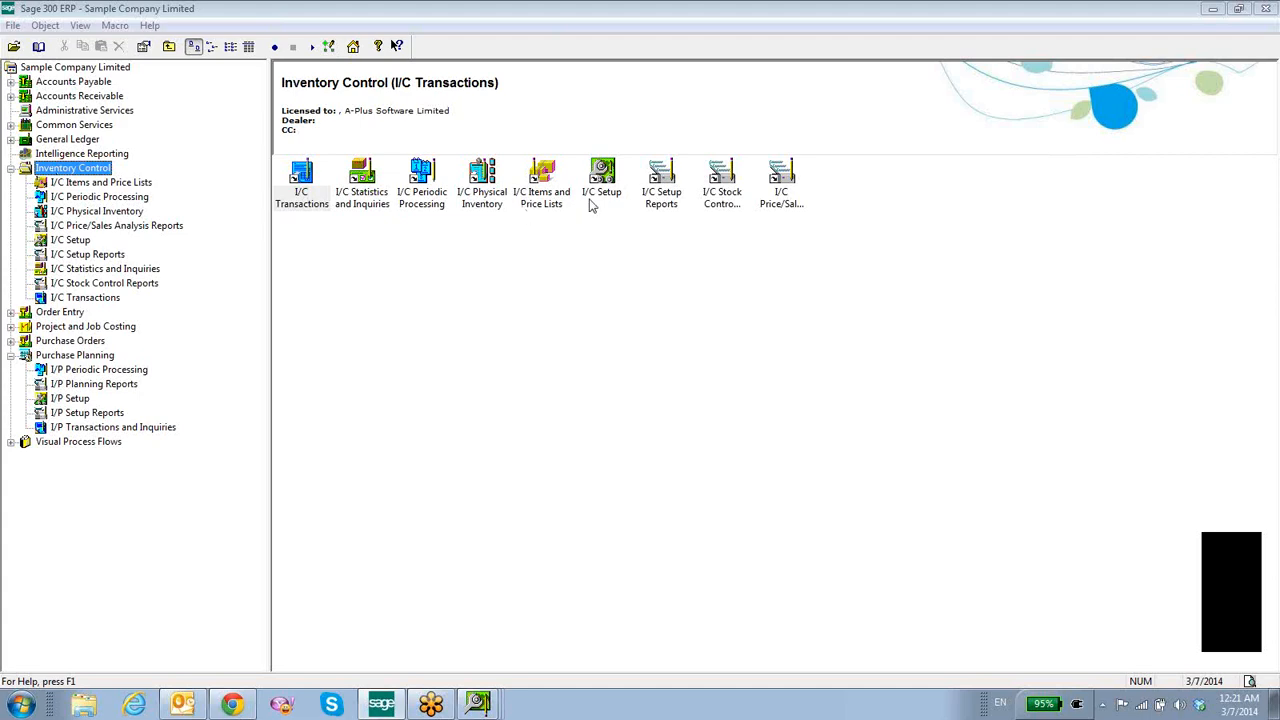
Open the Inventory Control items record and review the Fluorescent Desk Lamp, item A1-103/0.
{"action": "double_click", "coordinate": [545, 192]}
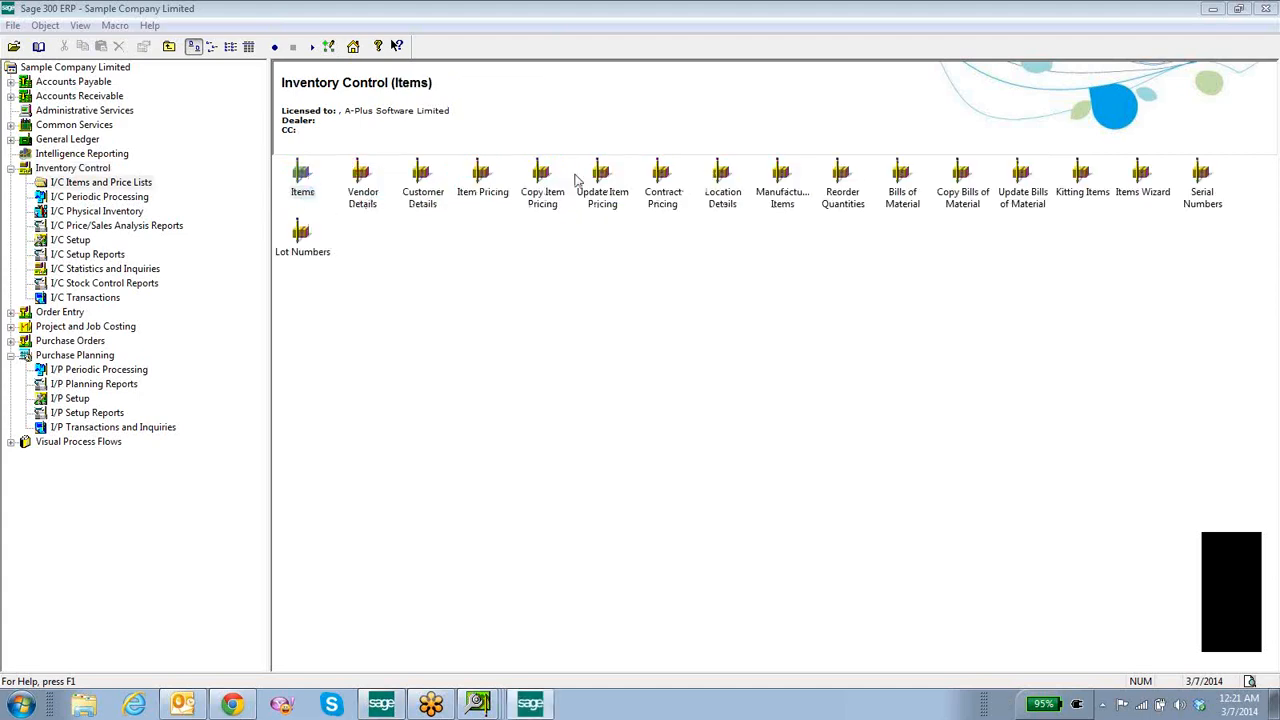
{"action": "left_click", "coordinate": [602, 191]}
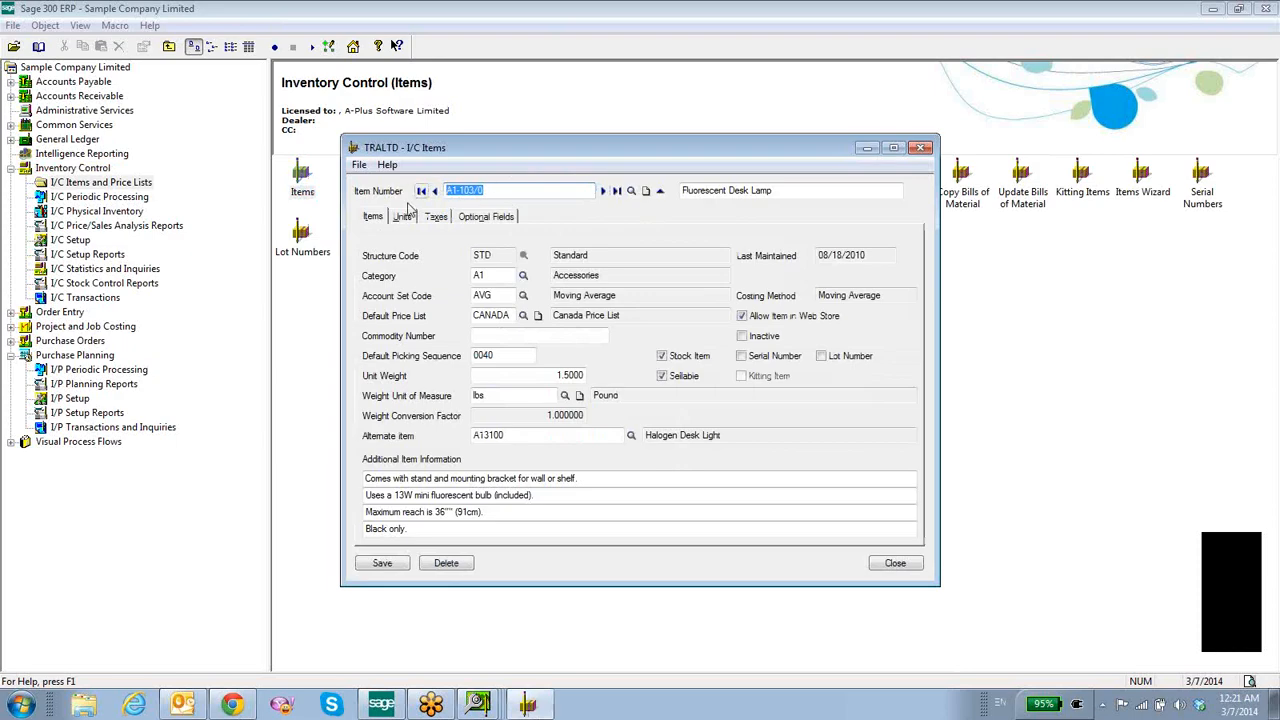
{"action": "left_click", "coordinate": [75, 357]}
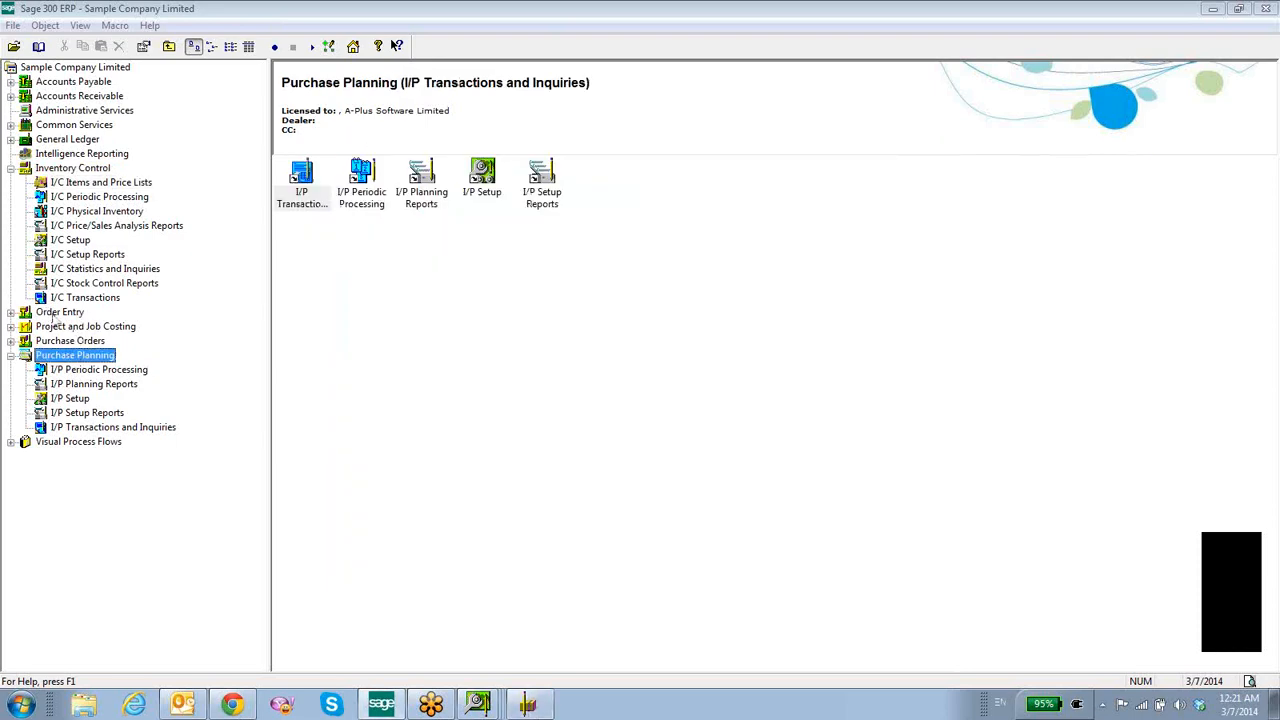
Start a new Inventory Control receipt with a detail line for item A1-103/0 at location NEW.
{"action": "left_click", "coordinate": [72, 168]}
{"action": "double_click", "coordinate": [301, 182]}
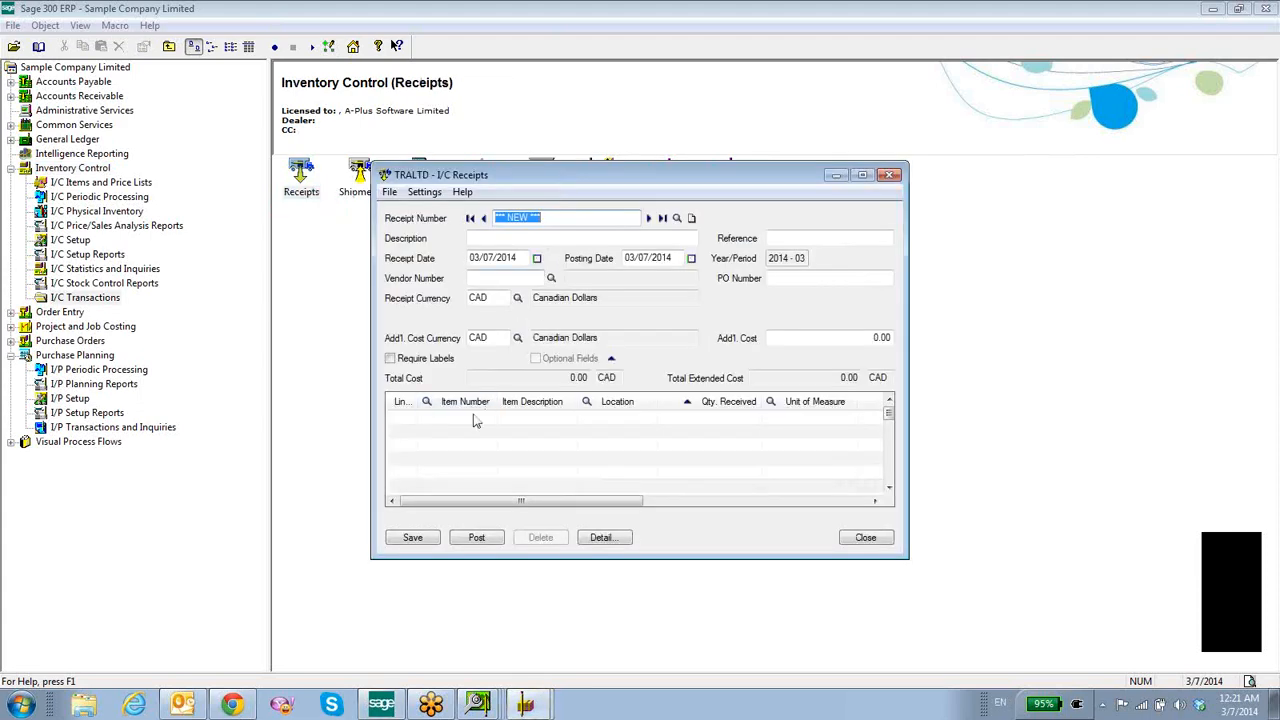
{"action": "left_click", "coordinate": [474, 416]}
{"action": "type", "text": "A1-103/0"}
{"action": "key", "text": "Tab"}
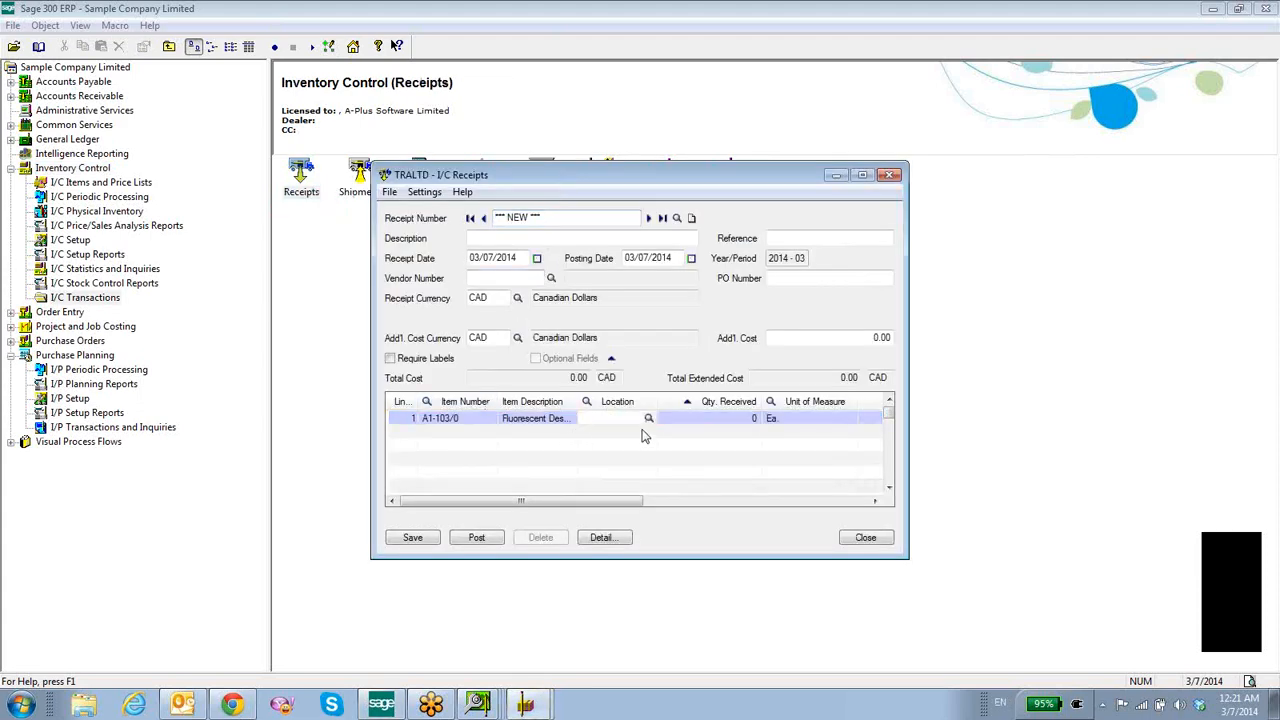
{"action": "type", "text": "NEW"}
{"action": "key", "text": "Tab"}
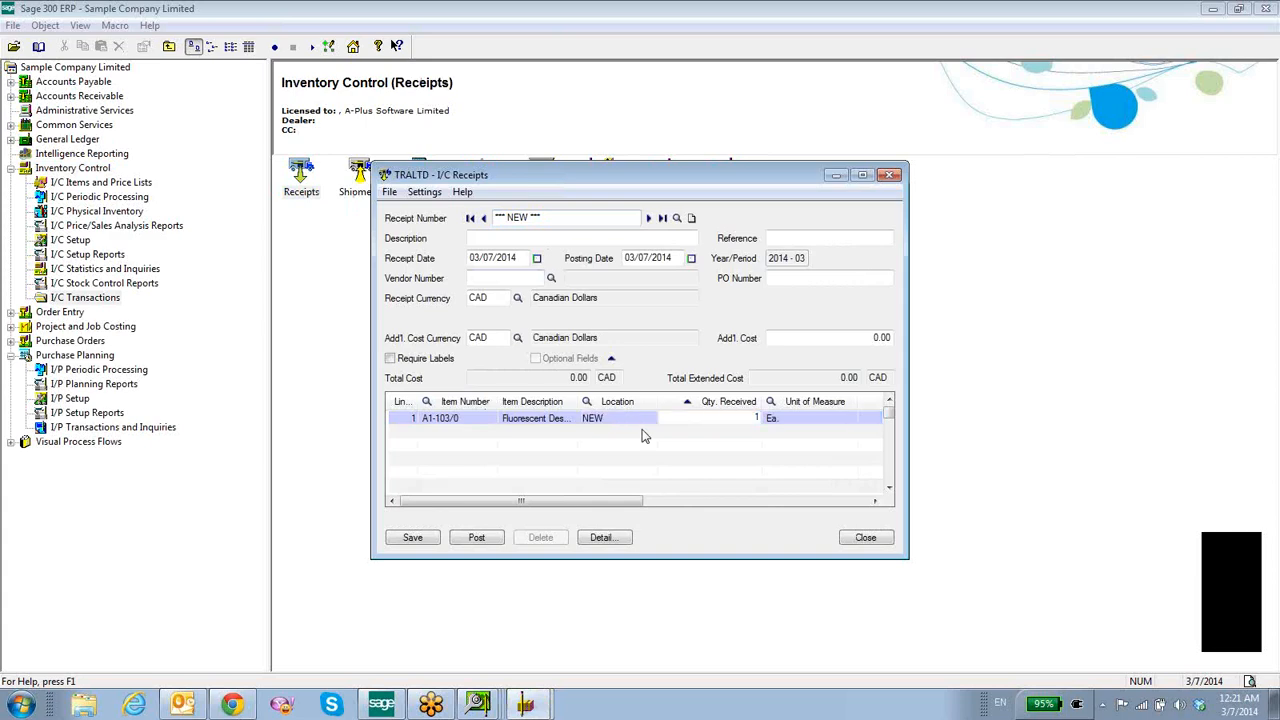
Set the receipt line's quantity received to 100 and its unit cost to 10.
{"action": "type", "text": "100"}
{"action": "key", "text": "Tab"}
{"action": "key", "text": "Tab"}
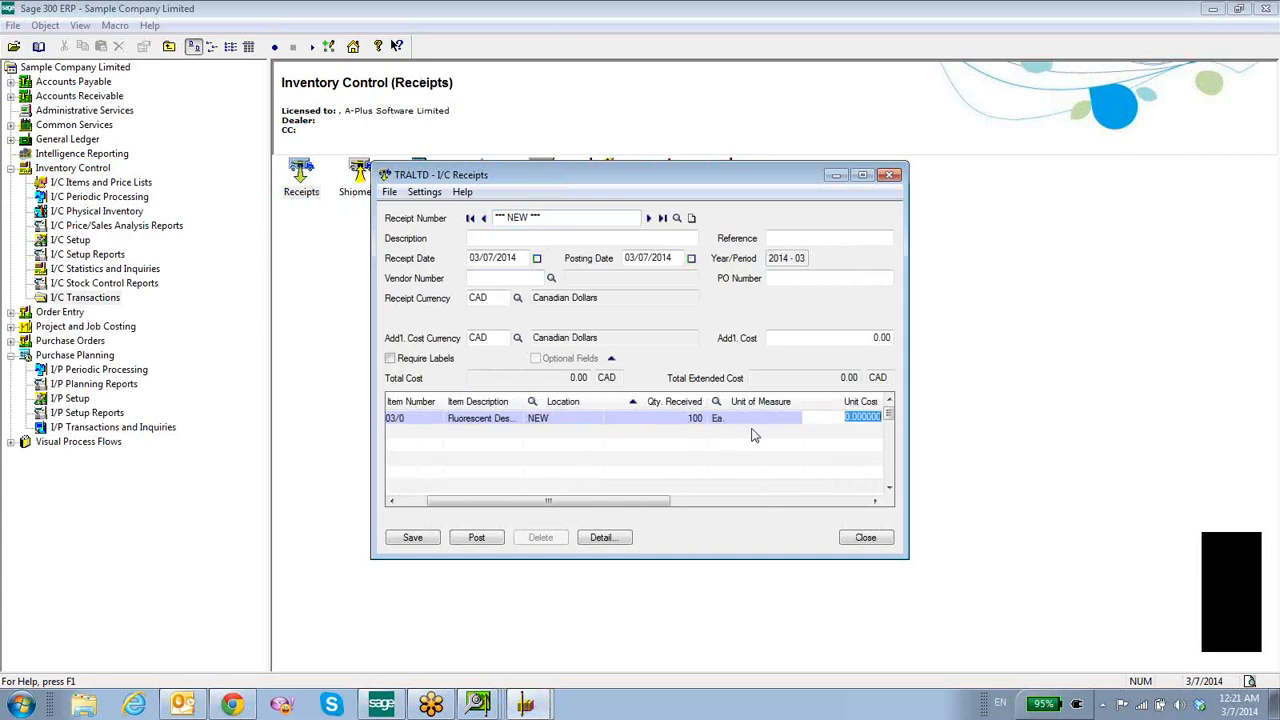
{"action": "type", "text": "10"}
{"action": "key", "text": "Tab"}
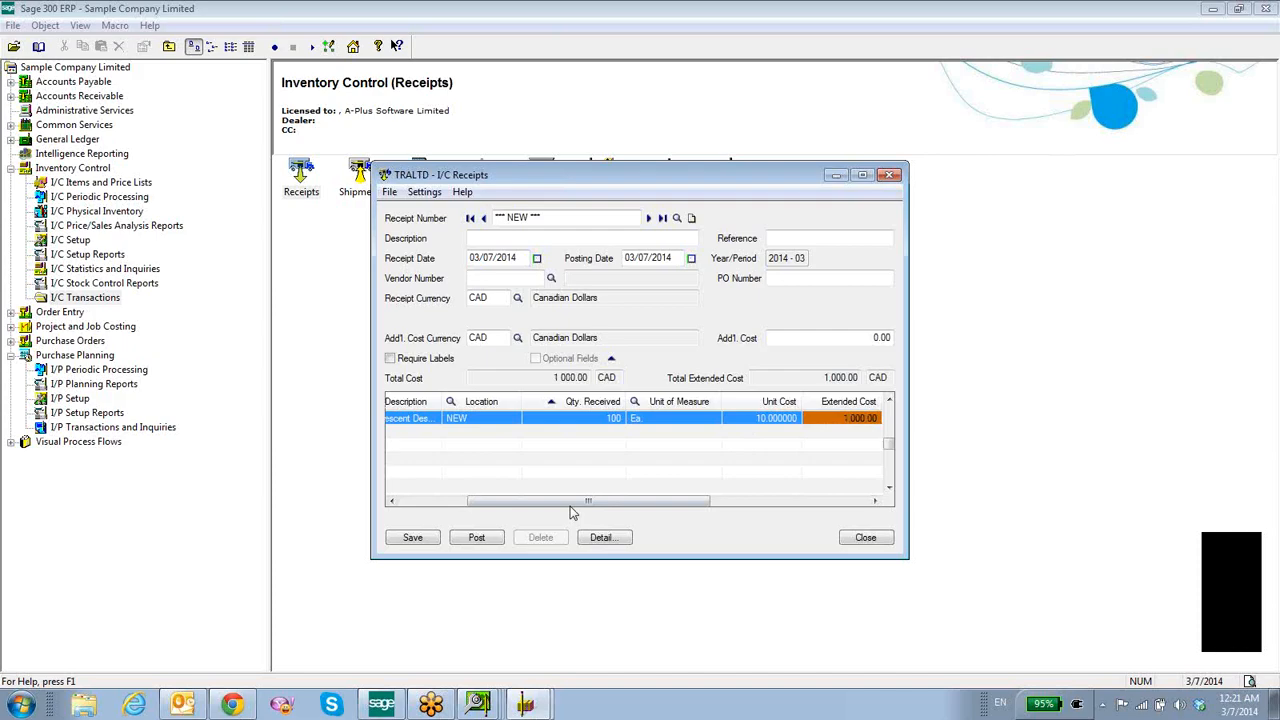
Post the receipt without deleting it after posting, and close the receipts window.
{"action": "left_click", "coordinate": [476, 539]}
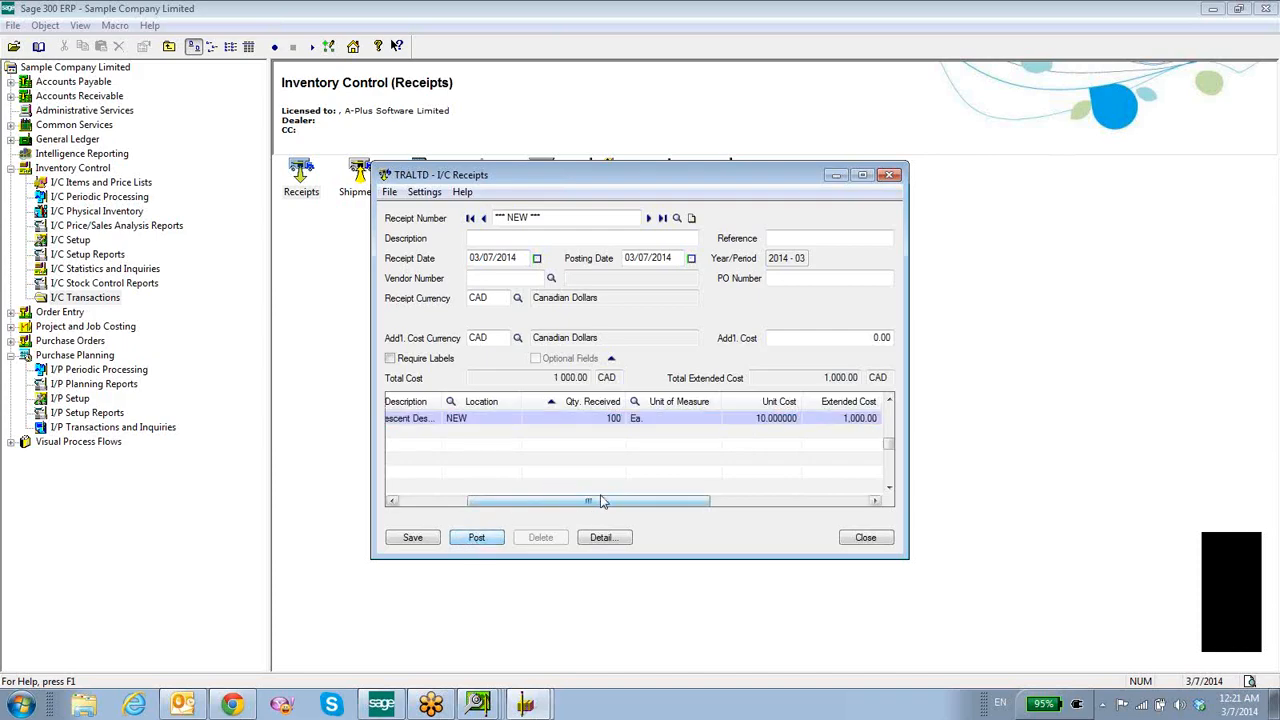
{"action": "left_click", "coordinate": [476, 539]}
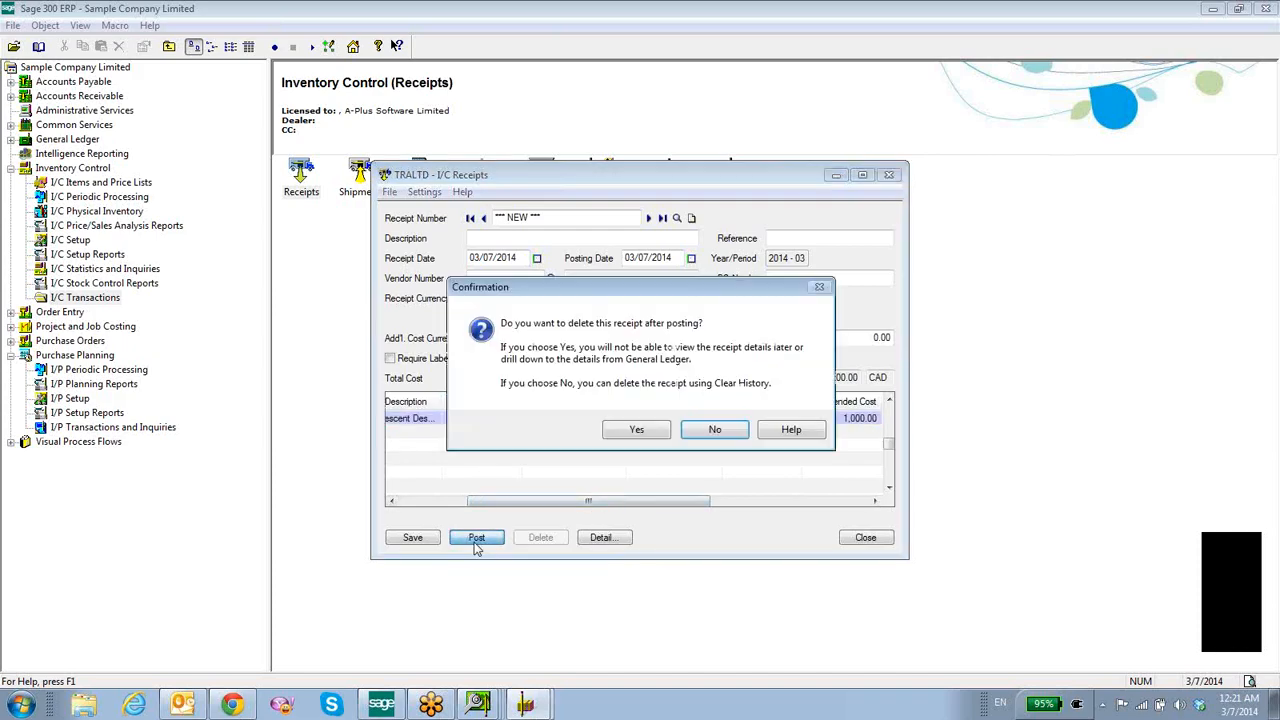
{"action": "left_click", "coordinate": [716, 432]}
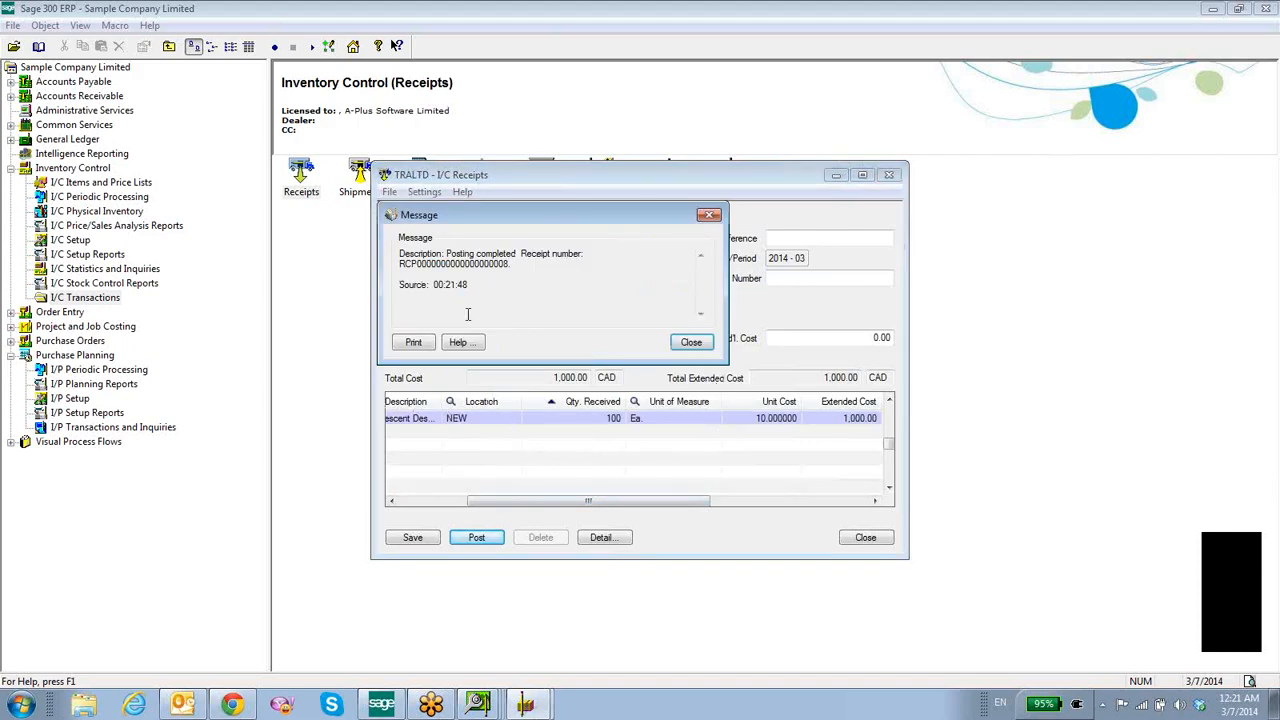
{"action": "left_click", "coordinate": [691, 344]}
{"action": "left_click", "coordinate": [864, 539]}
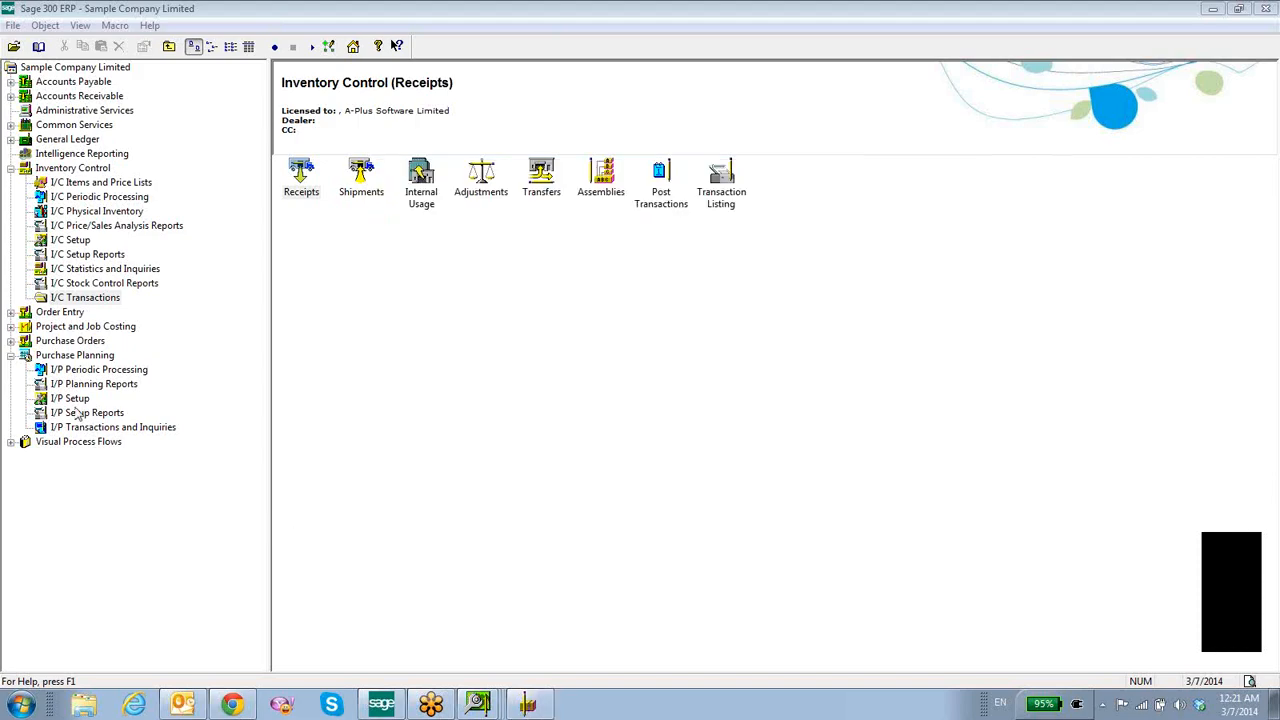
Start a new Purchase Planning distribution network with code NEW and description New.
{"action": "left_click", "coordinate": [82, 372]}
{"action": "left_click", "coordinate": [80, 356]}
{"action": "double_click", "coordinate": [486, 190]}
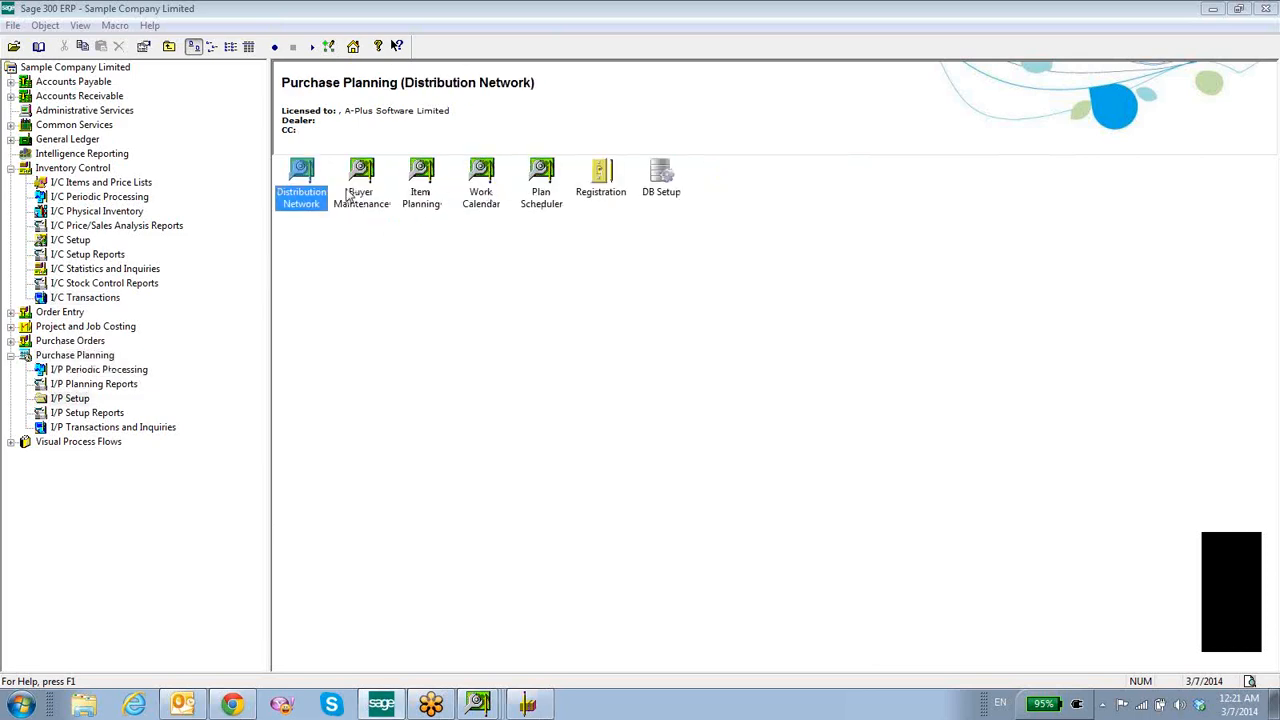
{"action": "double_click", "coordinate": [302, 190]}
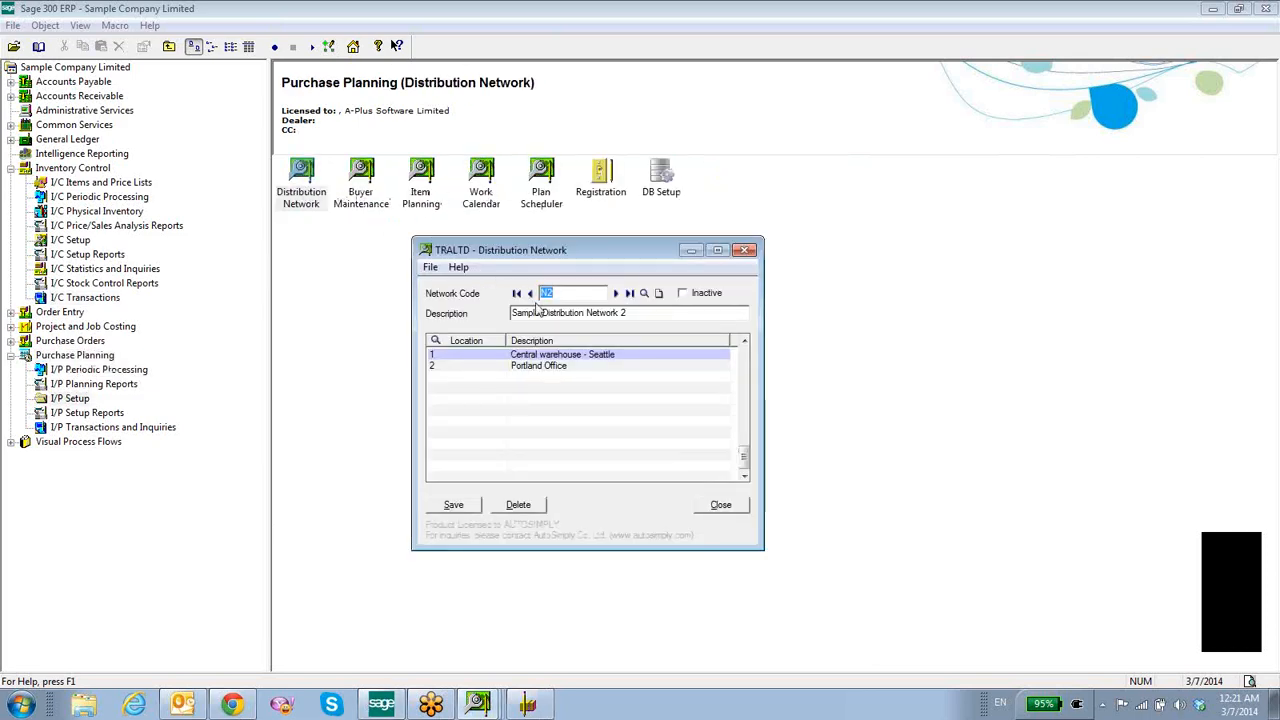
{"action": "left_click", "coordinate": [658, 293]}
{"action": "type", "text": "N"}
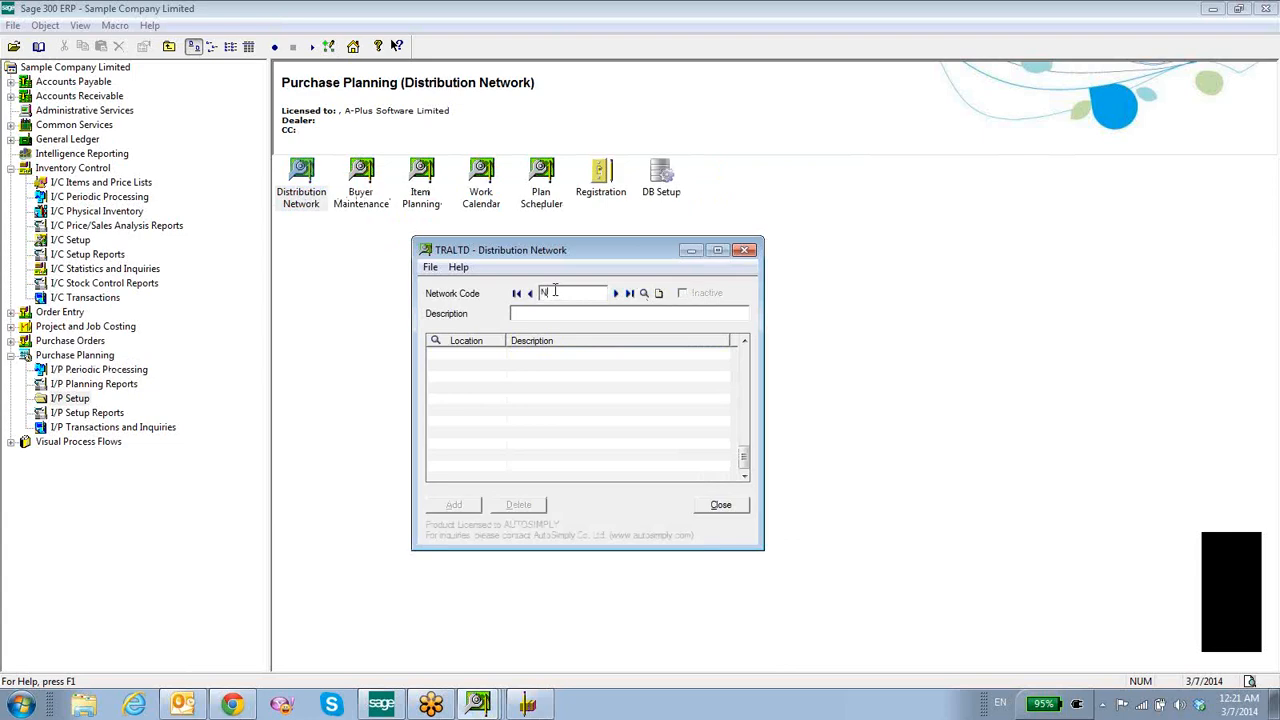
{"action": "type", "text": "EW"}
{"action": "key", "text": "Tab"}
{"action": "type", "text": "New"}
{"action": "key", "text": "Tab"}
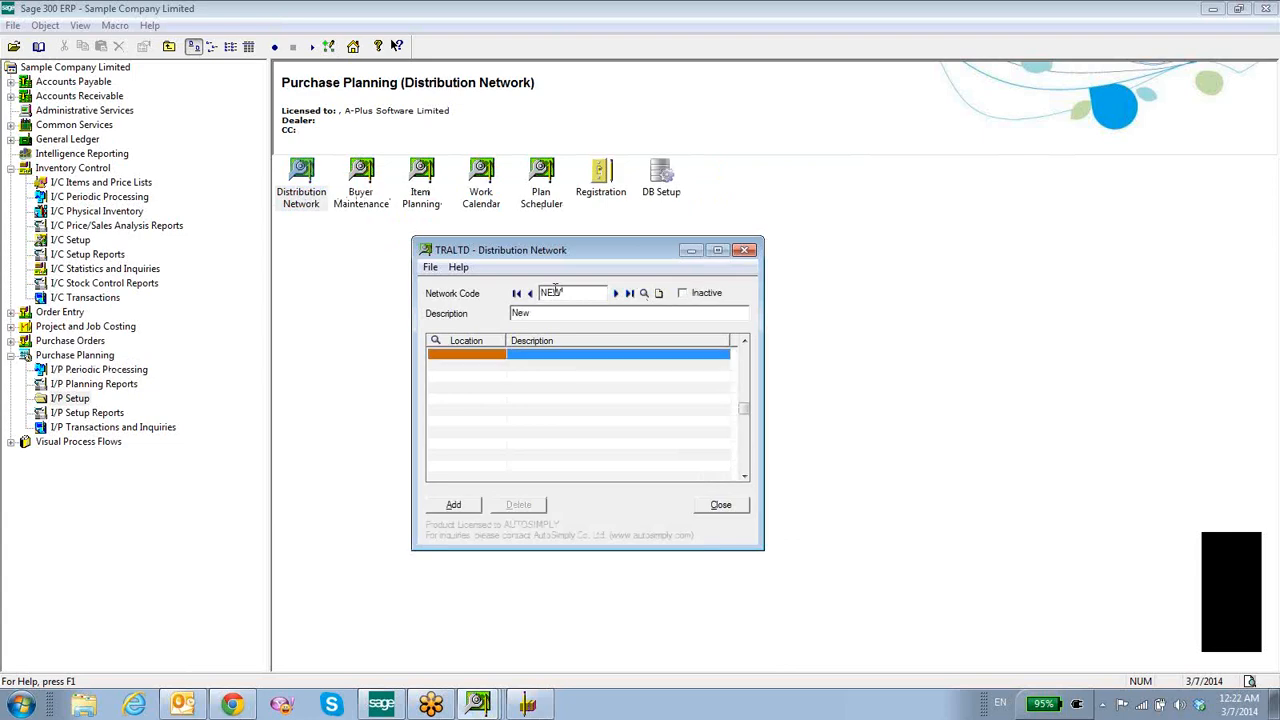
Assign location NEW to the distribution network, add the record and close it.
{"action": "type", "text": "NEW"}
{"action": "key", "text": "Tab"}
{"action": "left_click", "coordinate": [453, 504]}
{"action": "left_click", "coordinate": [721, 505]}
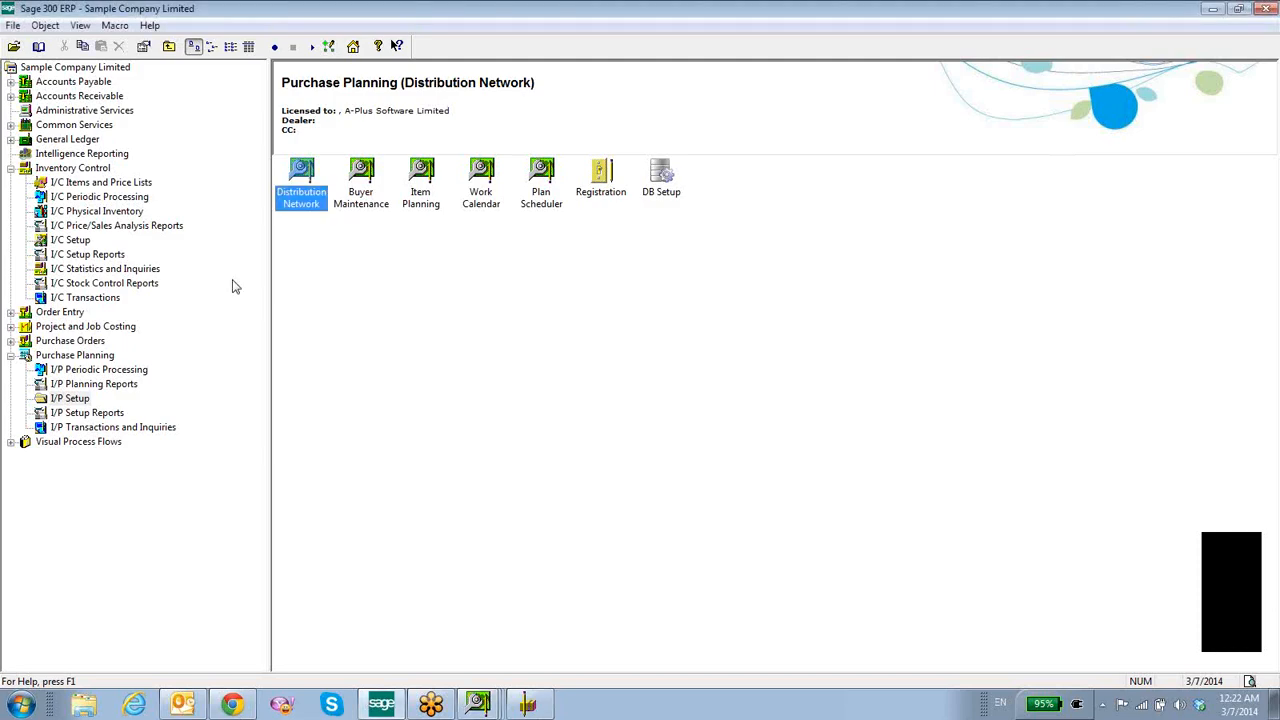
Open Item Planning for item A1-103/0 and set its network to NEW.
{"action": "left_click", "coordinate": [420, 208]}
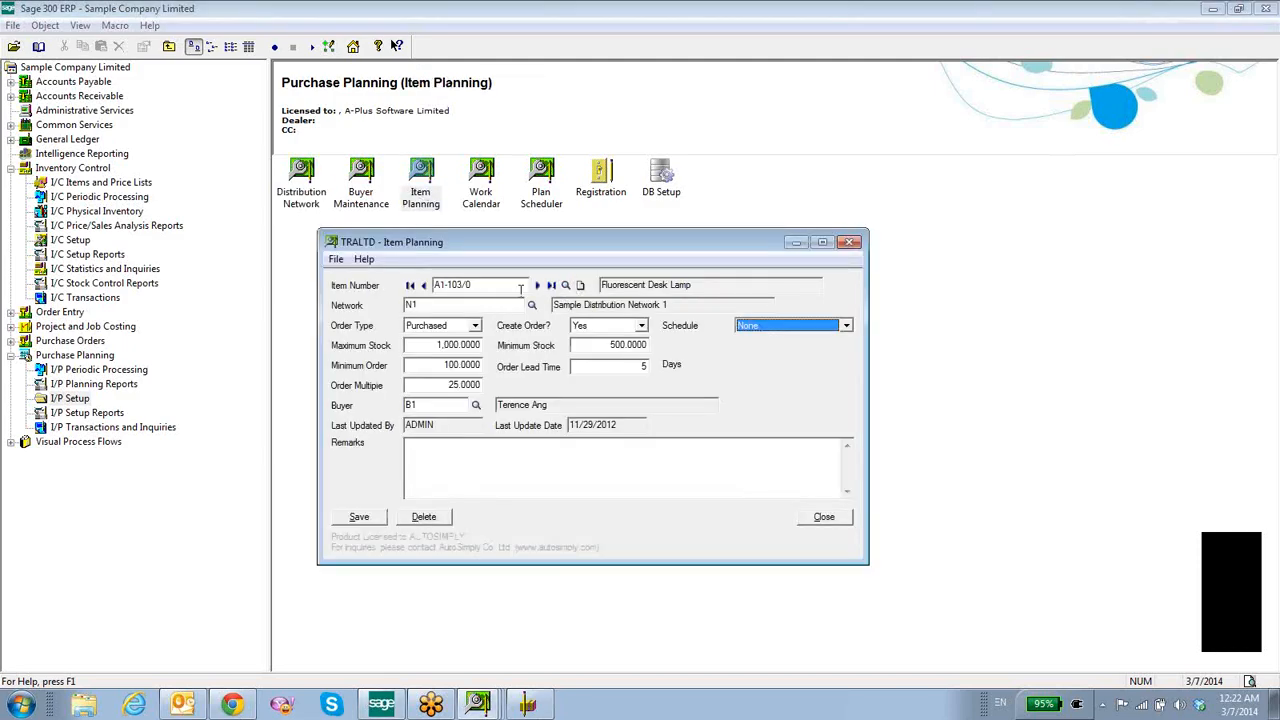
{"action": "left_click", "coordinate": [463, 287]}
{"action": "key", "text": "ctrl+c"}
{"action": "left_click", "coordinate": [420, 306]}
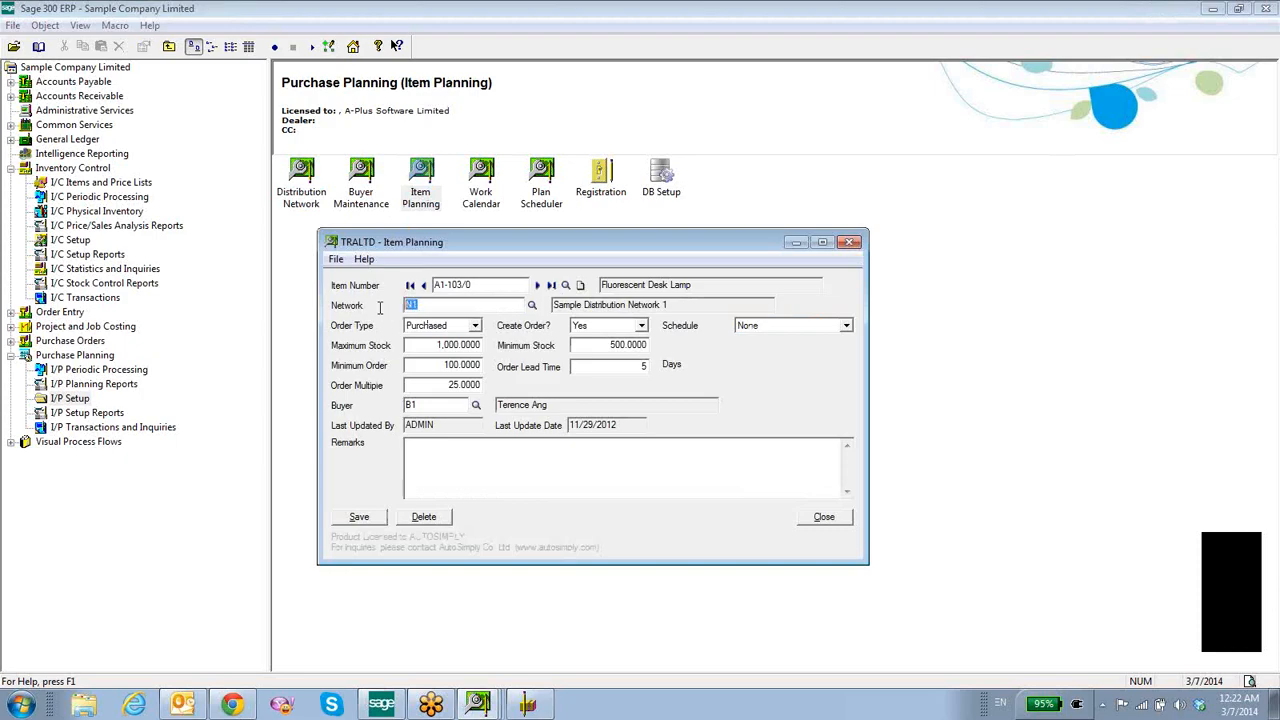
{"action": "key", "text": "Tab"}
{"action": "key", "text": "Tab"}
{"action": "key", "text": "Tab"}
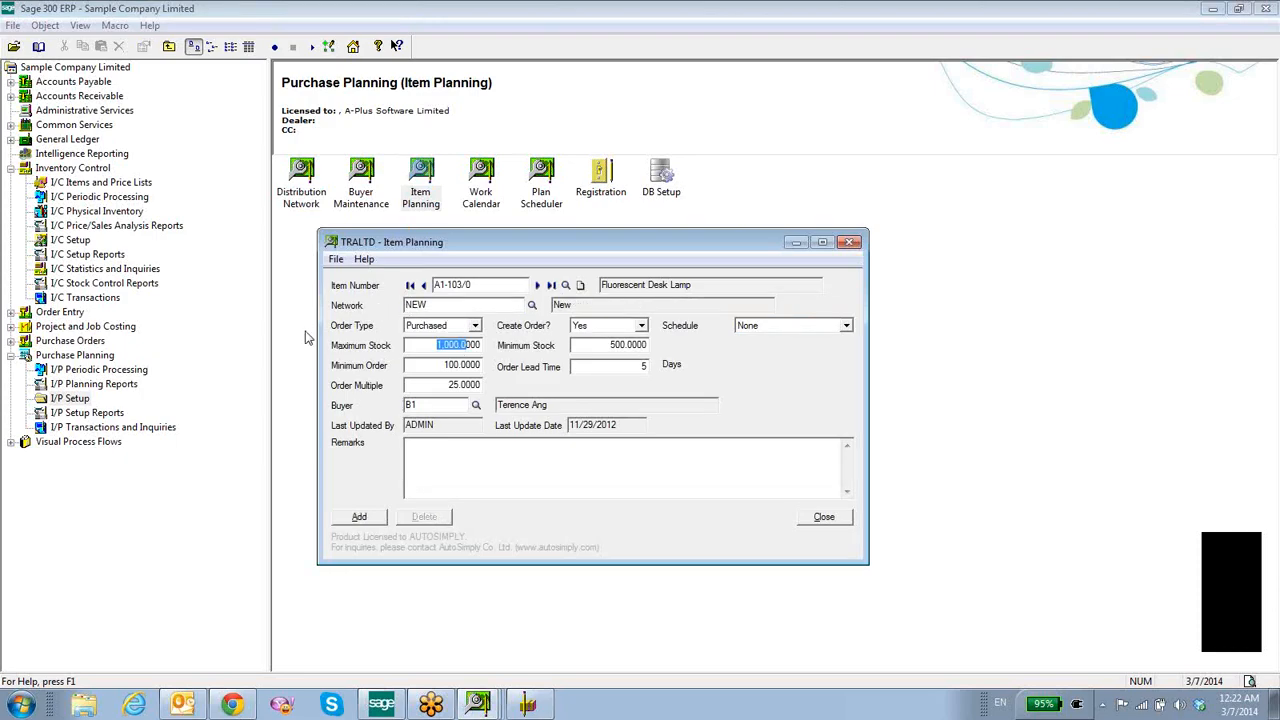
Set the minimum stock to 250 and add the item planning record for network NEW.
{"action": "key", "text": "Tab"}
{"action": "type", "text": "250"}
{"action": "key", "text": "Tab"}
{"action": "left_click", "coordinate": [374, 518]}
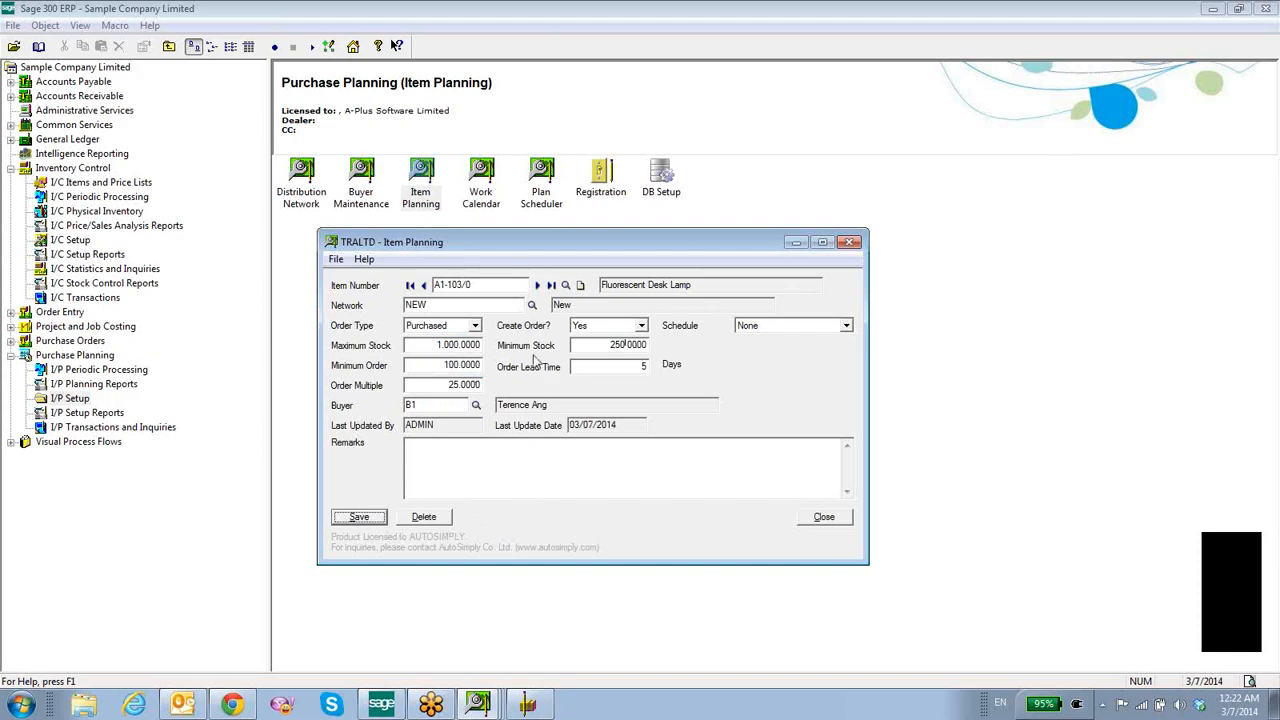
Create forecast NEW with the description New Forecast and a first Demand line dated 4/30/2014.
{"action": "left_click", "coordinate": [66, 358]}
{"action": "double_click", "coordinate": [304, 198]}
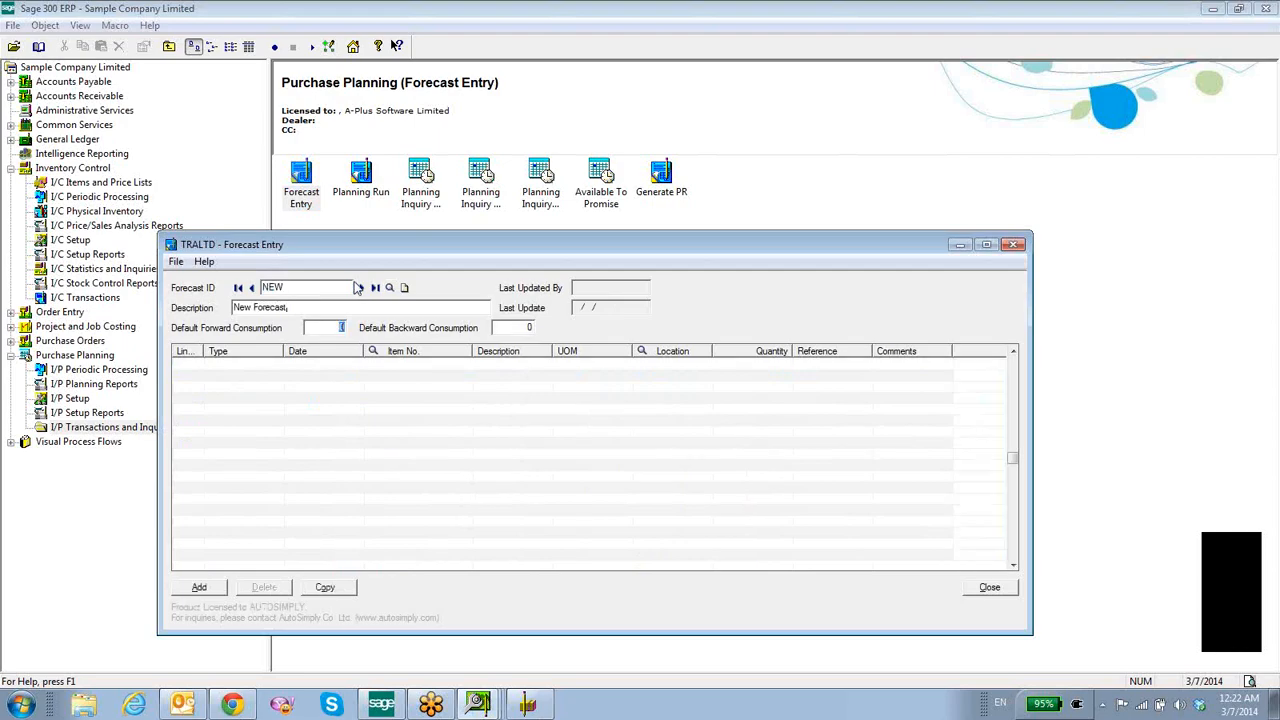
{"action": "left_click", "coordinate": [274, 366]}
{"action": "left_click", "coordinate": [328, 366]}
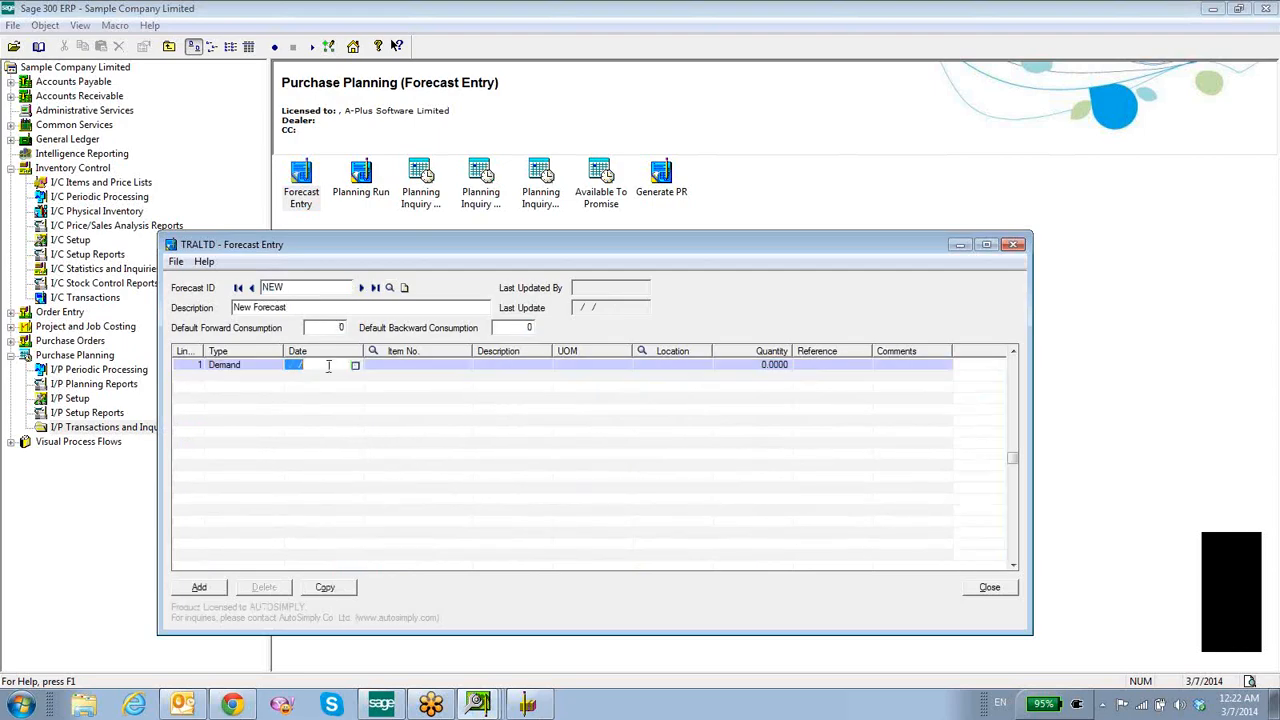
{"action": "left_click", "coordinate": [354, 365]}
{"action": "left_click", "coordinate": [416, 389]}
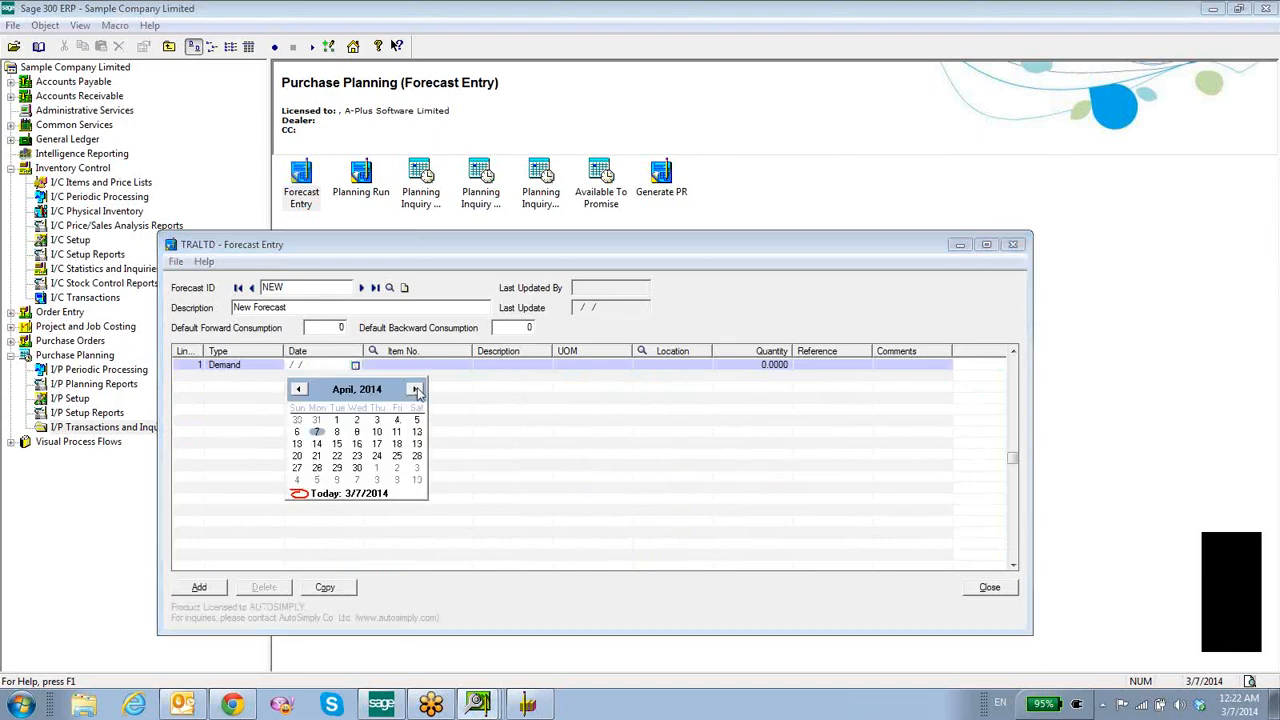
{"action": "left_click", "coordinate": [358, 469]}
{"action": "key", "text": "Tab"}
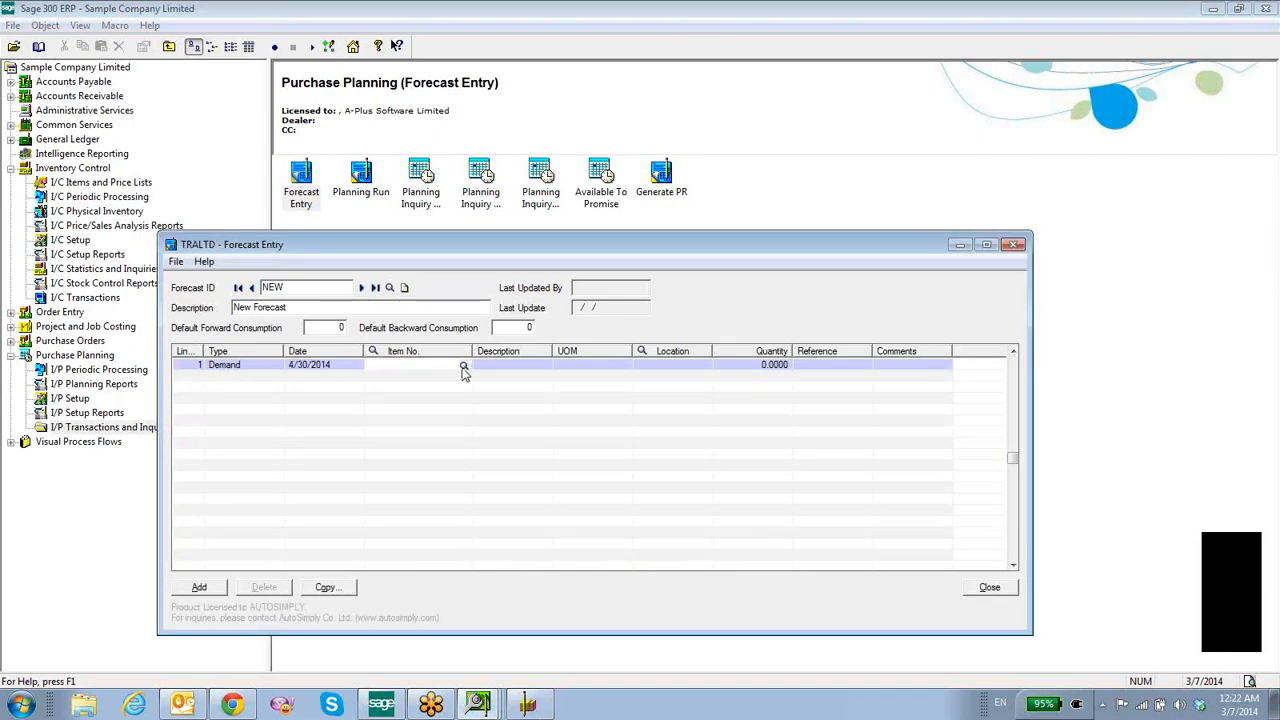
Fill the first forecast line with item A1-103/0, location NEW and quantity 150, and insert a second line.
{"action": "type", "text": "A1-103/0"}
{"action": "key", "text": "Tab"}
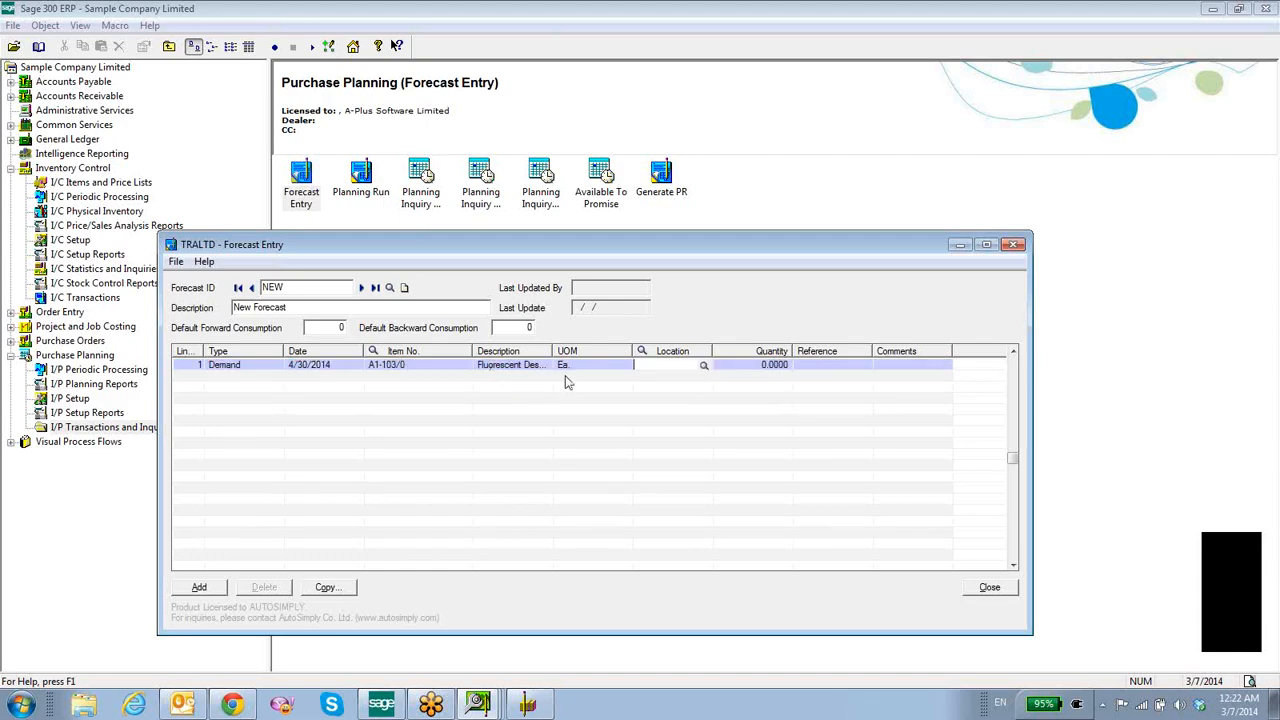
{"action": "type", "text": "NEW"}
{"action": "key", "text": "Tab"}
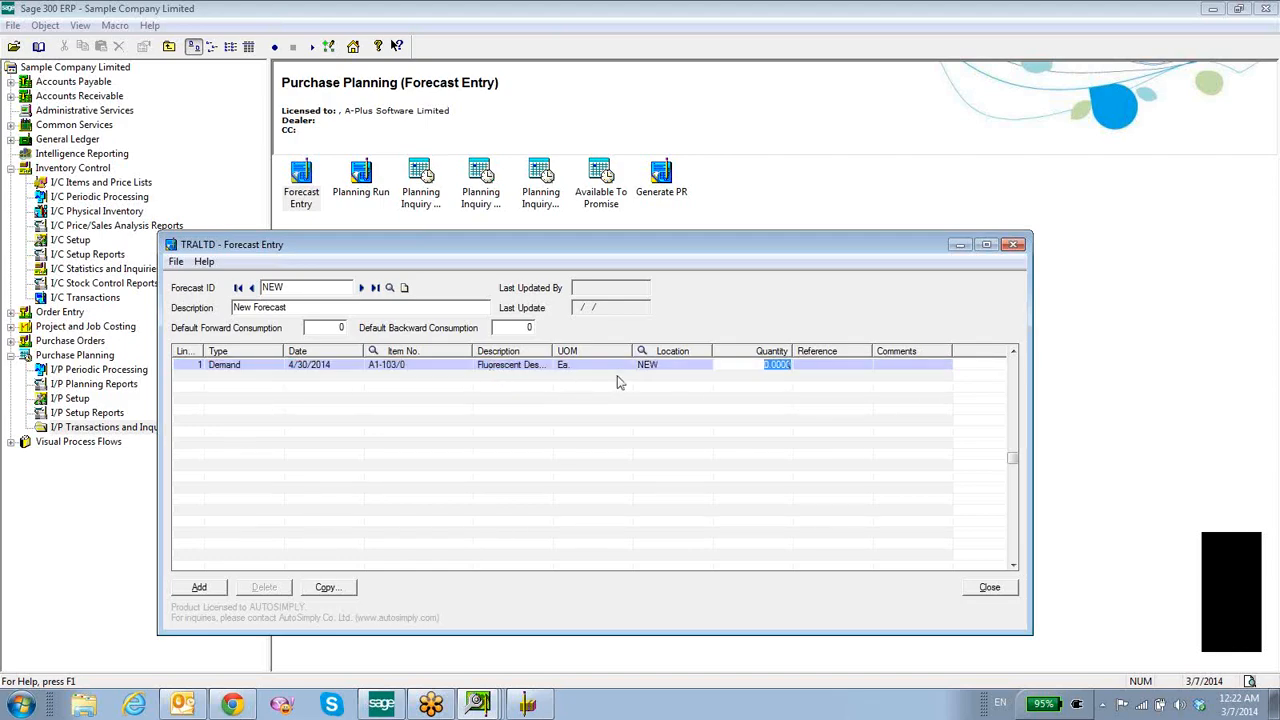
{"action": "type", "text": "15"}
{"action": "key", "text": "Insert"}
{"action": "key", "text": "Tab"}
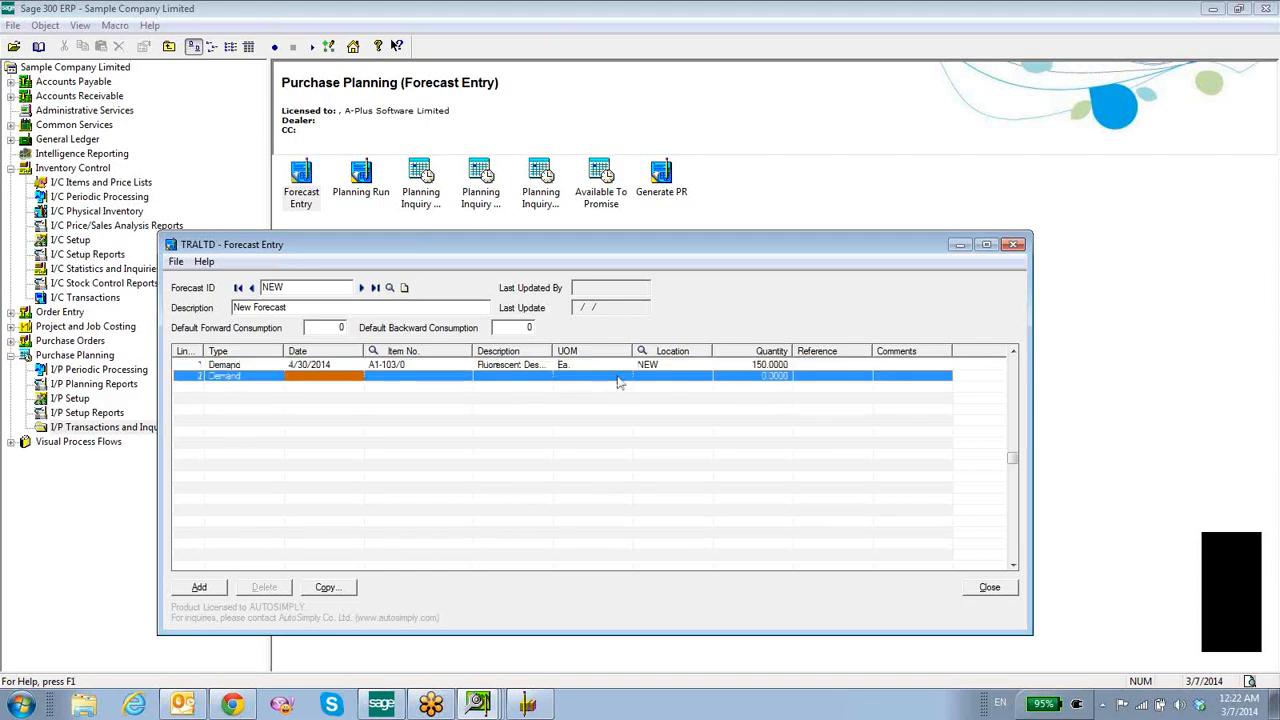
Set the second forecast line's date to 7/1/2014.
{"action": "left_click", "coordinate": [358, 376]}
{"action": "left_click", "coordinate": [356, 377]}
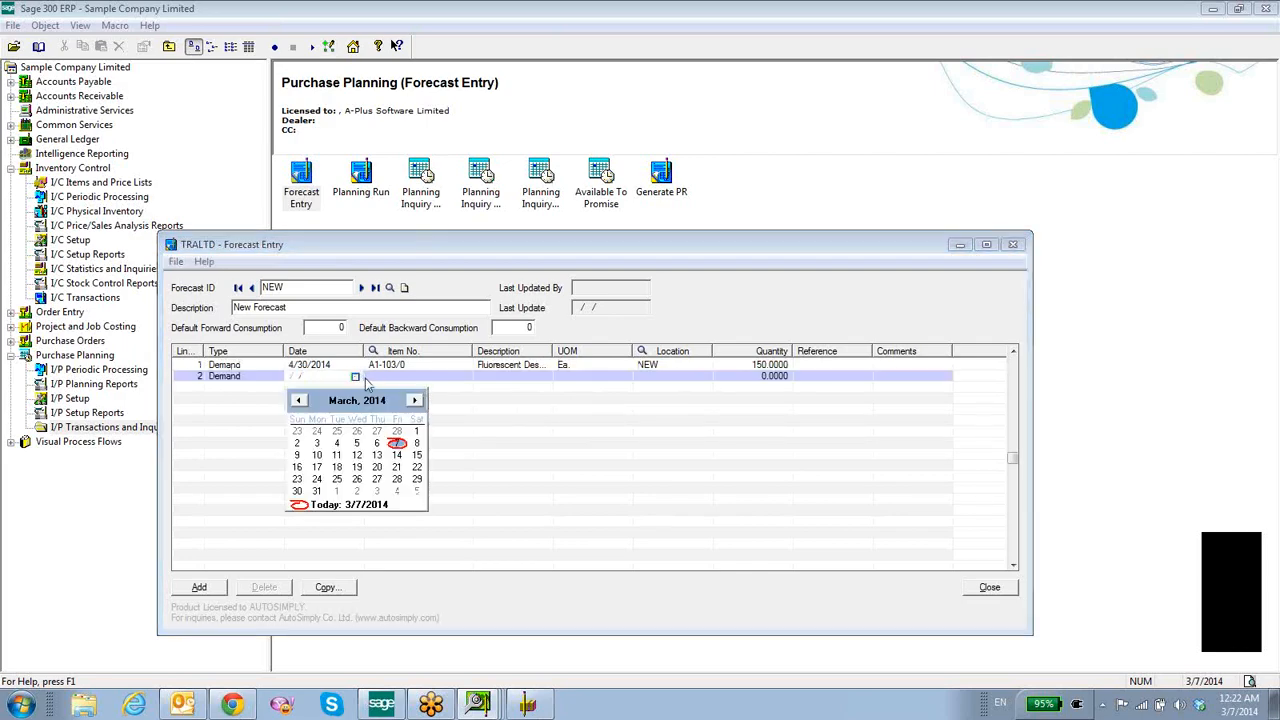
{"action": "left_click", "coordinate": [415, 400]}
{"action": "left_click", "coordinate": [415, 400]}
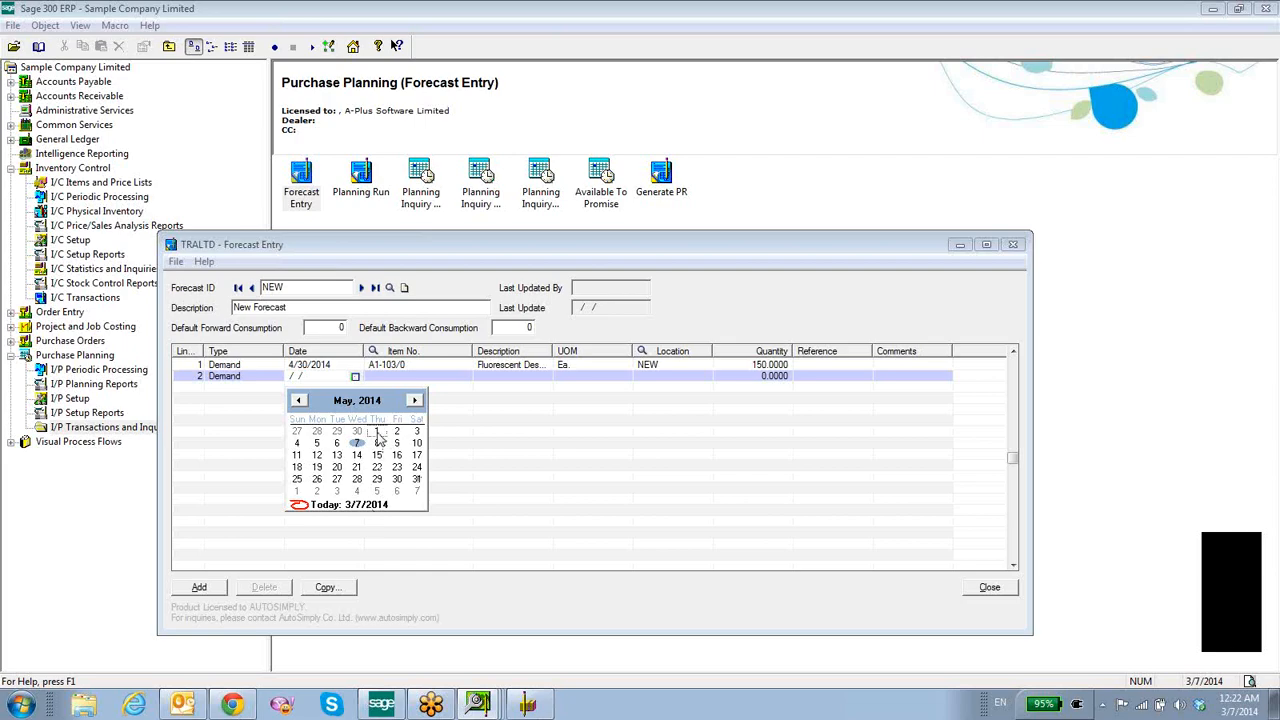
{"action": "left_click", "coordinate": [343, 436]}
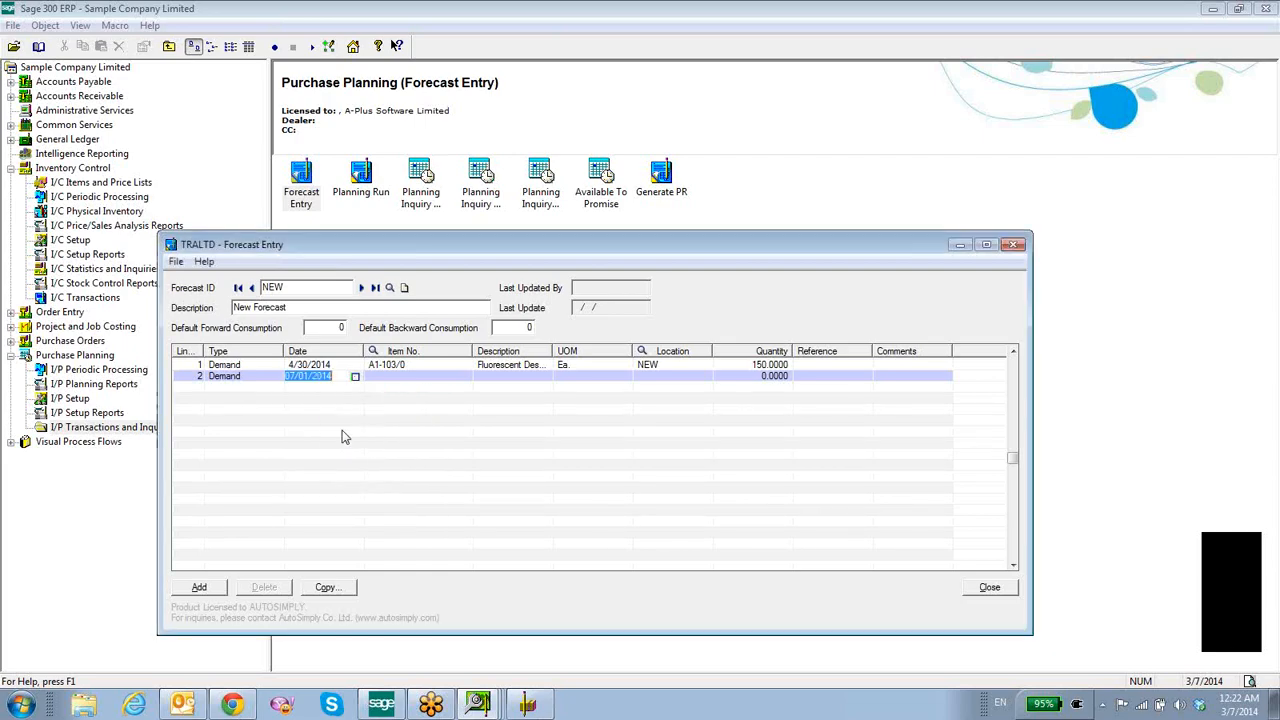
Complete the second forecast line with item A1-103/0, location NEW and quantity 200, and add the forecast.
{"action": "key", "text": "Tab"}
{"action": "key", "text": "ctrl+v"}
{"action": "key", "text": "Tab"}
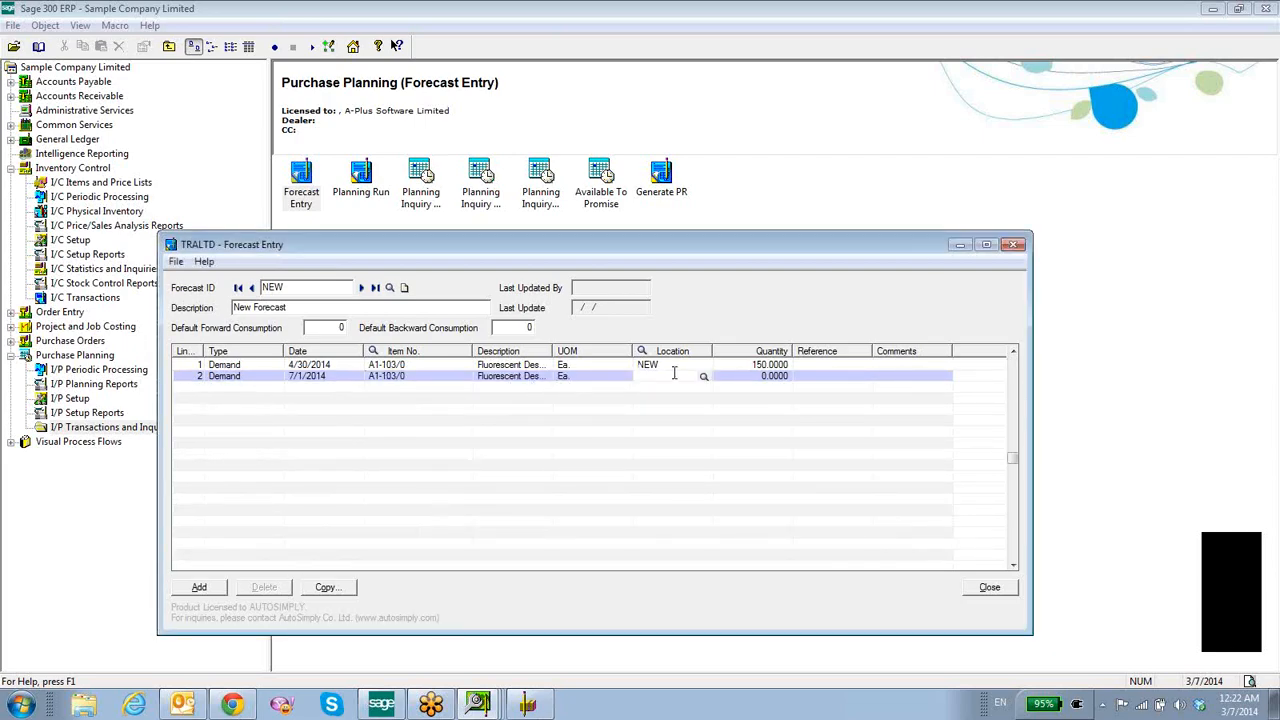
{"action": "type", "text": "NEW"}
{"action": "key", "text": "Tab"}
{"action": "type", "text": "200"}
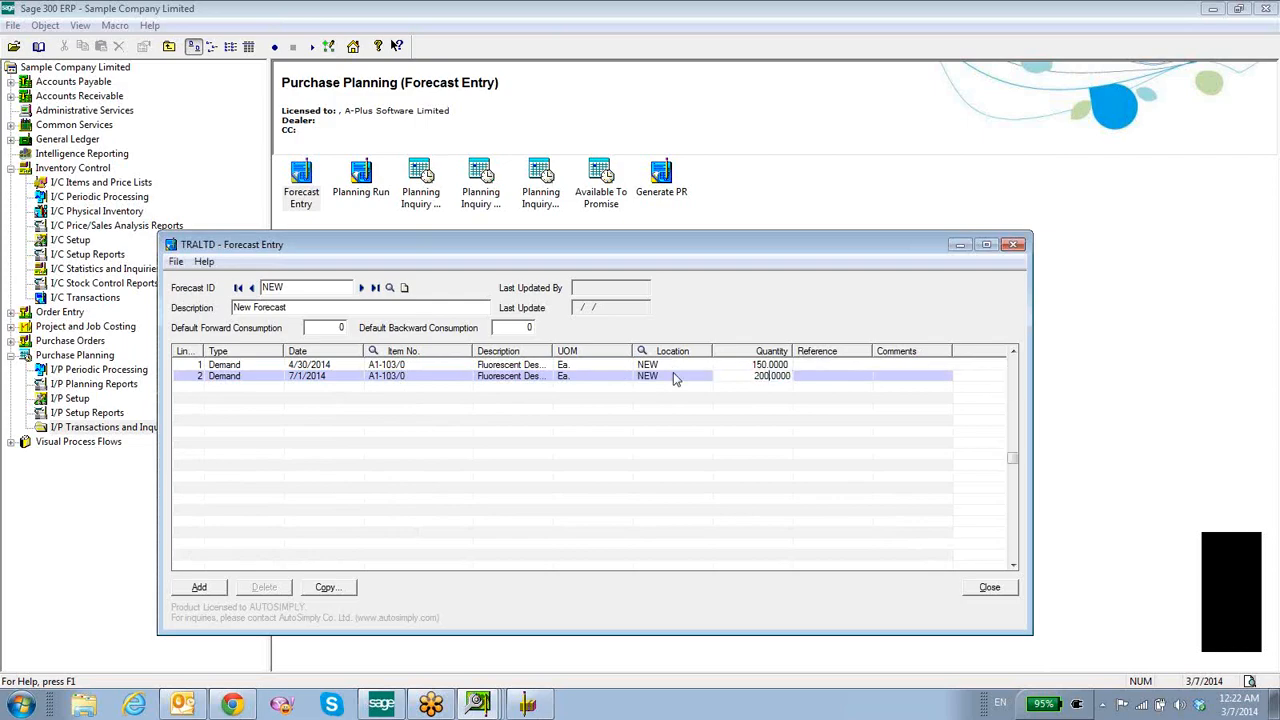
{"action": "key", "text": "Tab"}
{"action": "left_click", "coordinate": [210, 588]}
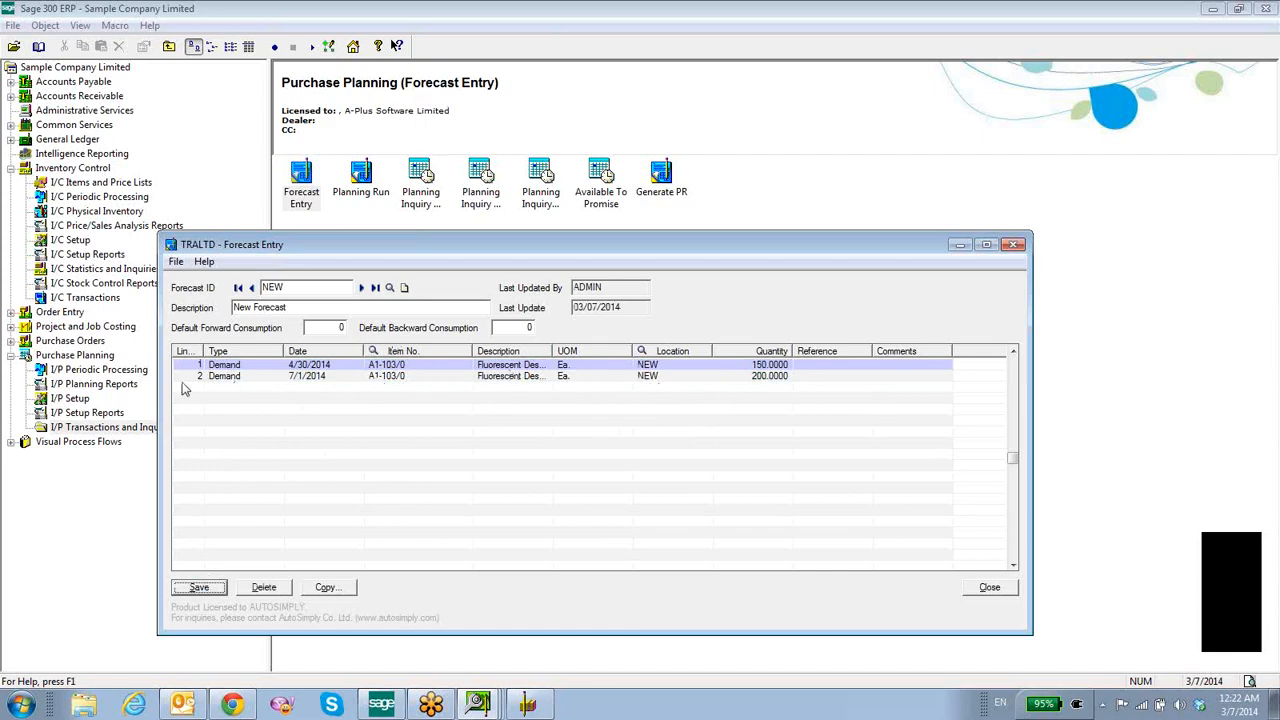
Open a planning run for network NEW and assign forecast NEW to it.
{"action": "left_click", "coordinate": [60, 357]}
{"action": "double_click", "coordinate": [309, 196]}
{"action": "double_click", "coordinate": [358, 190]}
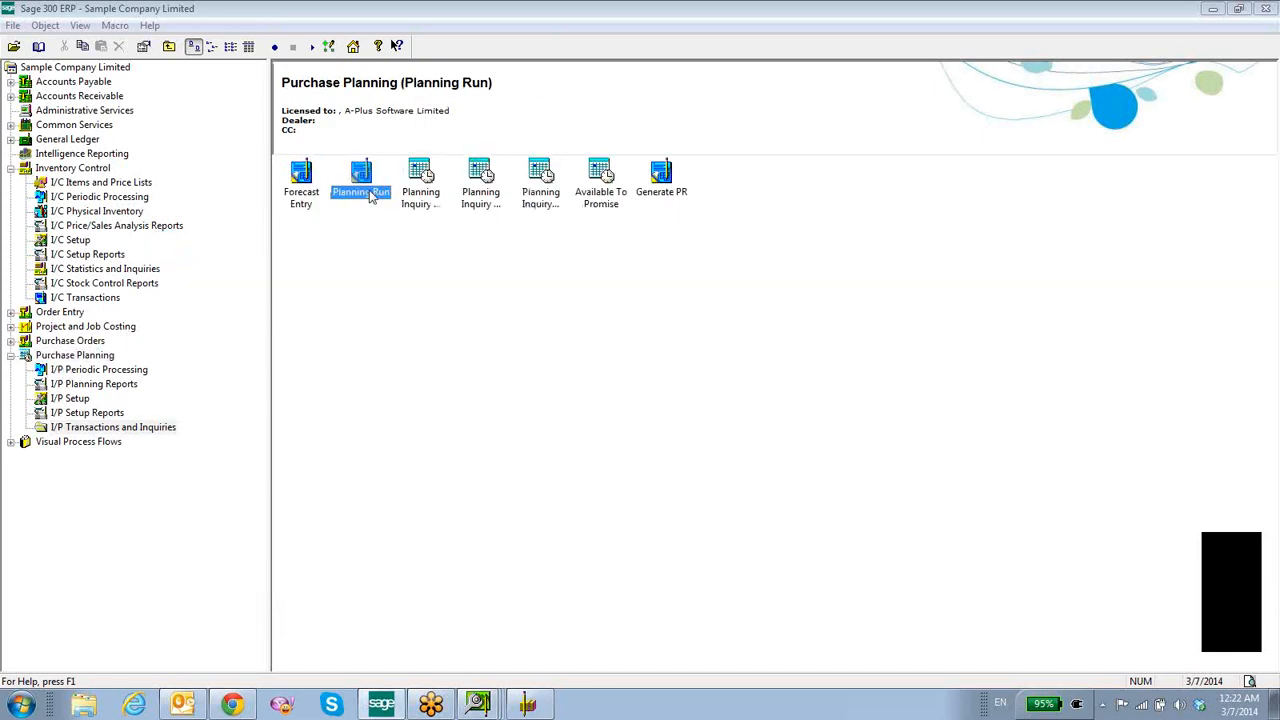
{"action": "left_click_drag", "start_coordinate": [571, 260], "coordinate": [472, 254]}
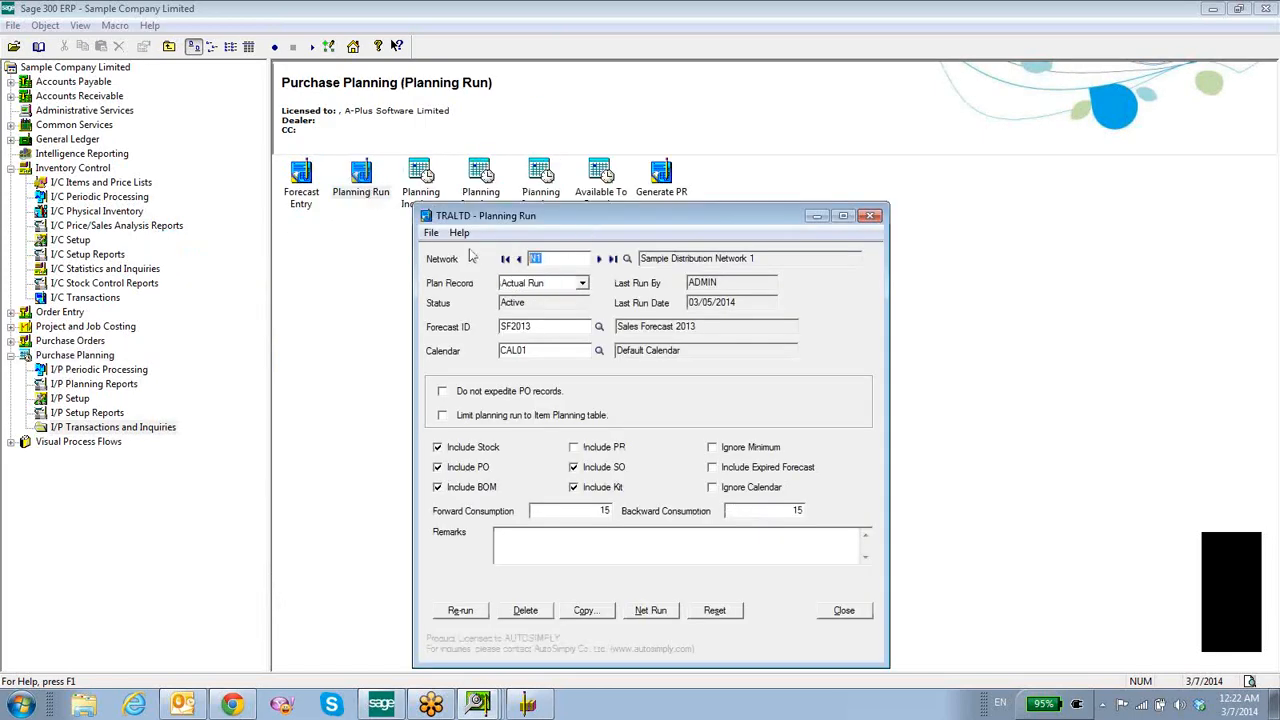
{"action": "type", "text": "NEW"}
{"action": "key", "text": "Tab"}
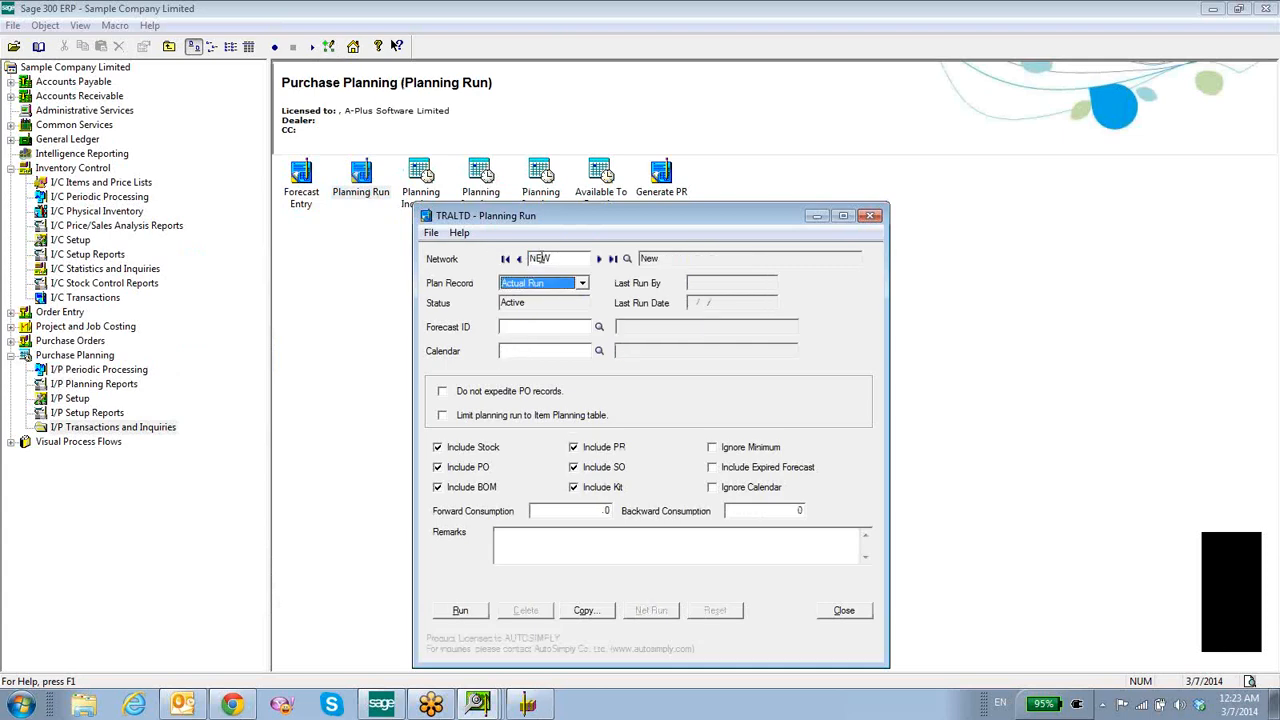
{"action": "left_click", "coordinate": [591, 326]}
{"action": "type", "text": "NEW"}
{"action": "key", "text": "Tab"}
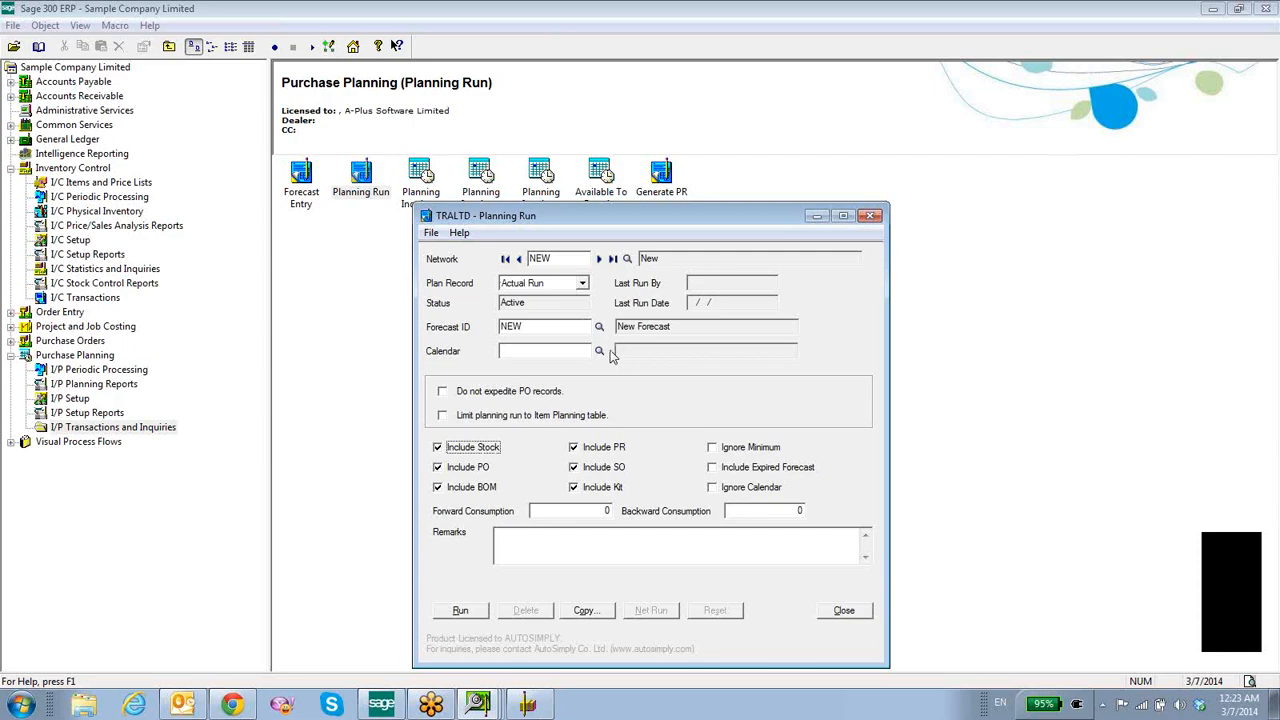
Choose calendar CAL01, execute the planning run for network NEW, and close the planning run window.
{"action": "left_click", "coordinate": [599, 350]}
{"action": "double_click", "coordinate": [255, 216]}
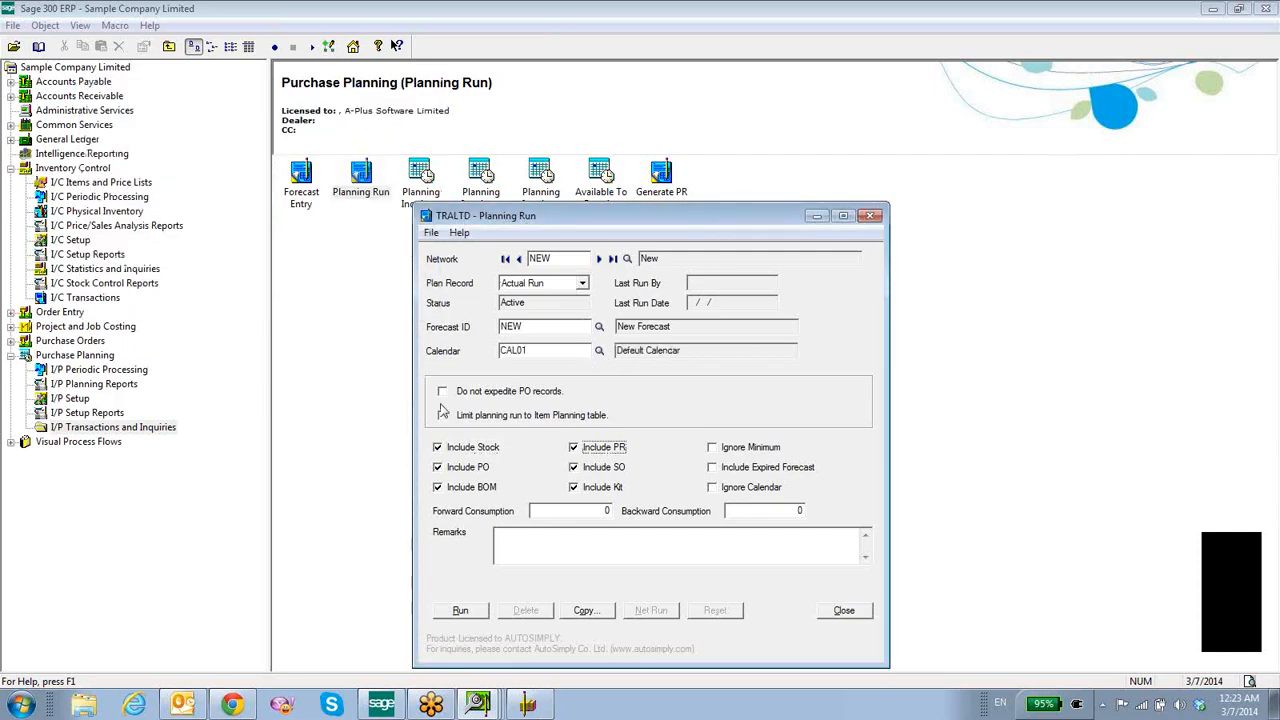
{"action": "key", "text": "Tab"}
{"action": "left_click", "coordinate": [461, 610]}
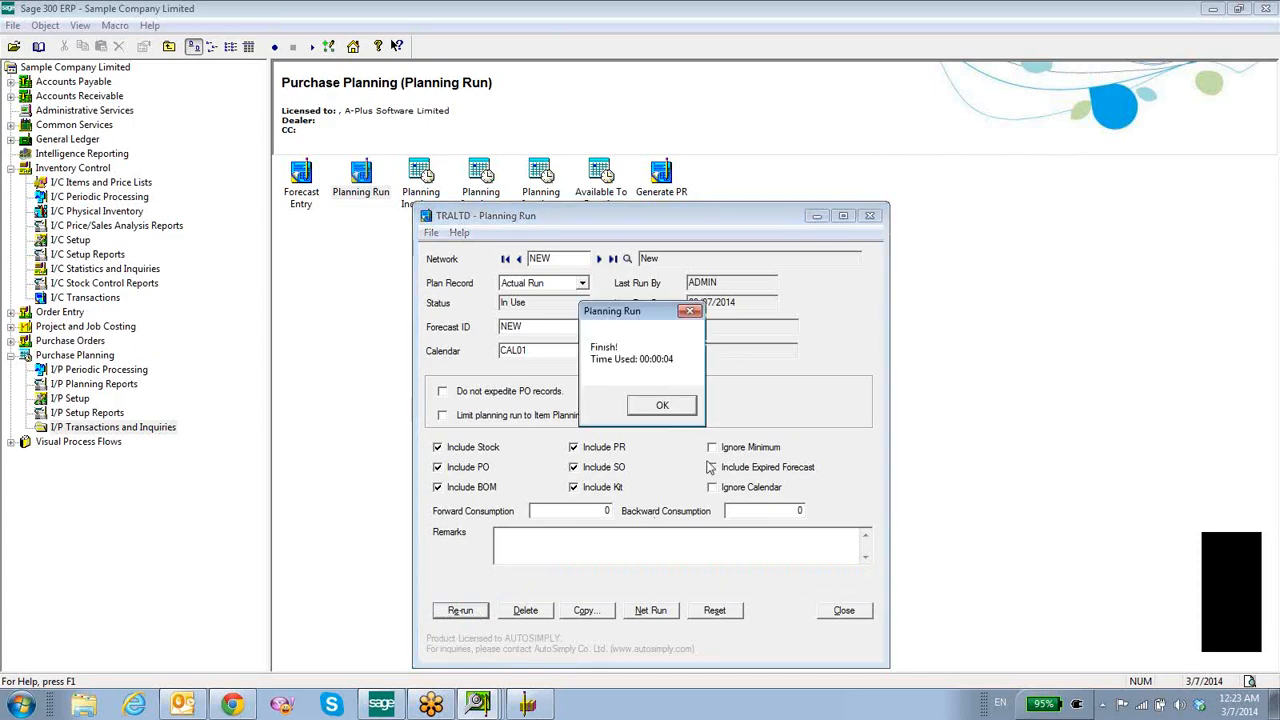
{"action": "left_click", "coordinate": [690, 406]}
{"action": "key", "text": "alt+F4"}
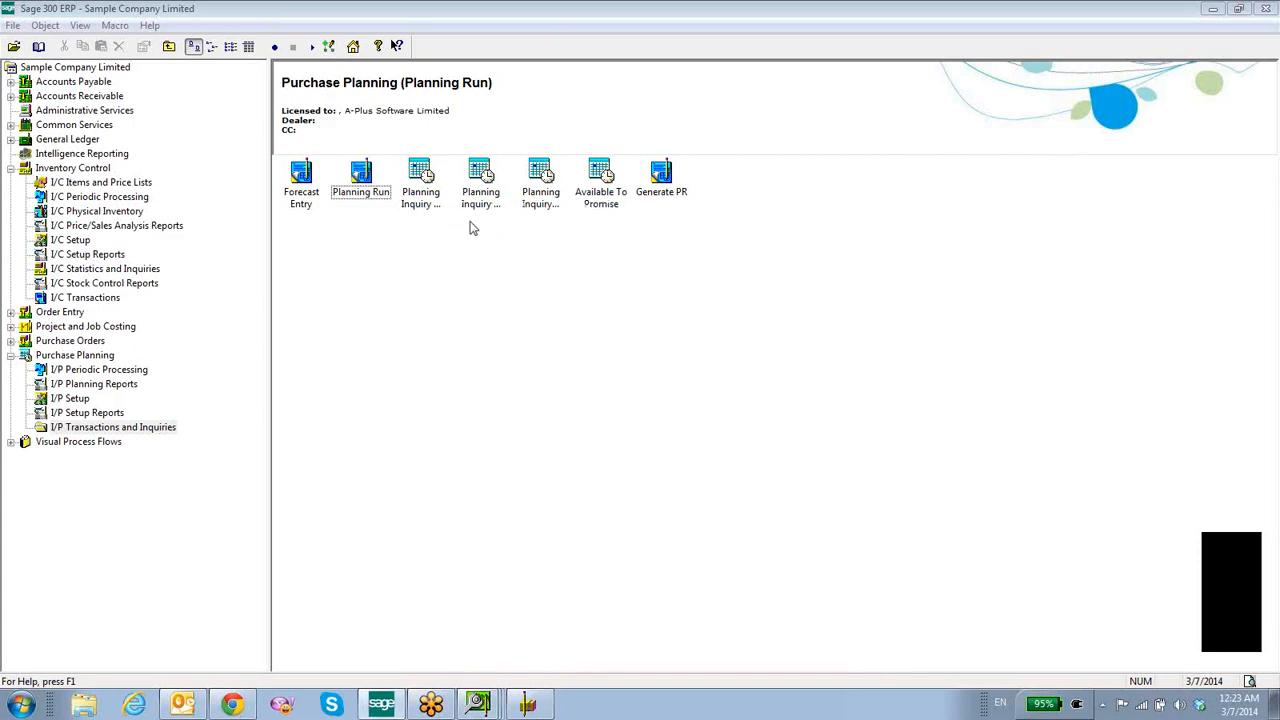
Open the detailed planning inquiry and load the actual run for item A1-103/0 in network NEW.
{"action": "left_click", "coordinate": [536, 192]}
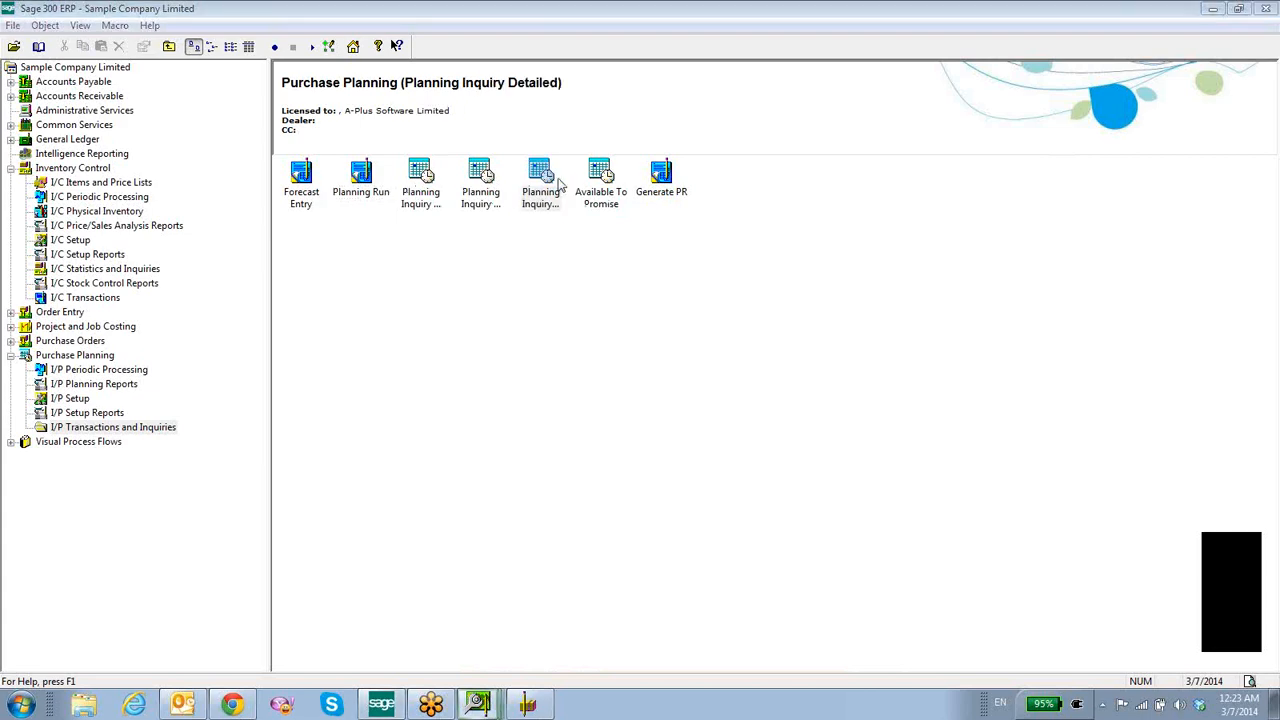
{"action": "double_click", "coordinate": [545, 185]}
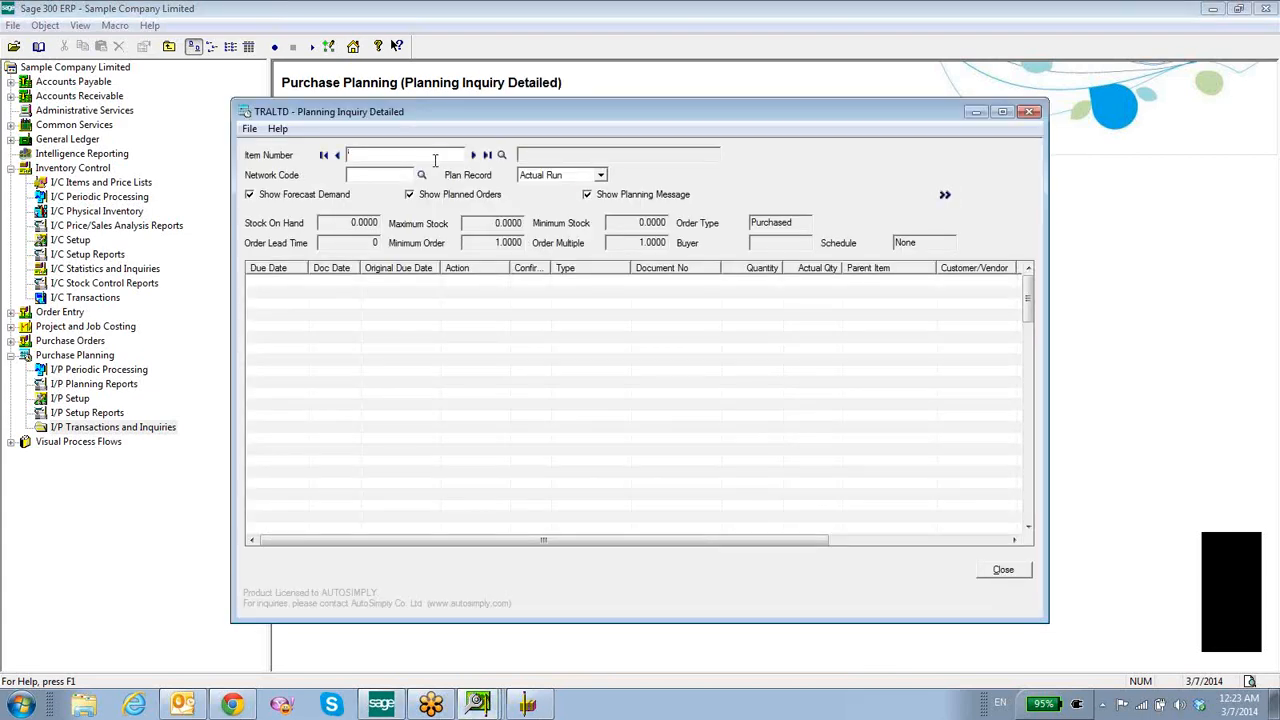
{"action": "type", "text": "A1-103/0"}
{"action": "key", "text": "Tab"}
{"action": "key", "text": "Tab"}
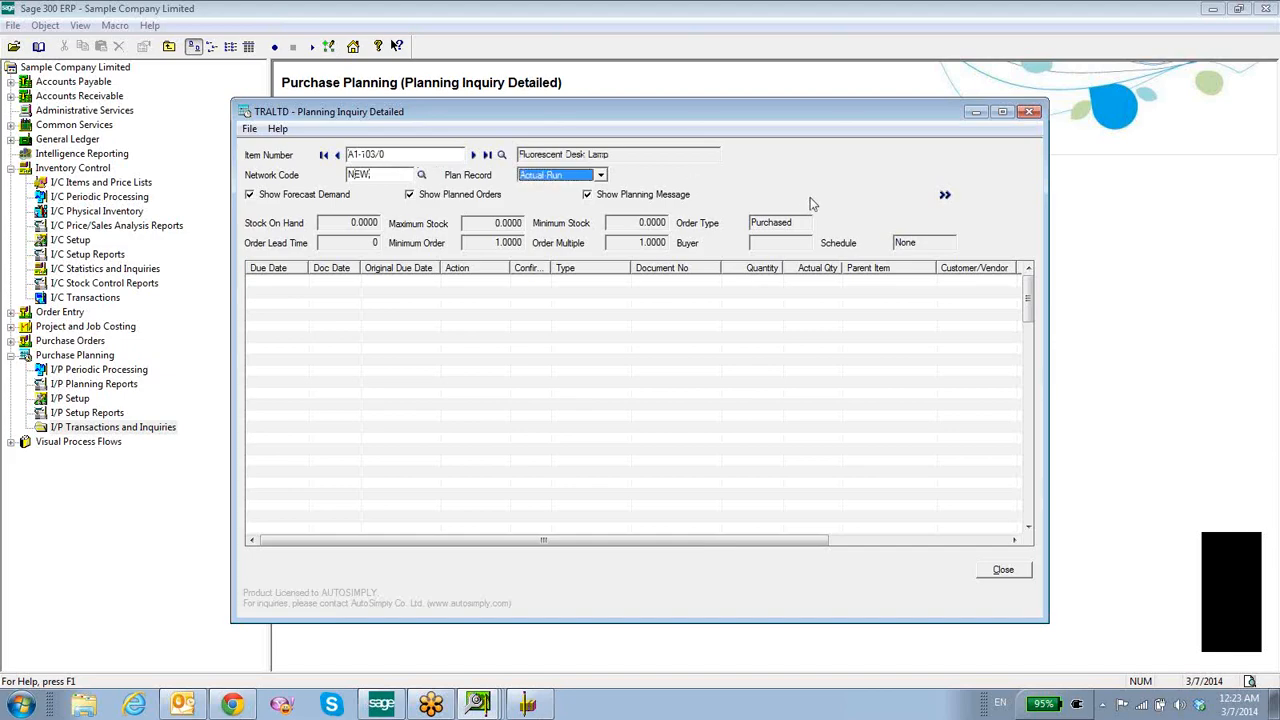
{"action": "left_click", "coordinate": [942, 194]}
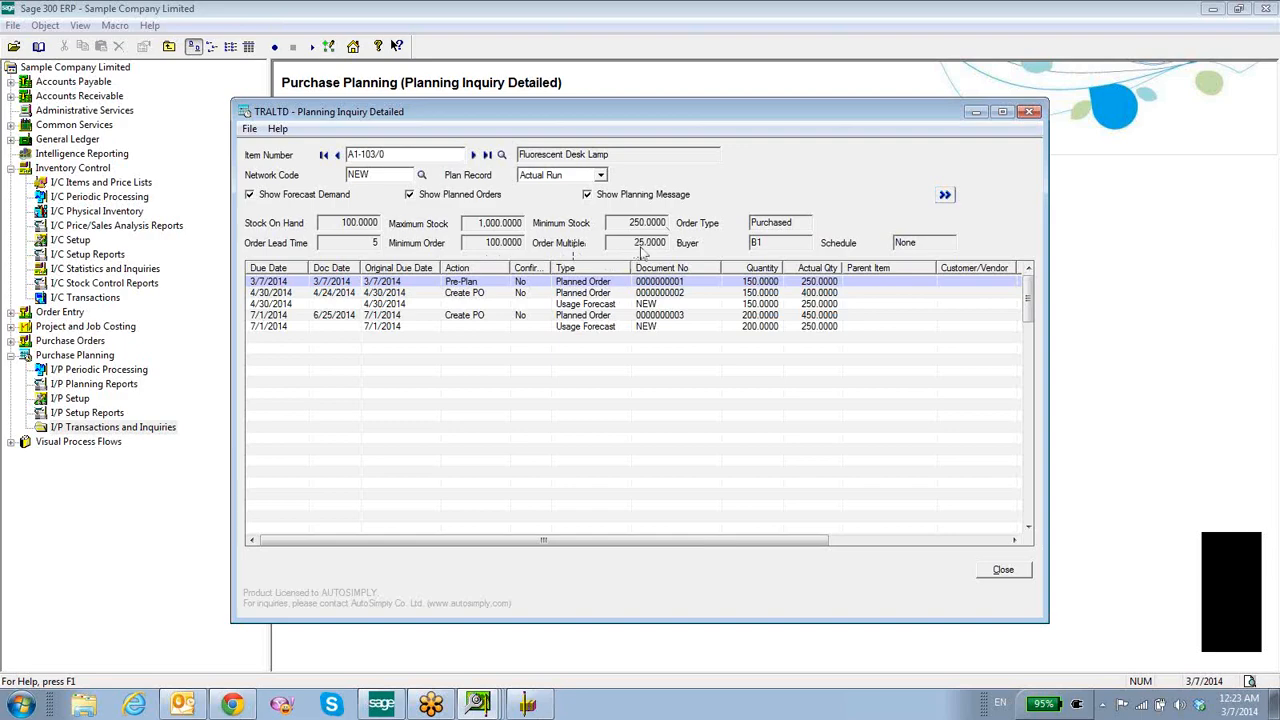
Examine the planned orders and usage forecast lines for item A1-103/0, including their actions, due dates and quantities.
{"action": "left_click", "coordinate": [404, 284]}
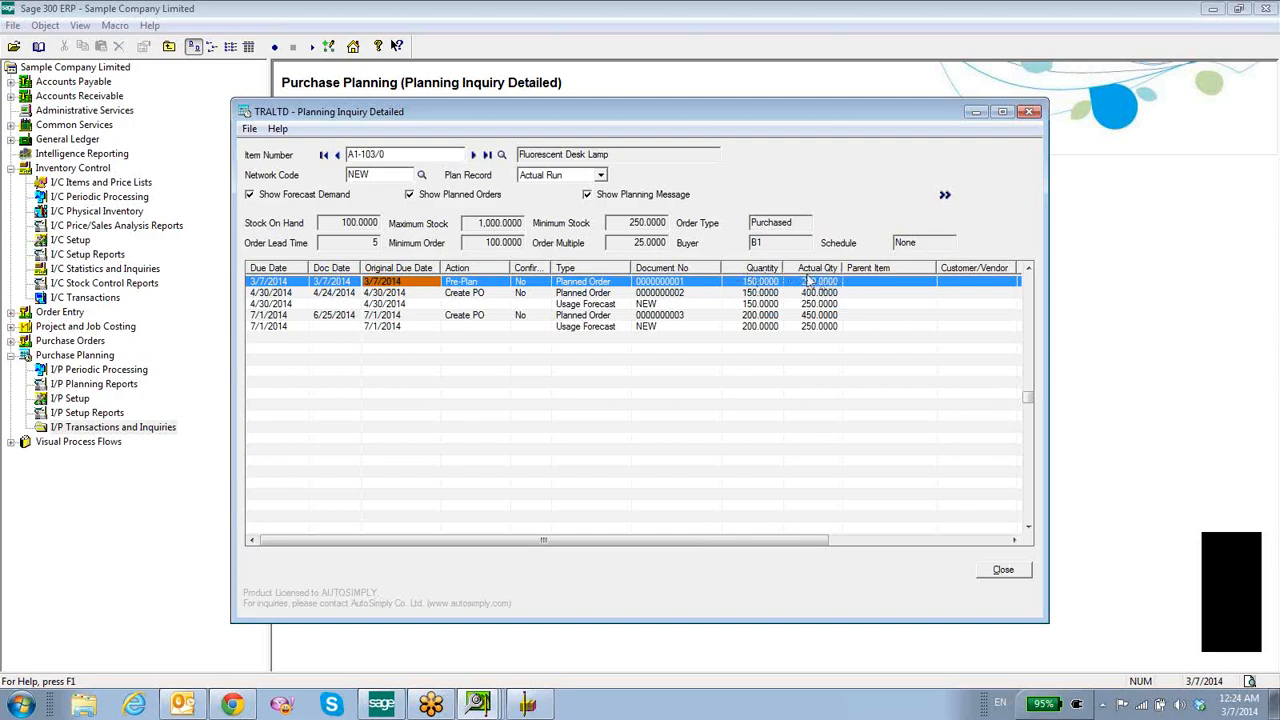
{"action": "left_click", "coordinate": [619, 304]}
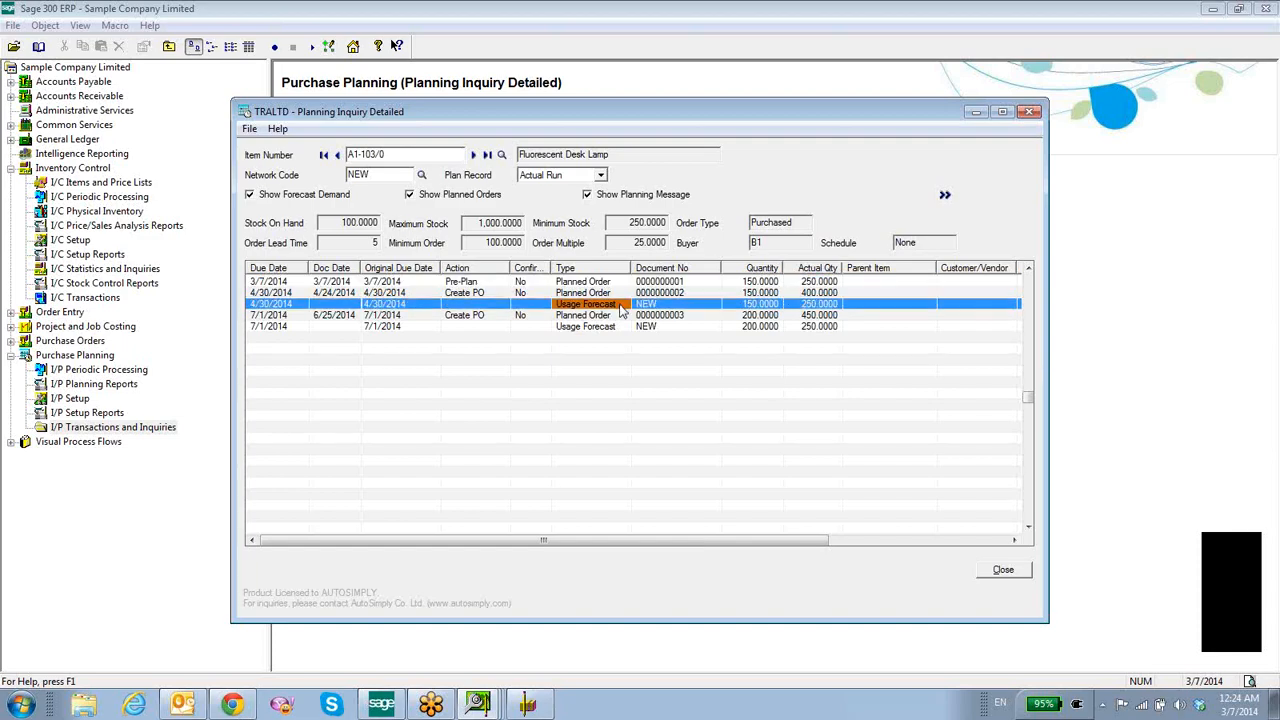
{"action": "left_click", "coordinate": [622, 327]}
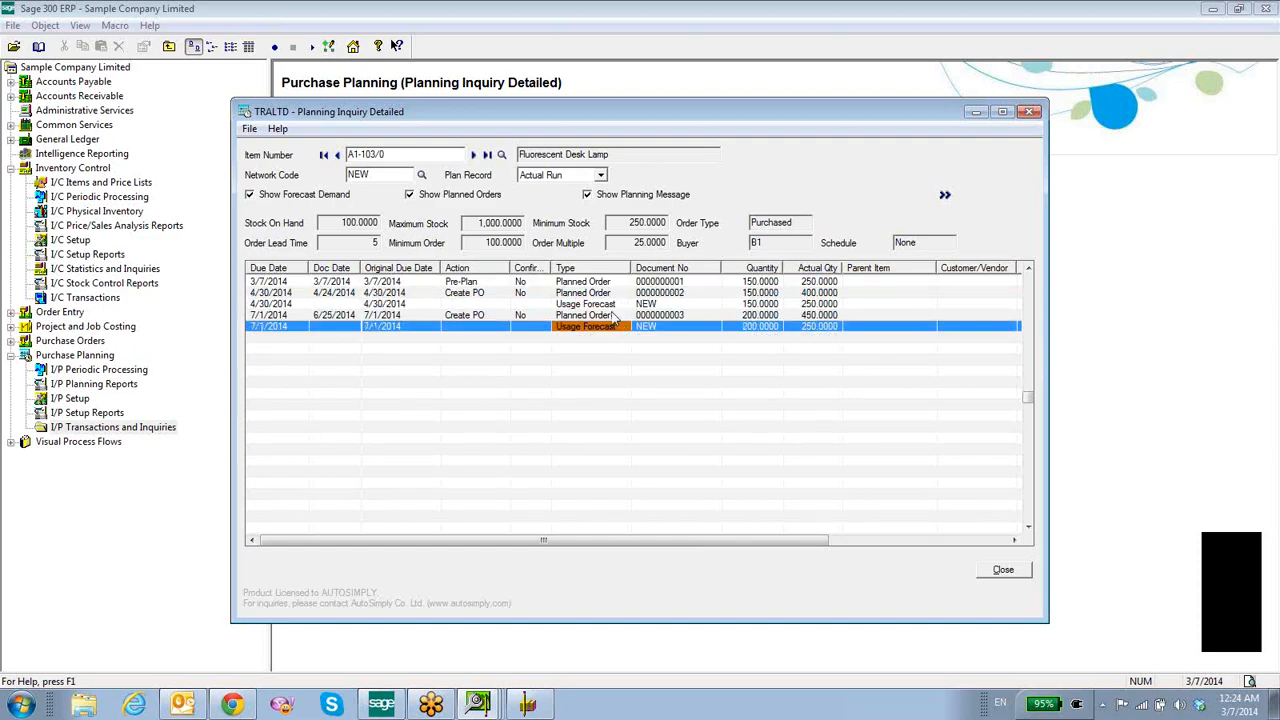
{"action": "left_click", "coordinate": [660, 304]}
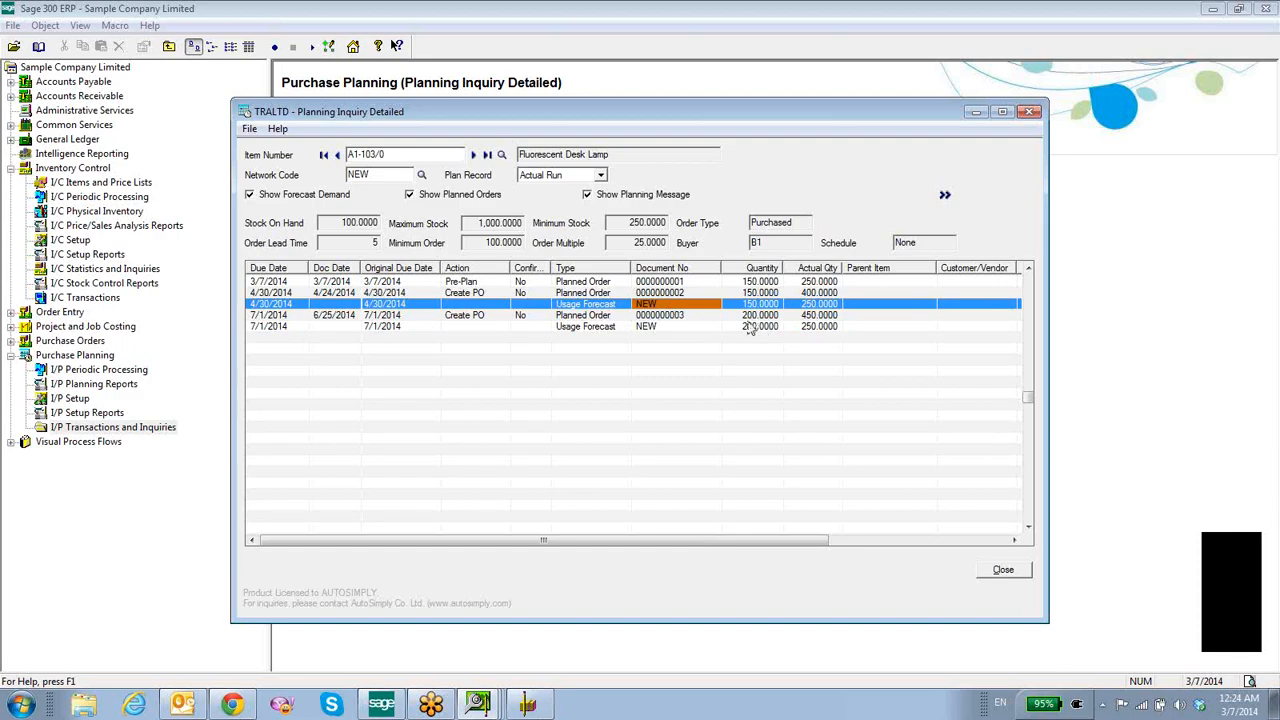
{"action": "left_click", "coordinate": [660, 328]}
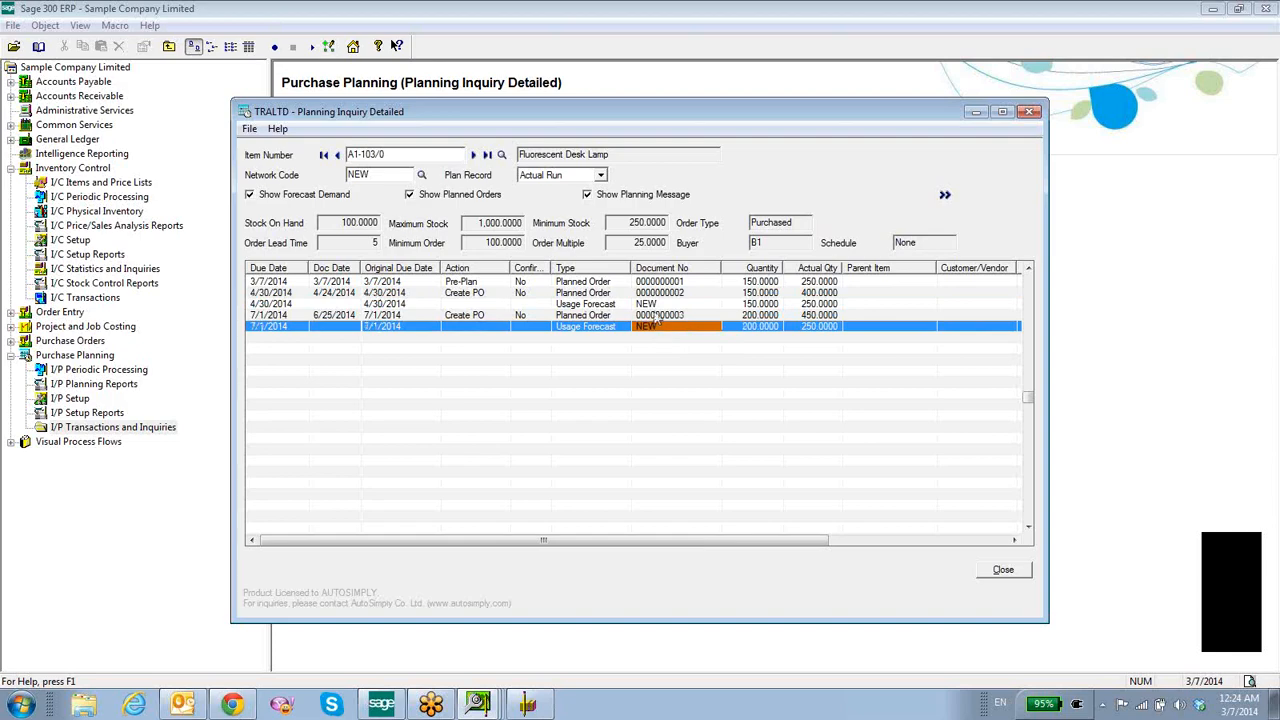
{"action": "left_click", "coordinate": [658, 304]}
{"action": "left_click", "coordinate": [658, 293]}
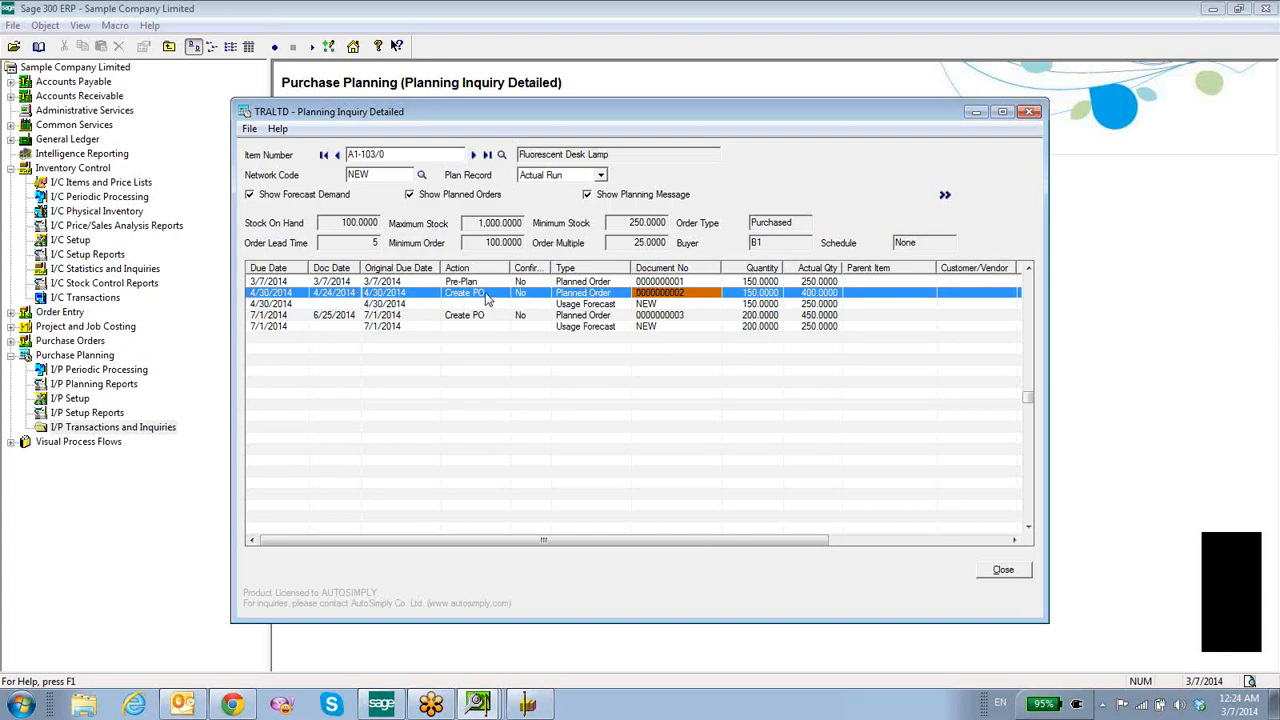
{"action": "left_click", "coordinate": [642, 318]}
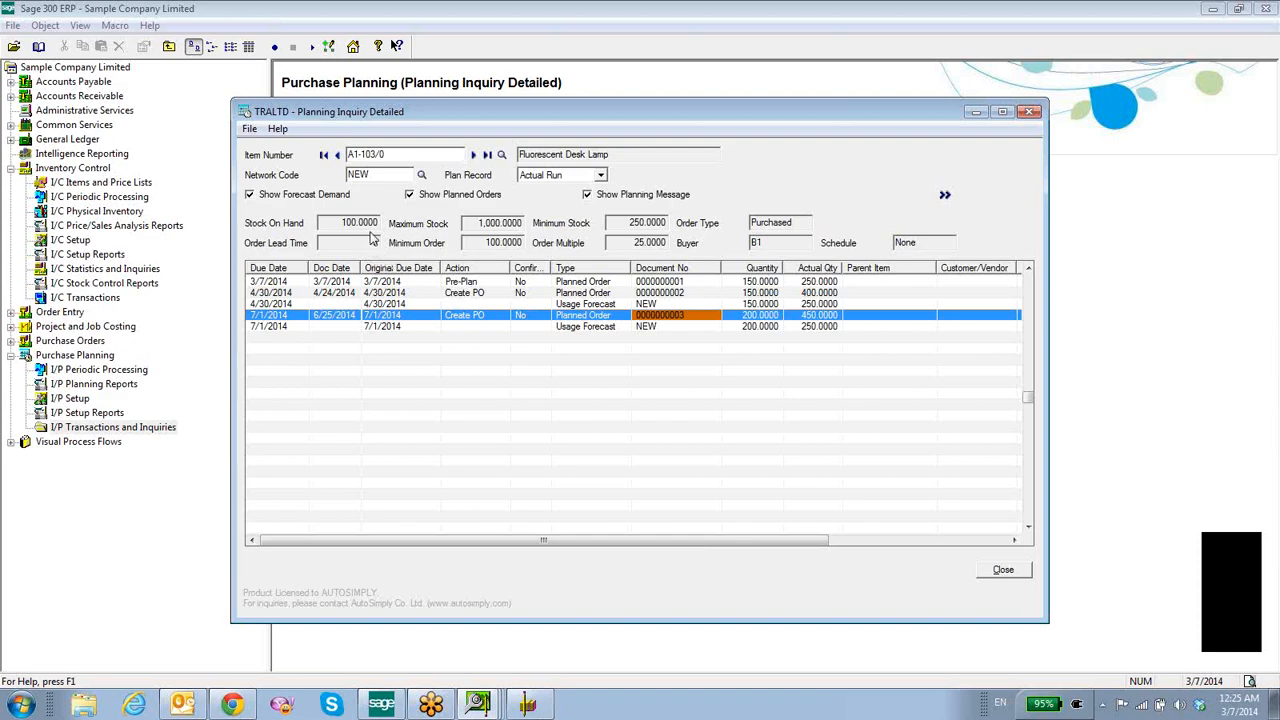
{"action": "left_click_drag", "start_coordinate": [425, 117], "coordinate": [405, 166]}
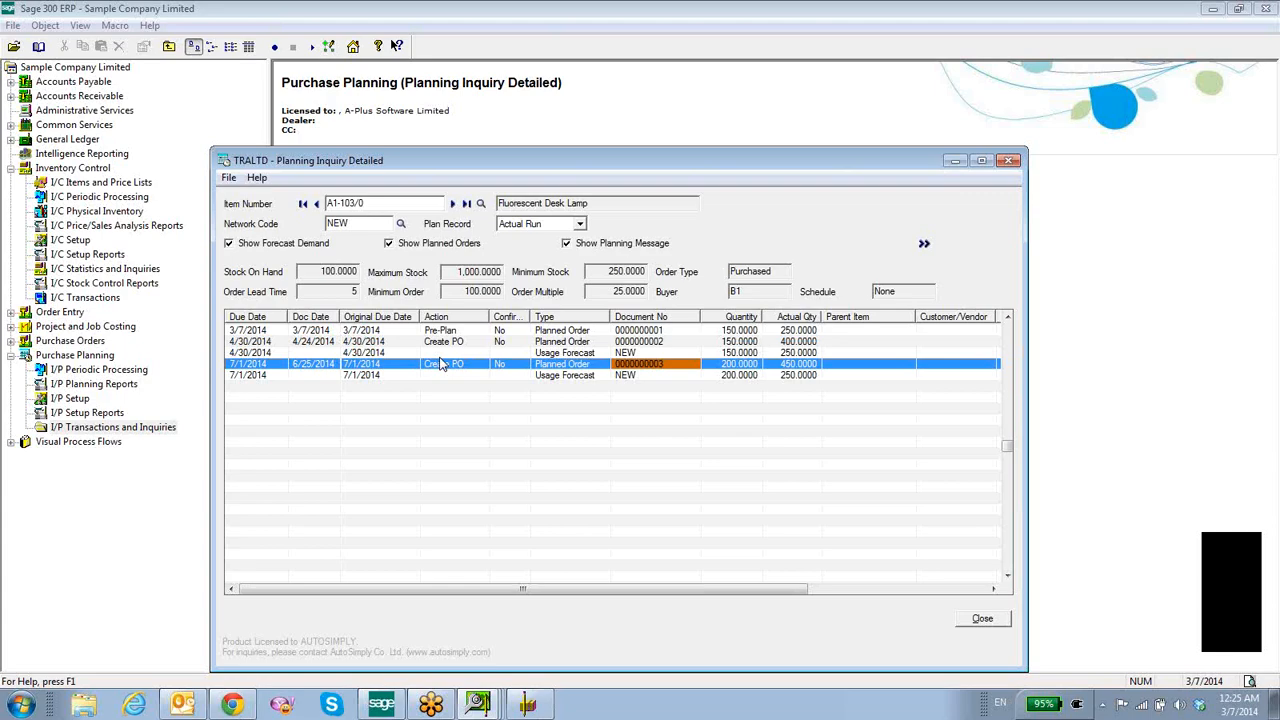
Start a new sales order in Order Entry and select its customer from the customer list.
{"action": "left_click", "coordinate": [60, 312]}
{"action": "left_click", "coordinate": [303, 175]}
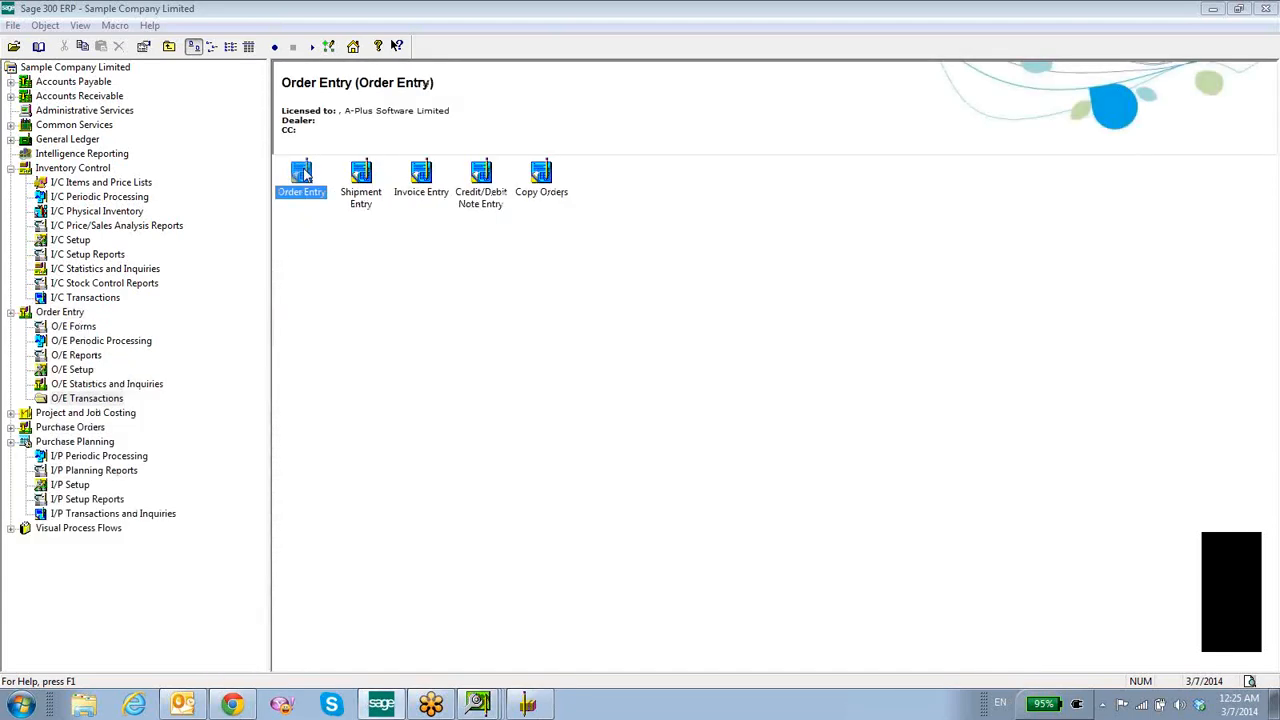
{"action": "double_click", "coordinate": [311, 177]}
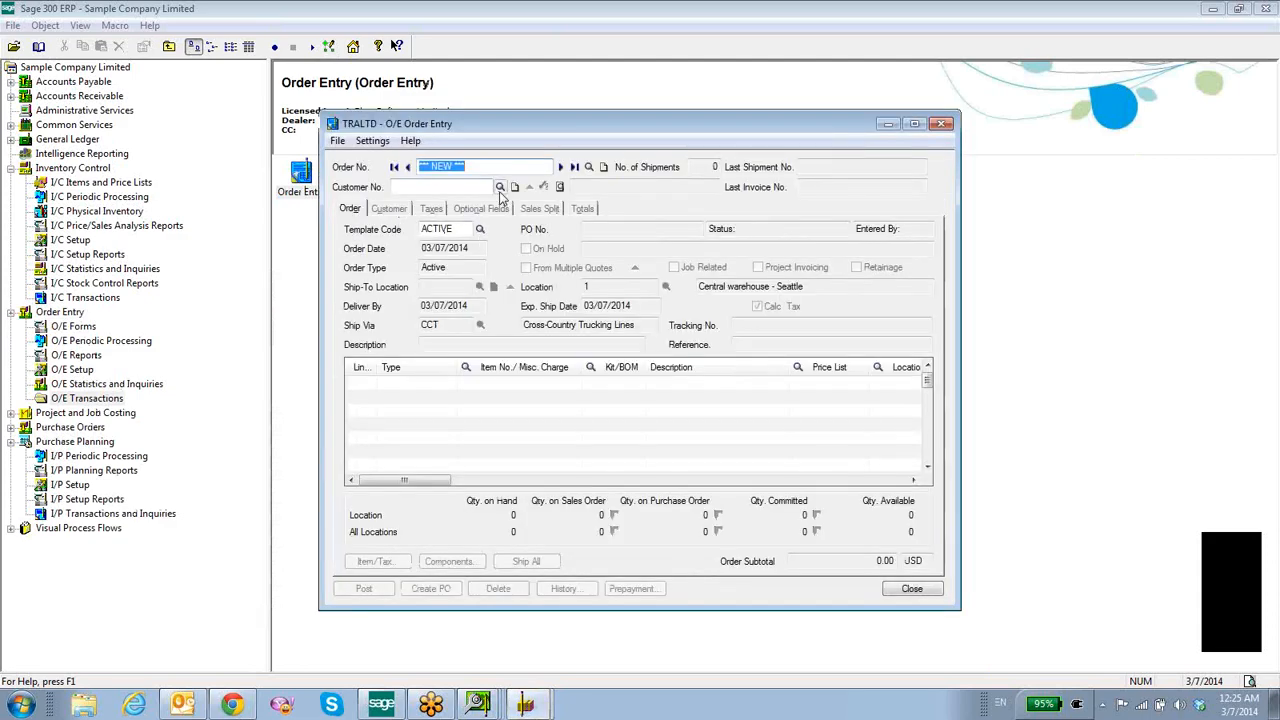
{"action": "left_click", "coordinate": [500, 188]}
{"action": "left_click", "coordinate": [190, 249]}
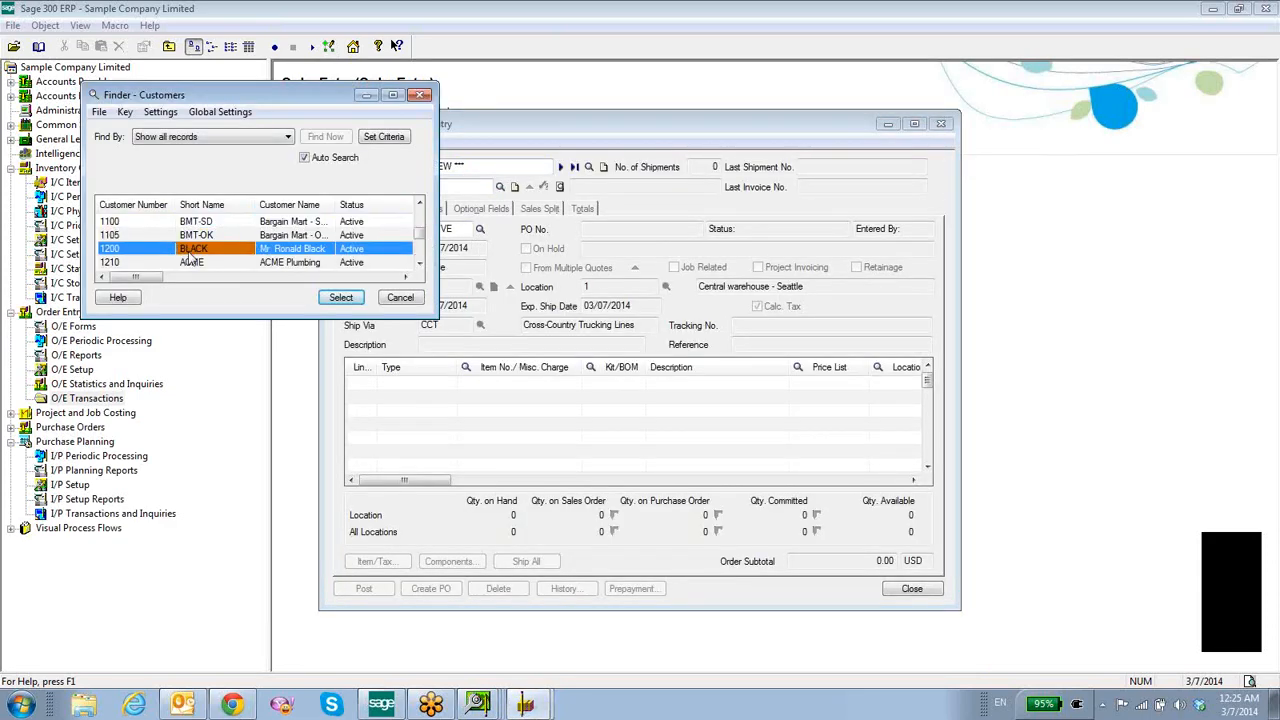
{"action": "double_click", "coordinate": [187, 254]}
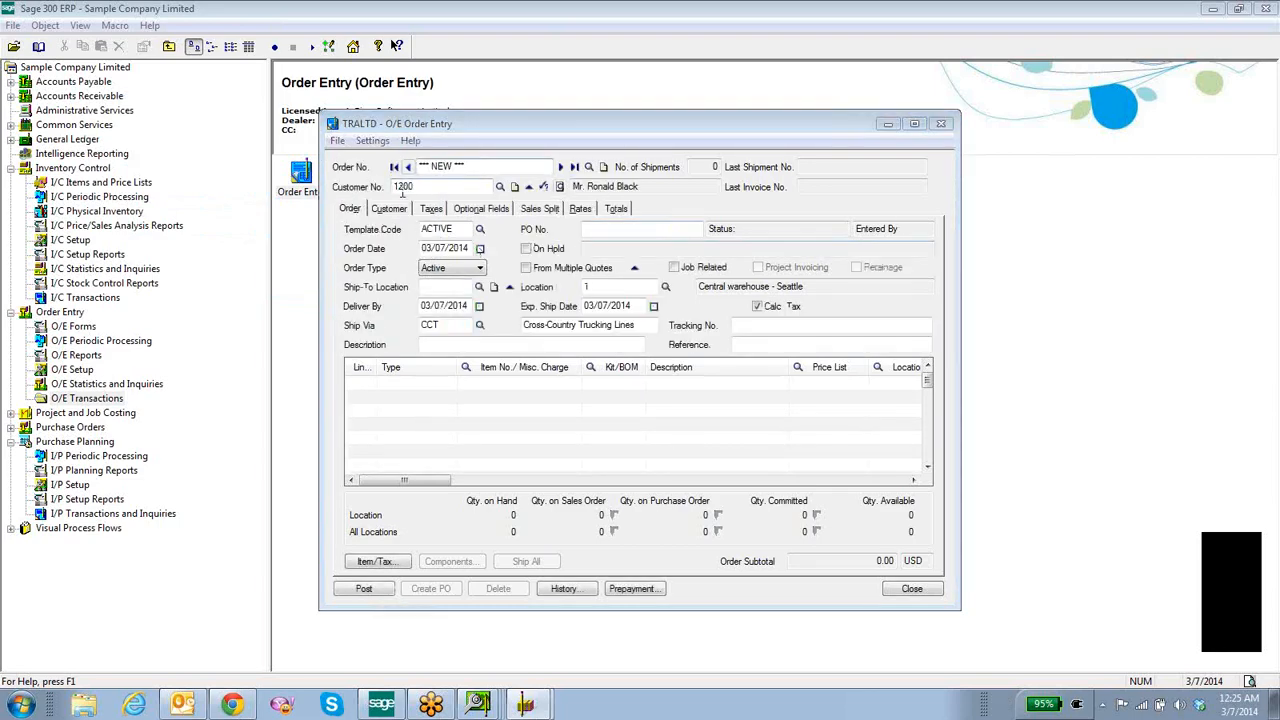
Set the sales order's location to NEW and its expected ship date to 05/26/2014.
{"action": "left_click", "coordinate": [622, 306]}
{"action": "left_click", "coordinate": [589, 288]}
{"action": "type", "text": "NEW"}
{"action": "key", "text": "Tab"}
{"action": "key", "text": "Tab"}
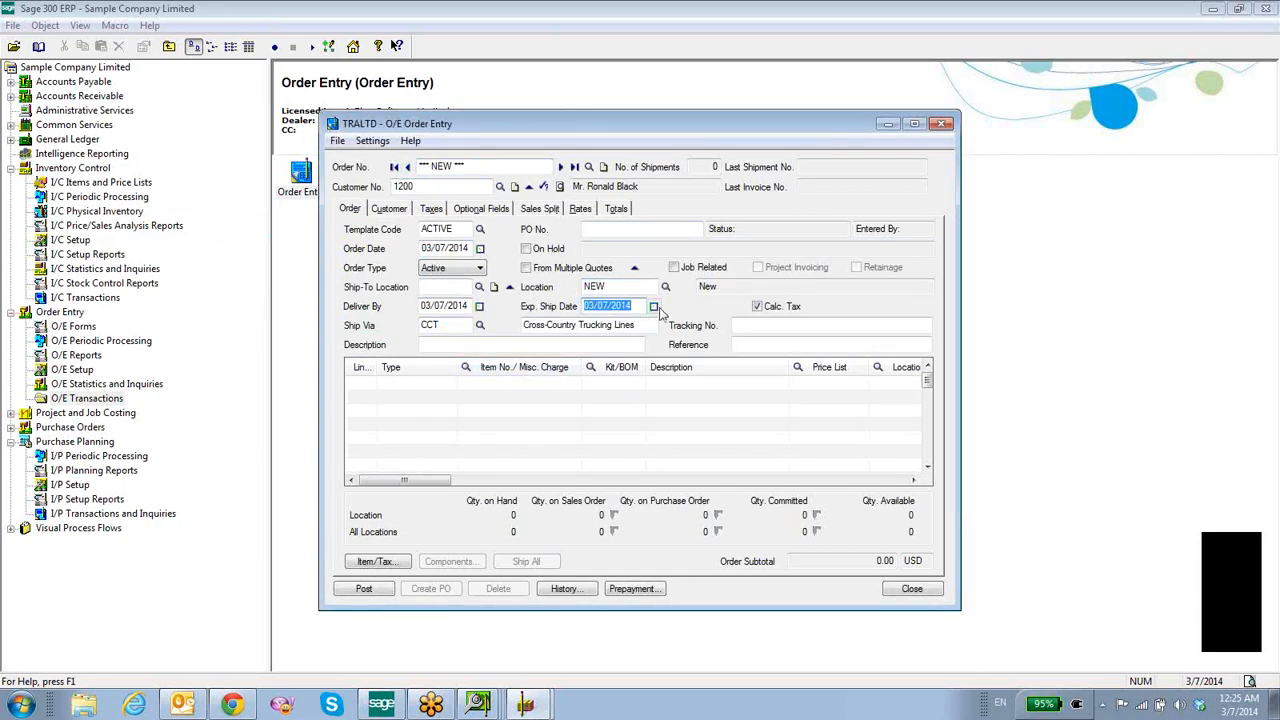
{"action": "left_click", "coordinate": [653, 306]}
{"action": "left_click", "coordinate": [755, 331]}
{"action": "left_click", "coordinate": [755, 331]}
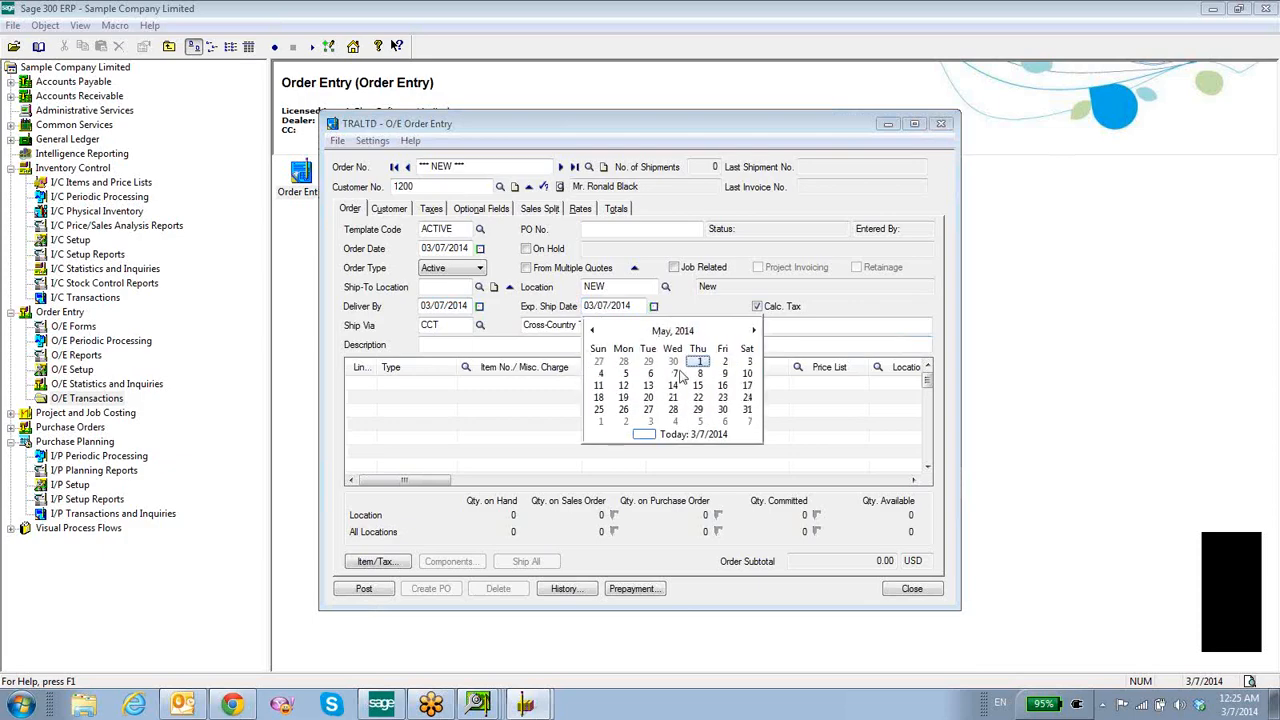
{"action": "left_click", "coordinate": [623, 409]}
Add an order line for 500 units of item A1-103/0 and try to post the order.
{"action": "left_click", "coordinate": [473, 392]}
{"action": "left_click", "coordinate": [475, 388]}
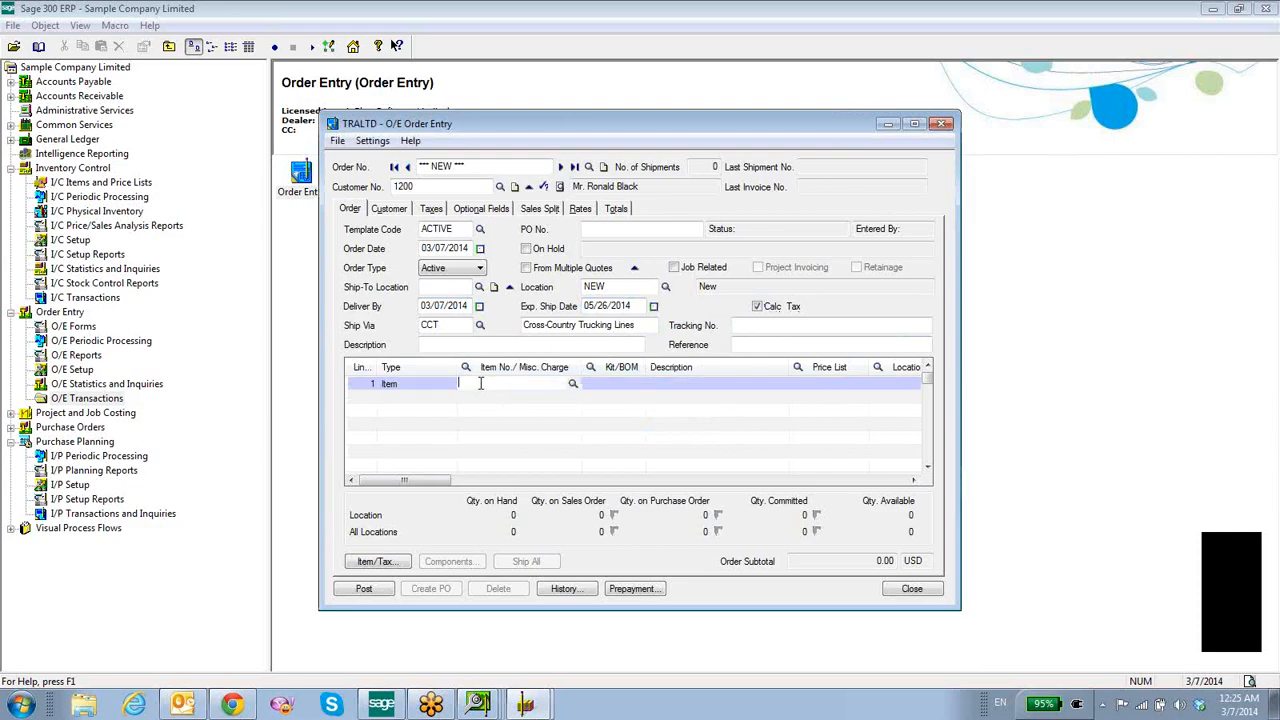
{"action": "type", "text": "A1-103/0"}
{"action": "key", "text": "Tab"}
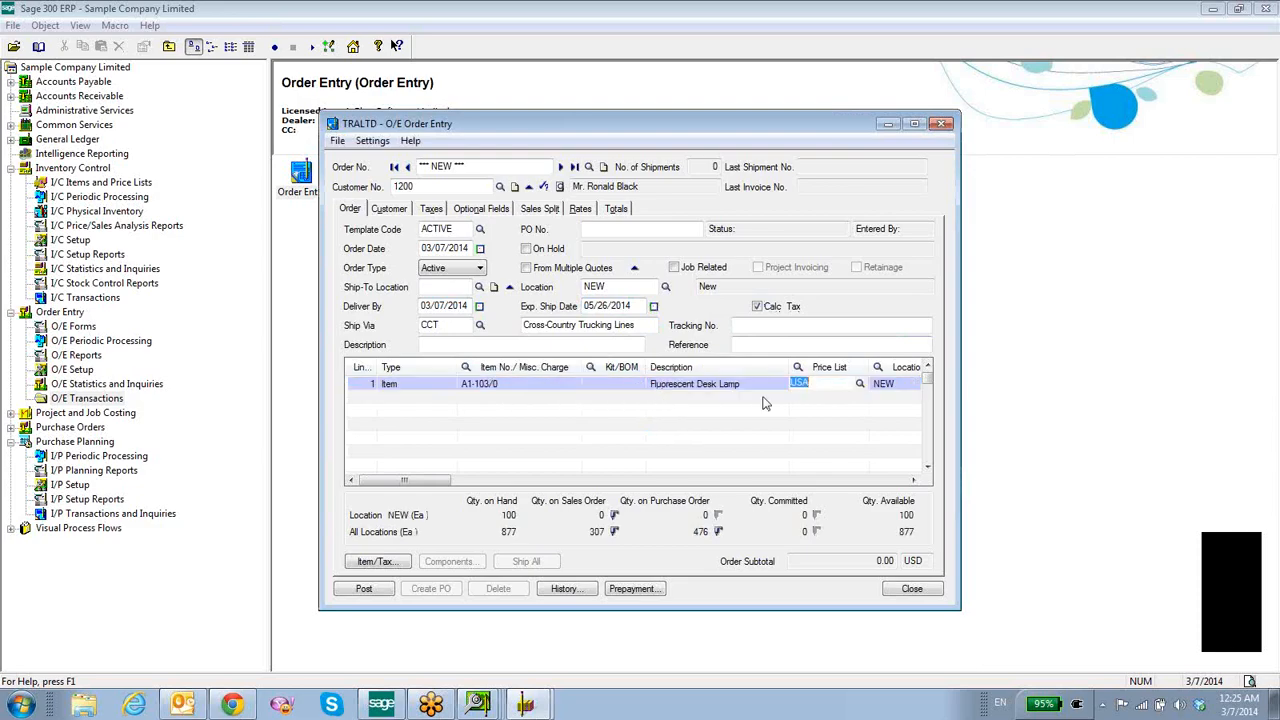
{"action": "key", "text": "Tab"}
{"action": "key", "text": "Tab"}
{"action": "key", "text": "Tab"}
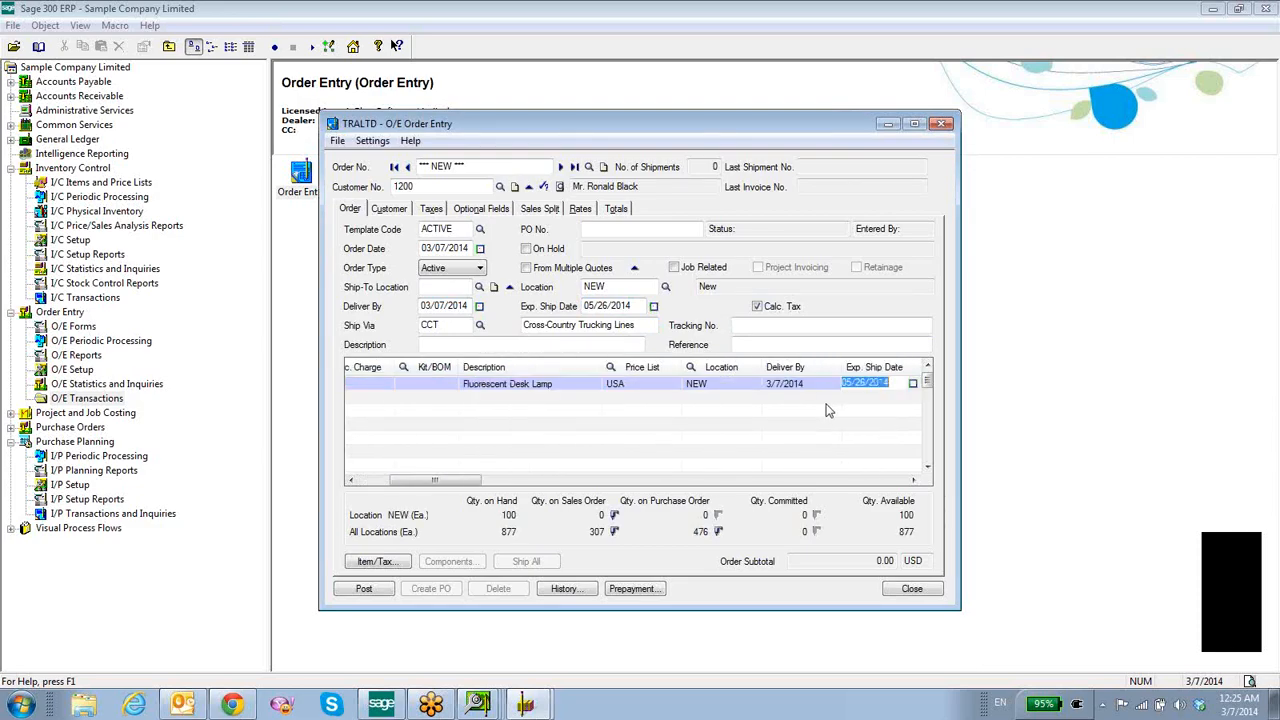
{"action": "key", "text": "Tab"}
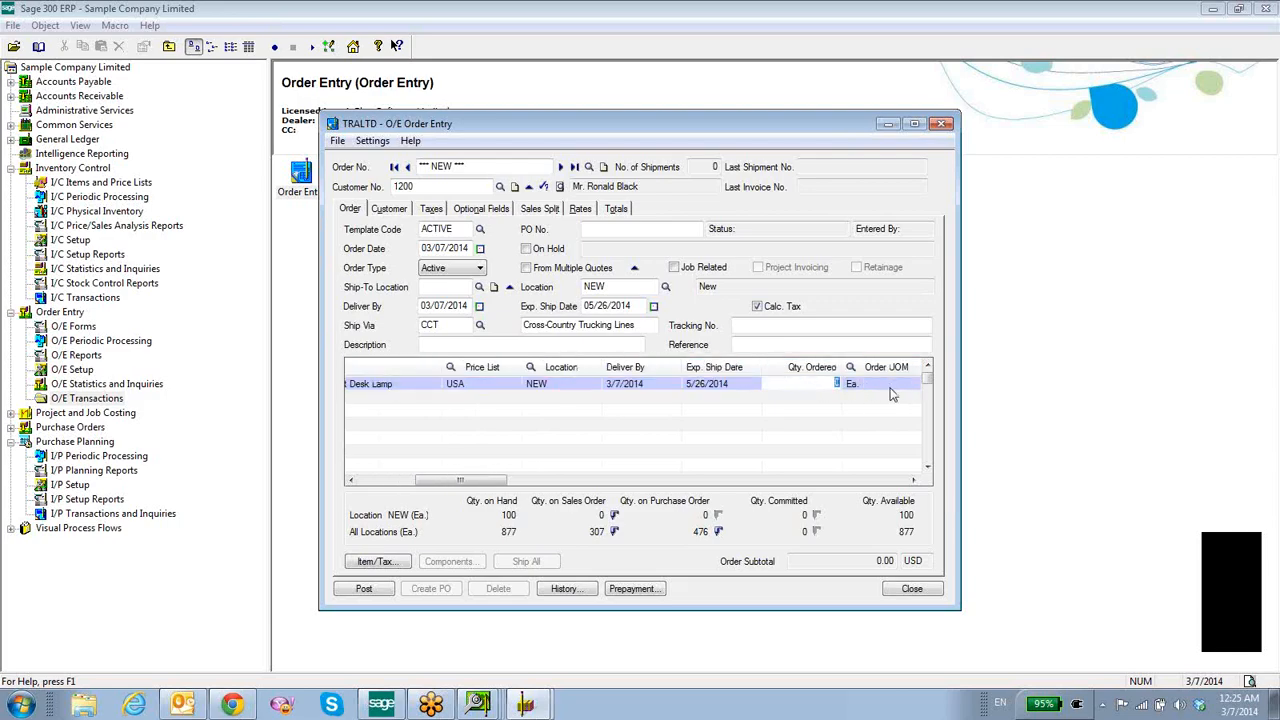
{"action": "type", "text": "500"}
{"action": "key", "text": "Return"}
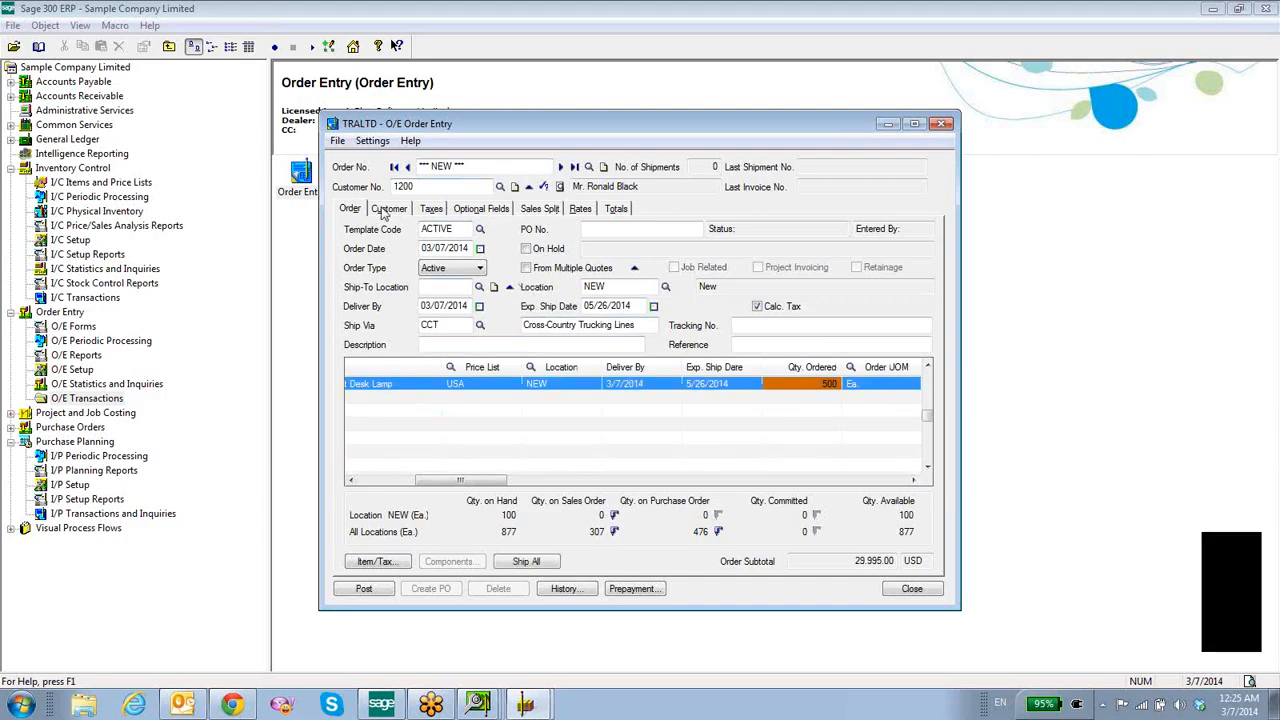
{"action": "left_click", "coordinate": [355, 590]}
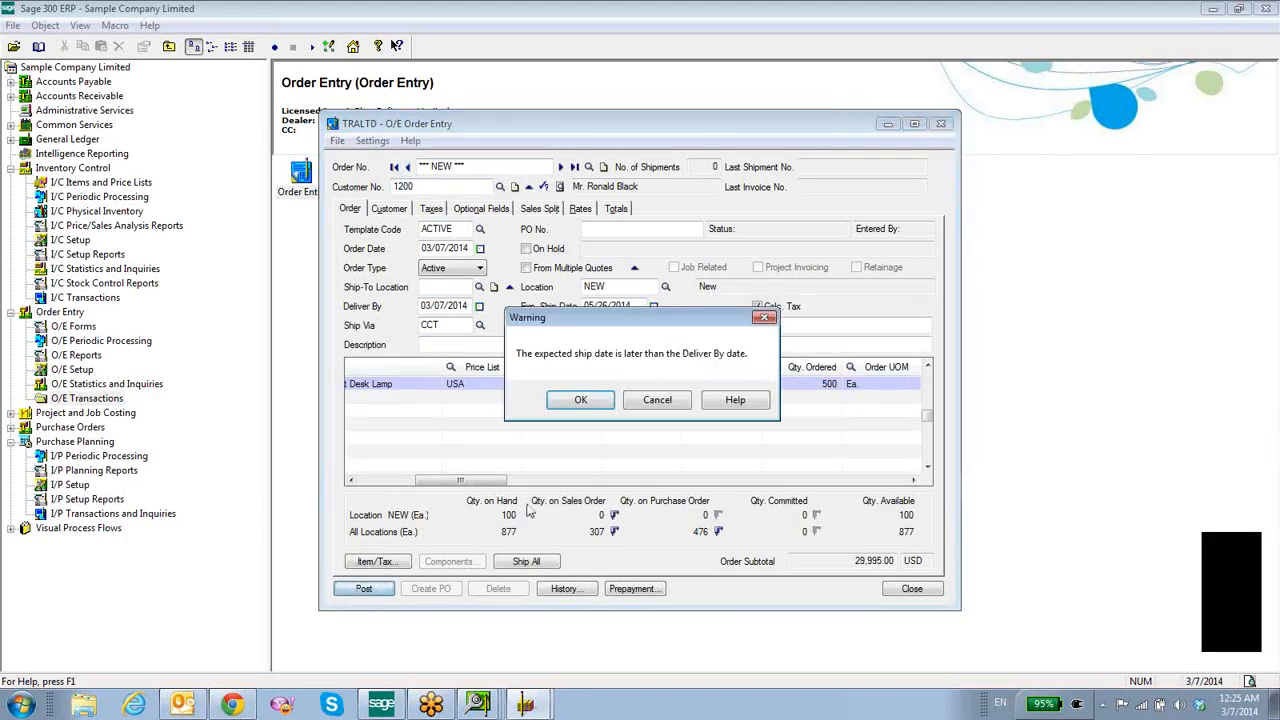
{"action": "left_click", "coordinate": [659, 406]}
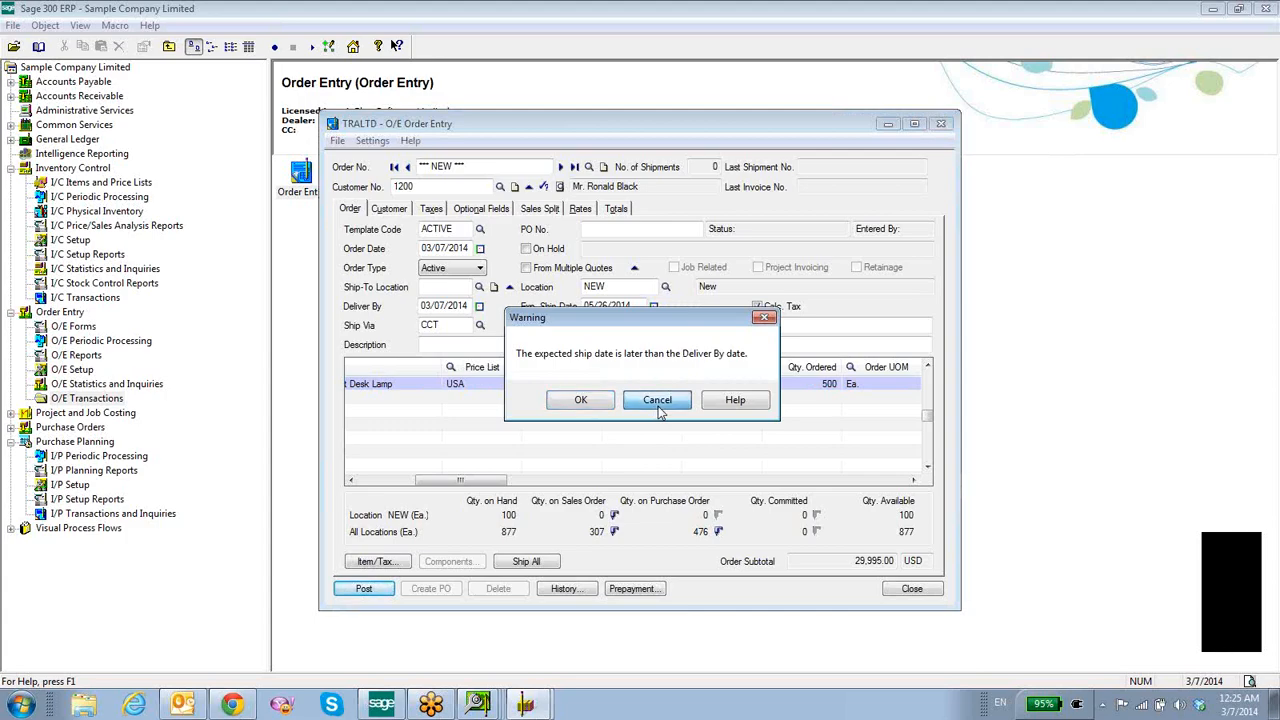
Set the Deliver By date of the A1-103/0 order line to 5/27/2014 and try to post the sales order.
{"action": "left_click", "coordinate": [628, 384]}
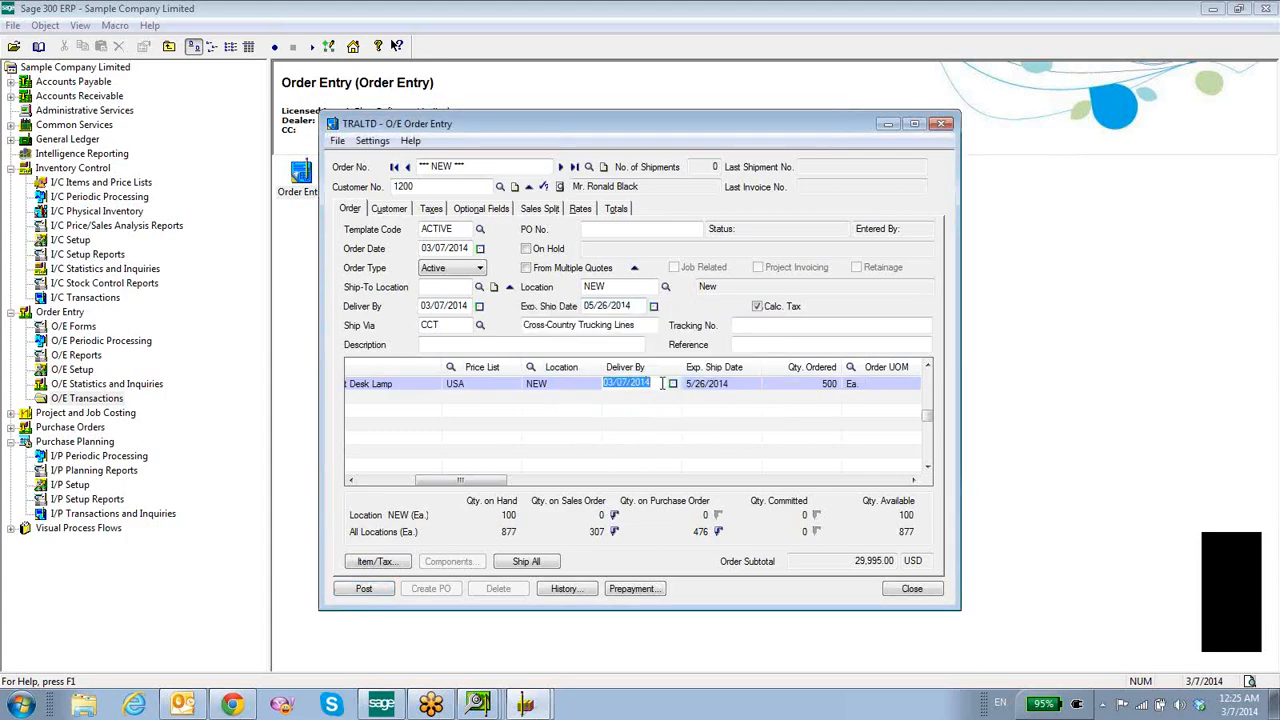
{"action": "left_click", "coordinate": [673, 384]}
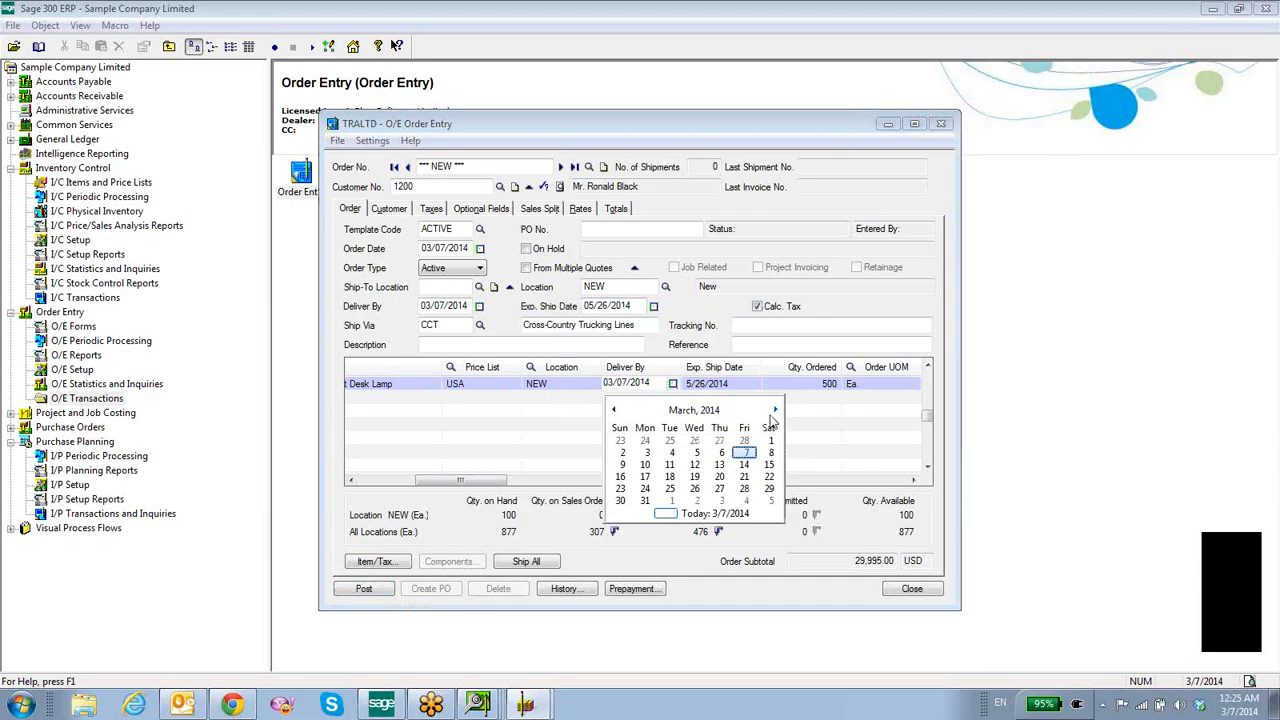
{"action": "left_click", "coordinate": [774, 410]}
{"action": "left_click", "coordinate": [774, 410]}
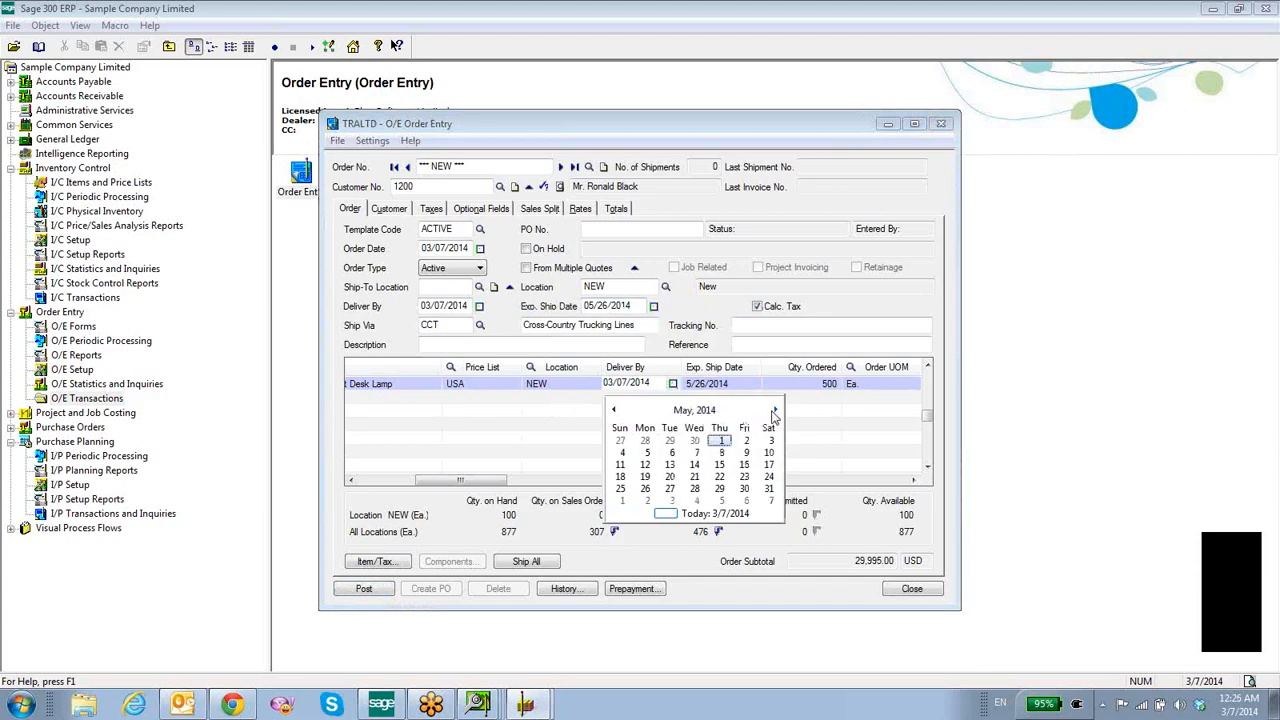
{"action": "left_click", "coordinate": [670, 489]}
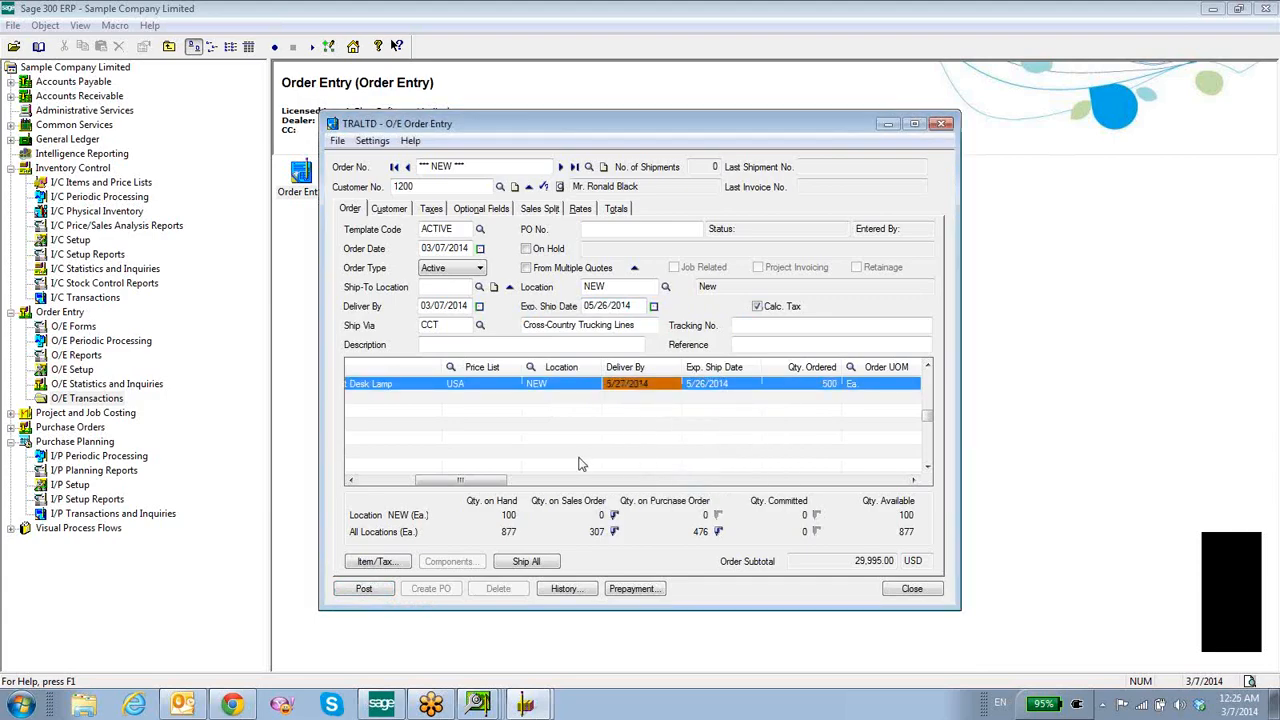
{"action": "left_click", "coordinate": [362, 589]}
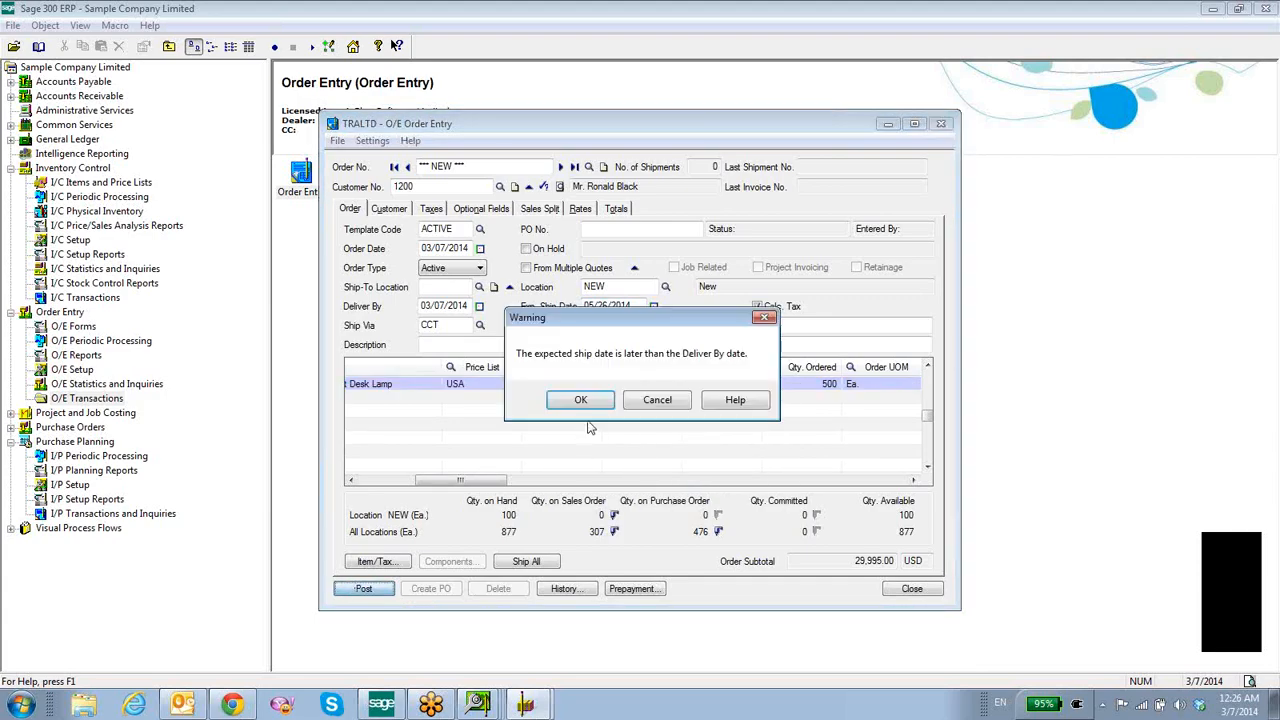
{"action": "left_click", "coordinate": [657, 400]}
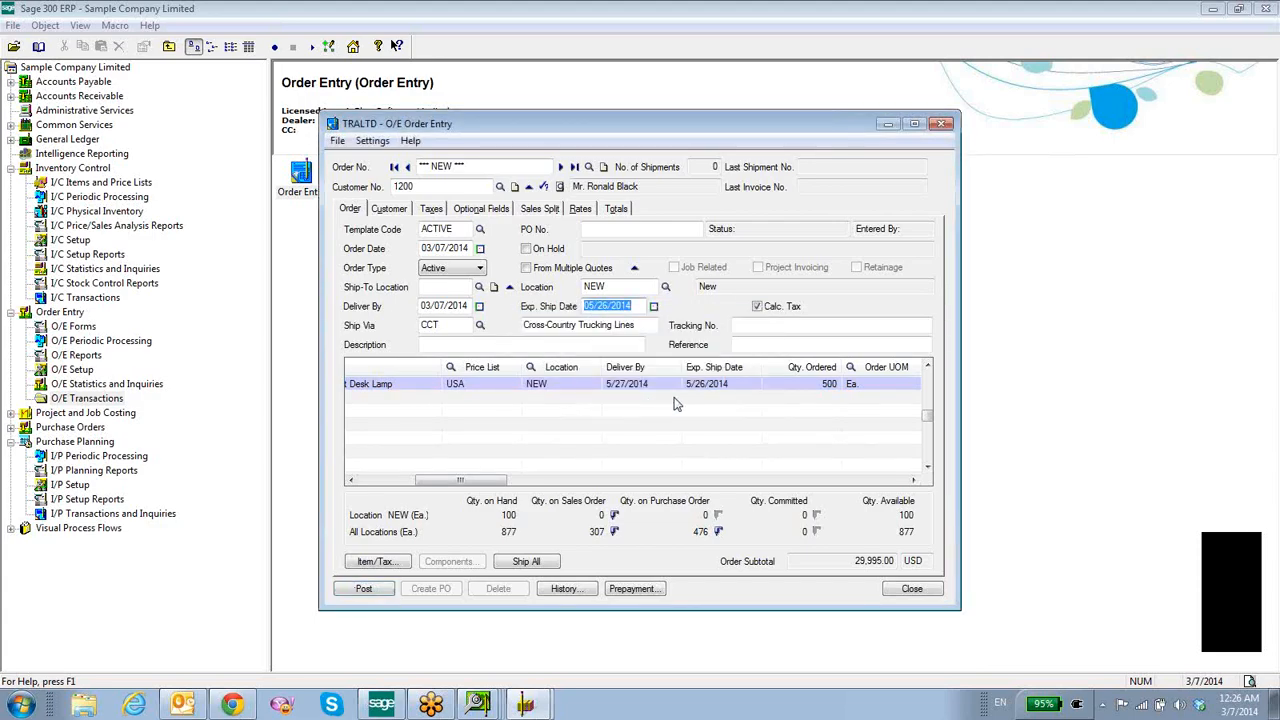
Set the sales order's header Deliver By date to 05/27/2014, post the order and close Order Entry.
{"action": "left_click", "coordinate": [479, 306]}
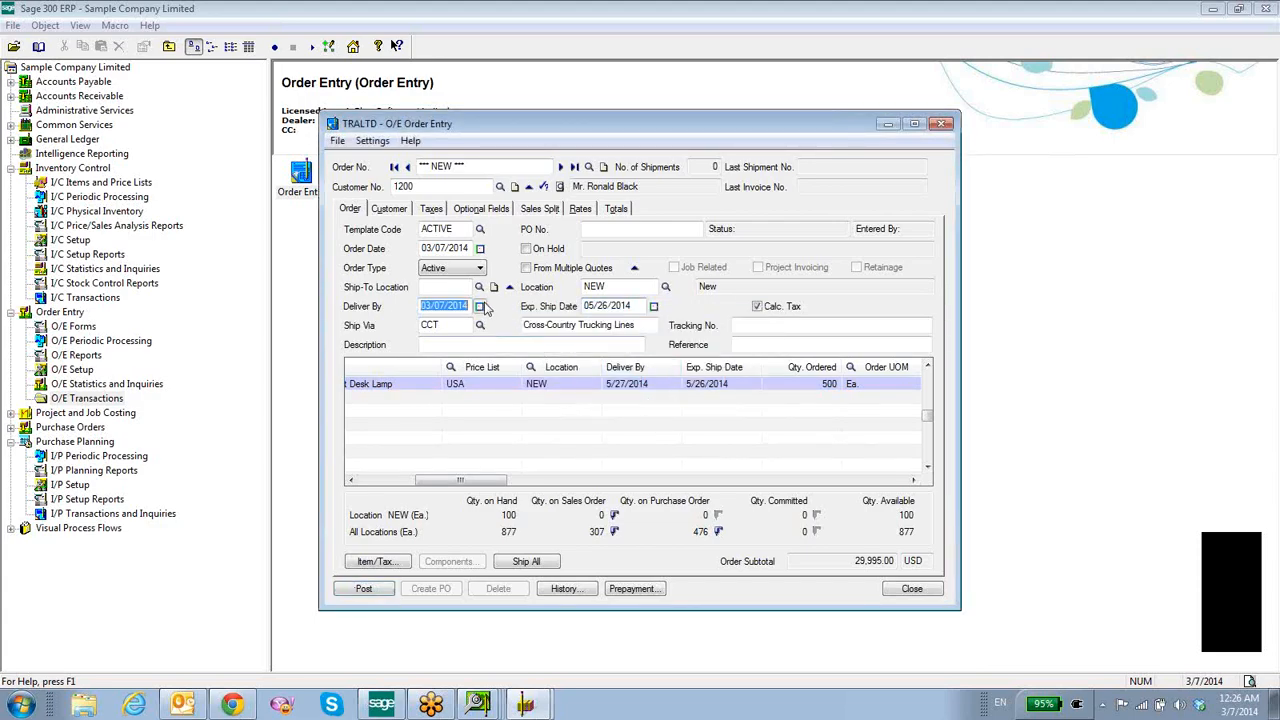
{"action": "left_click", "coordinate": [591, 331]}
{"action": "left_click", "coordinate": [591, 331]}
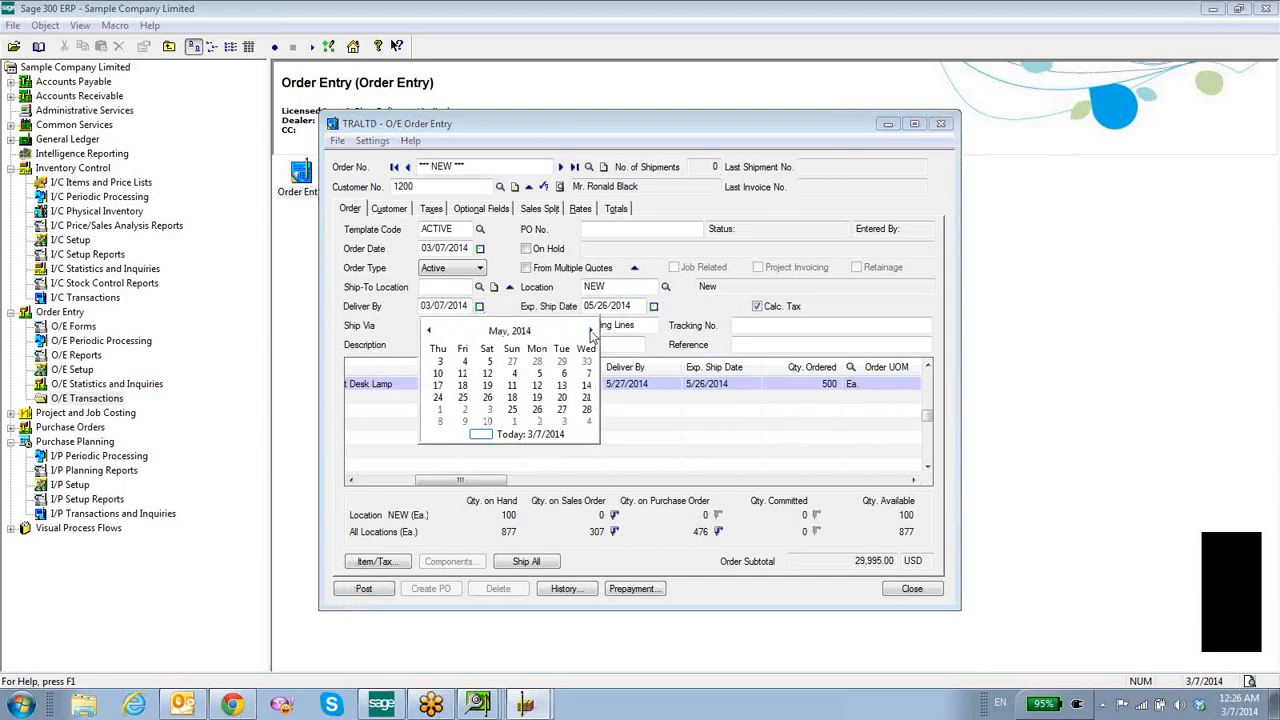
{"action": "left_click", "coordinate": [486, 418]}
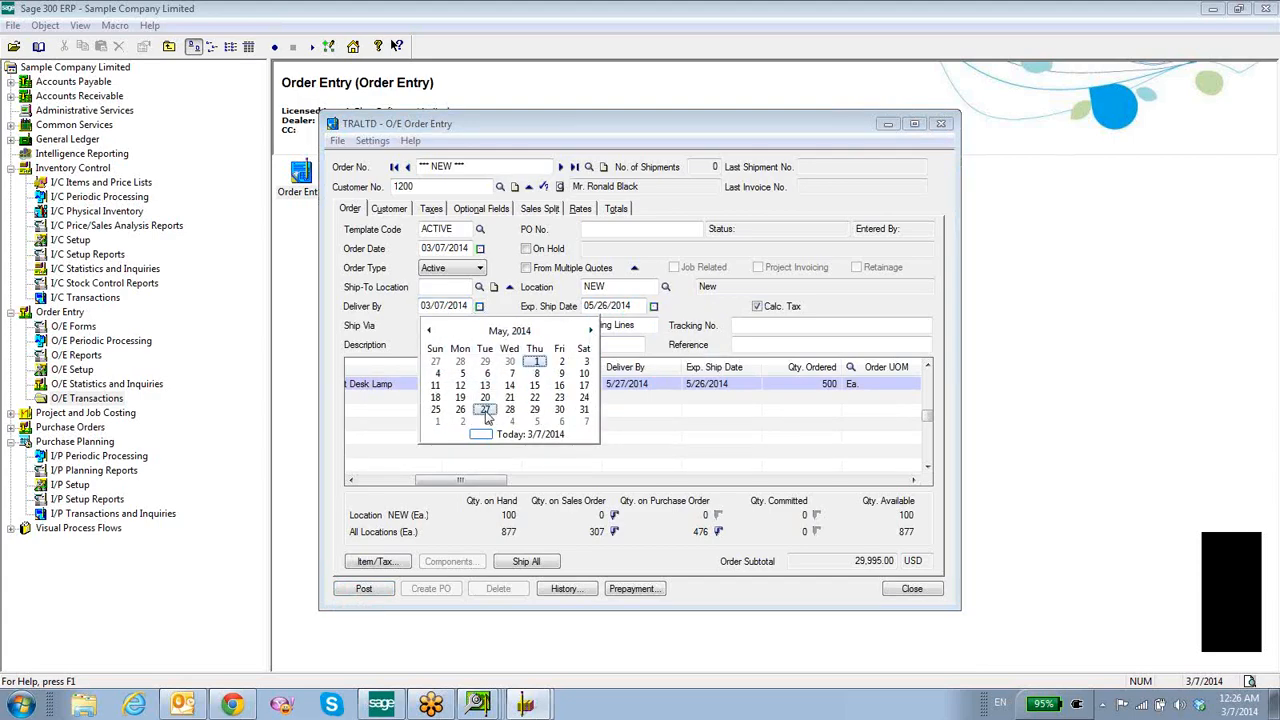
{"action": "left_click", "coordinate": [364, 588]}
{"action": "left_click", "coordinate": [659, 424]}
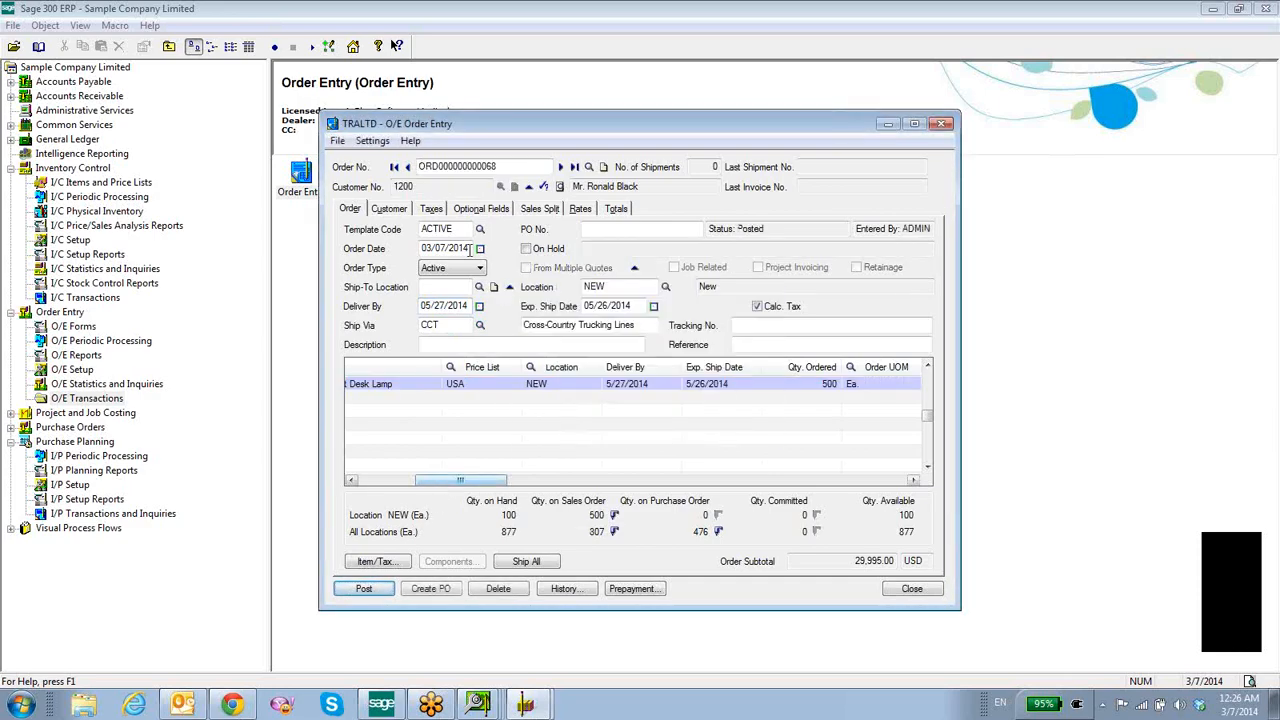
{"action": "left_click", "coordinate": [914, 589]}
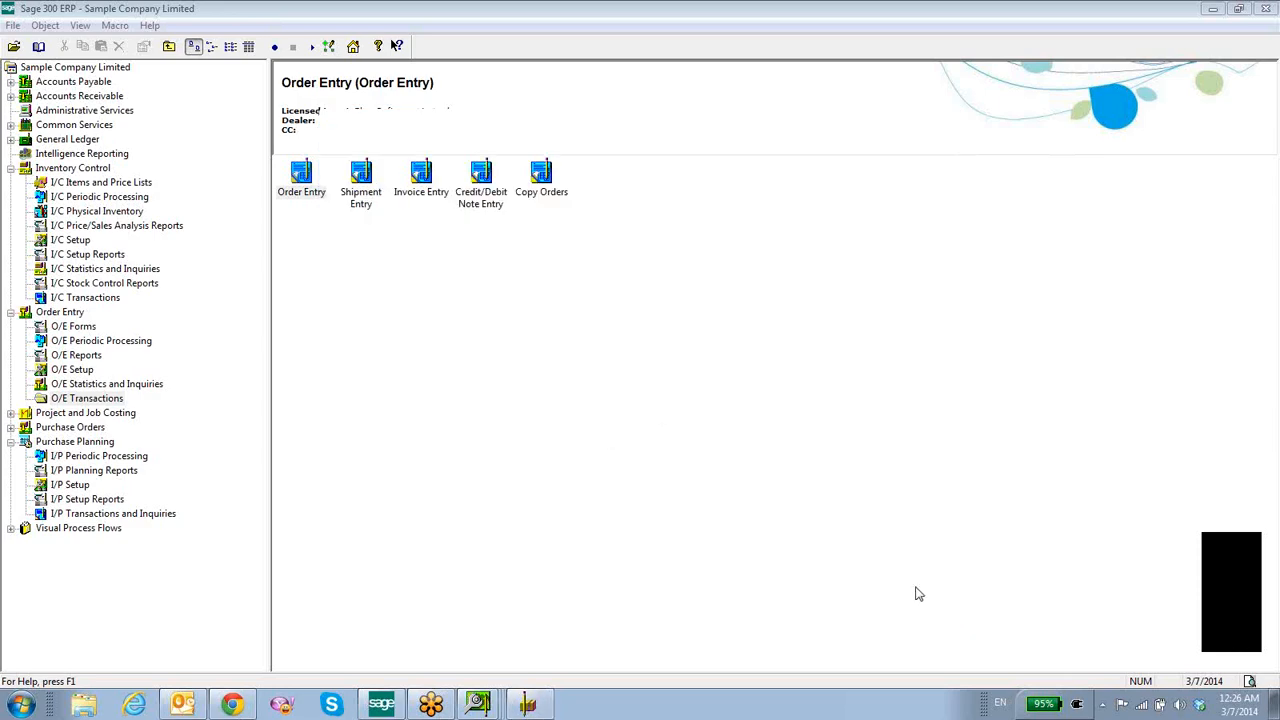
Start a new purchase order in Purchase Order Entry and select Excide Industrial Batteries as its vendor.
{"action": "left_click", "coordinate": [60, 441]}
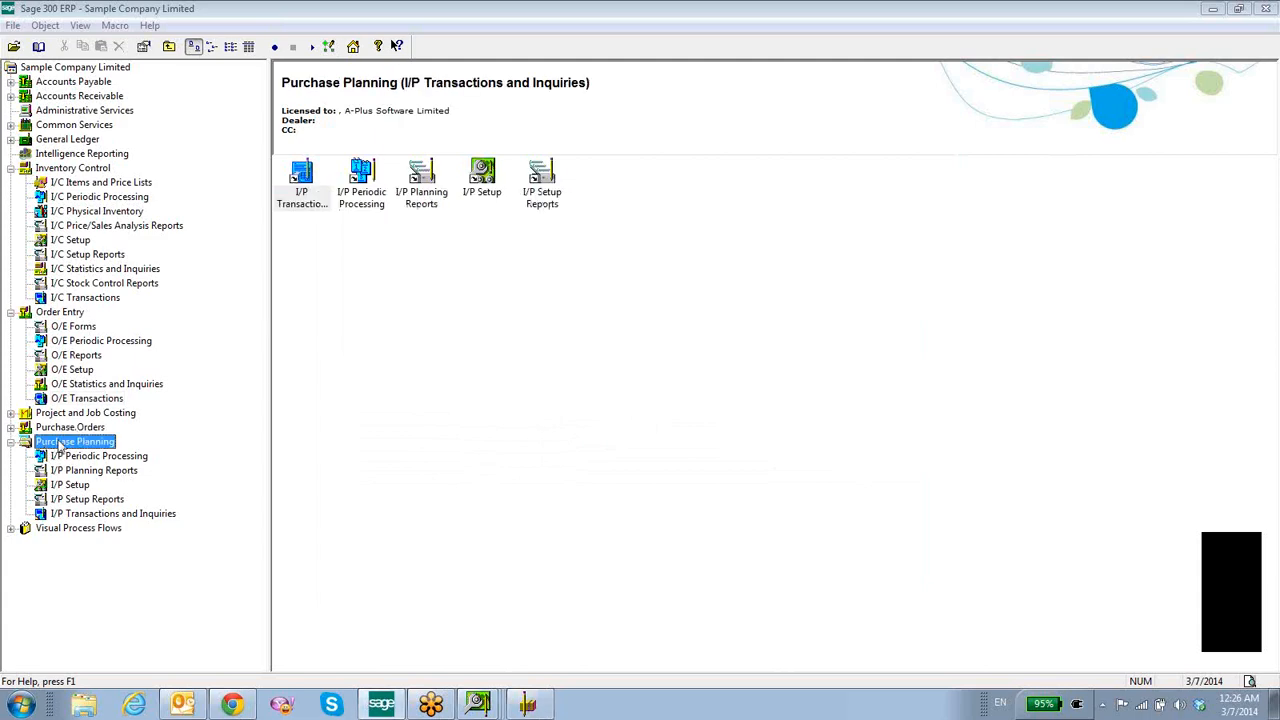
{"action": "left_click", "coordinate": [70, 427]}
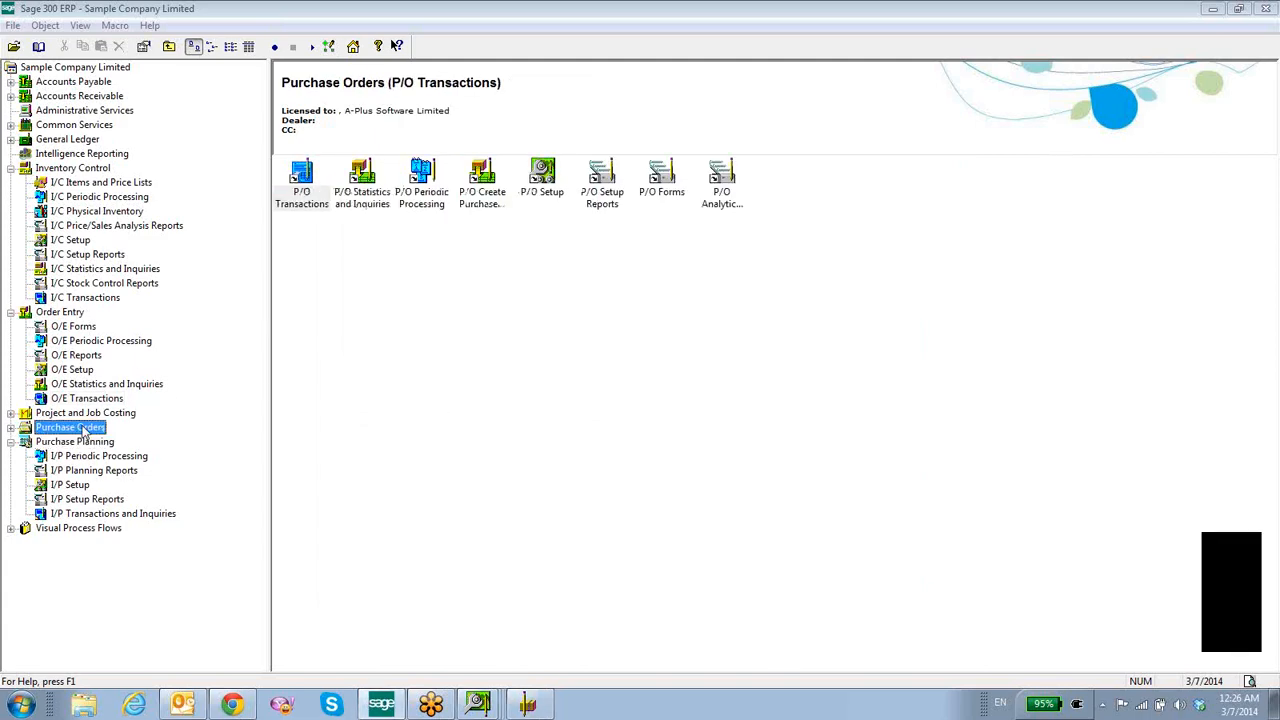
{"action": "double_click", "coordinate": [305, 185]}
{"action": "double_click", "coordinate": [352, 198]}
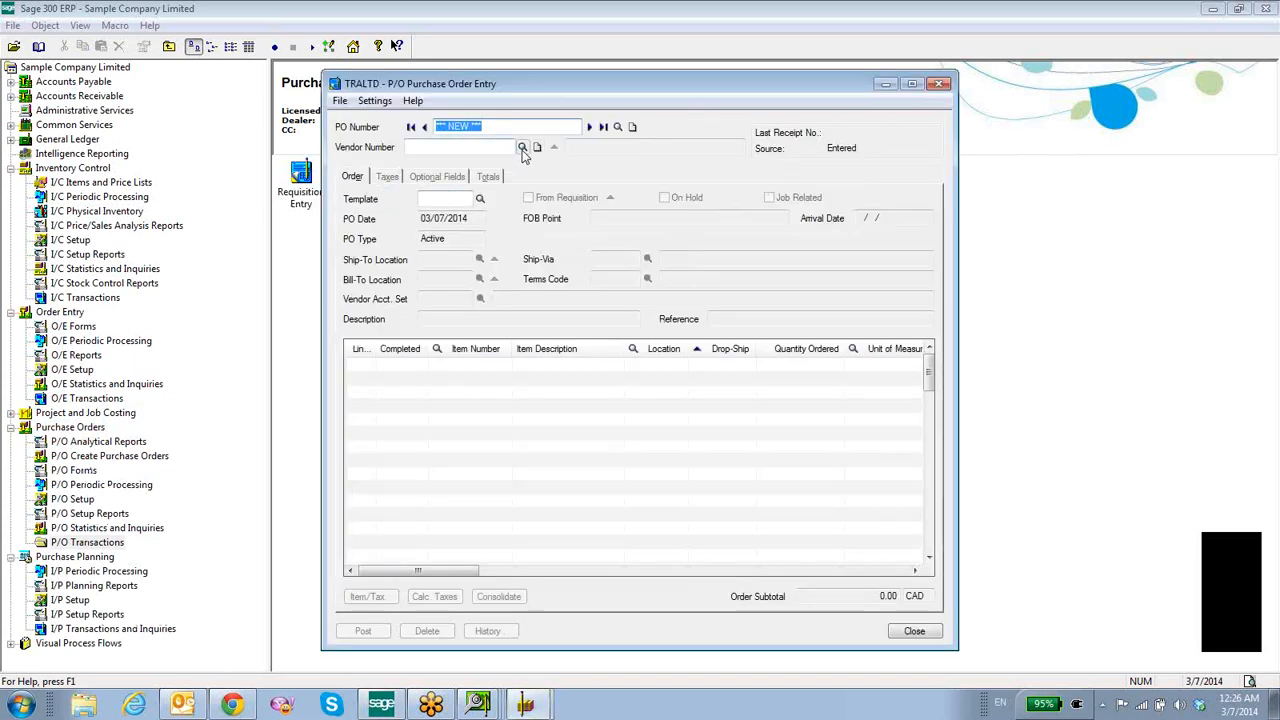
{"action": "left_click", "coordinate": [522, 146]}
{"action": "left_click", "coordinate": [196, 250]}
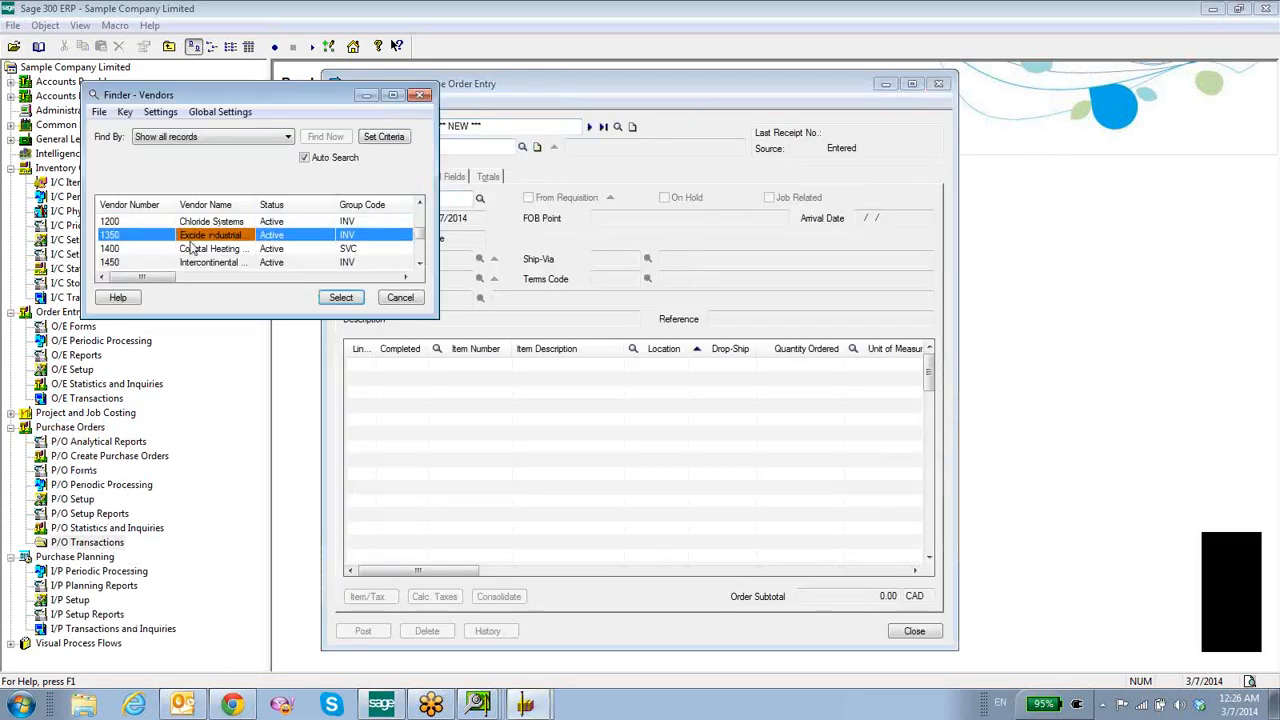
{"action": "left_click", "coordinate": [337, 297]}
Add a purchase order line for 200 units of item A1-103/0 at location NEW with a unit cost of 5.
{"action": "left_click", "coordinate": [442, 372]}
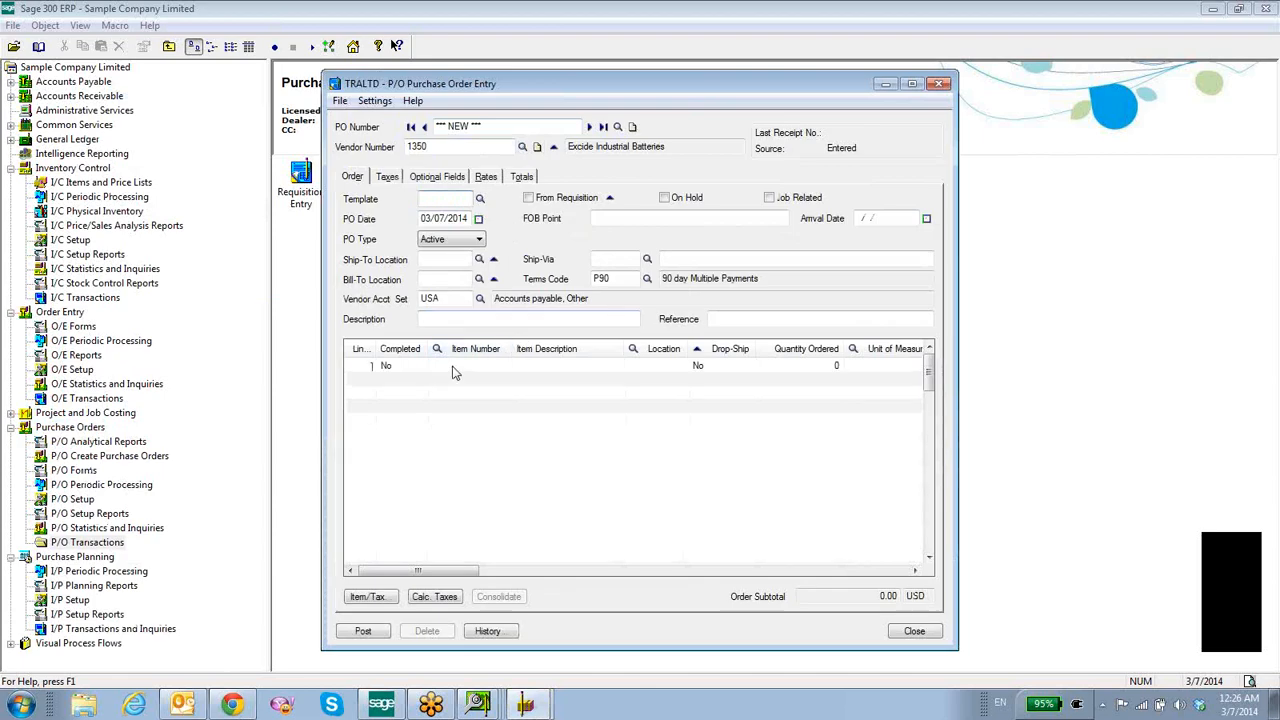
{"action": "left_click", "coordinate": [505, 366]}
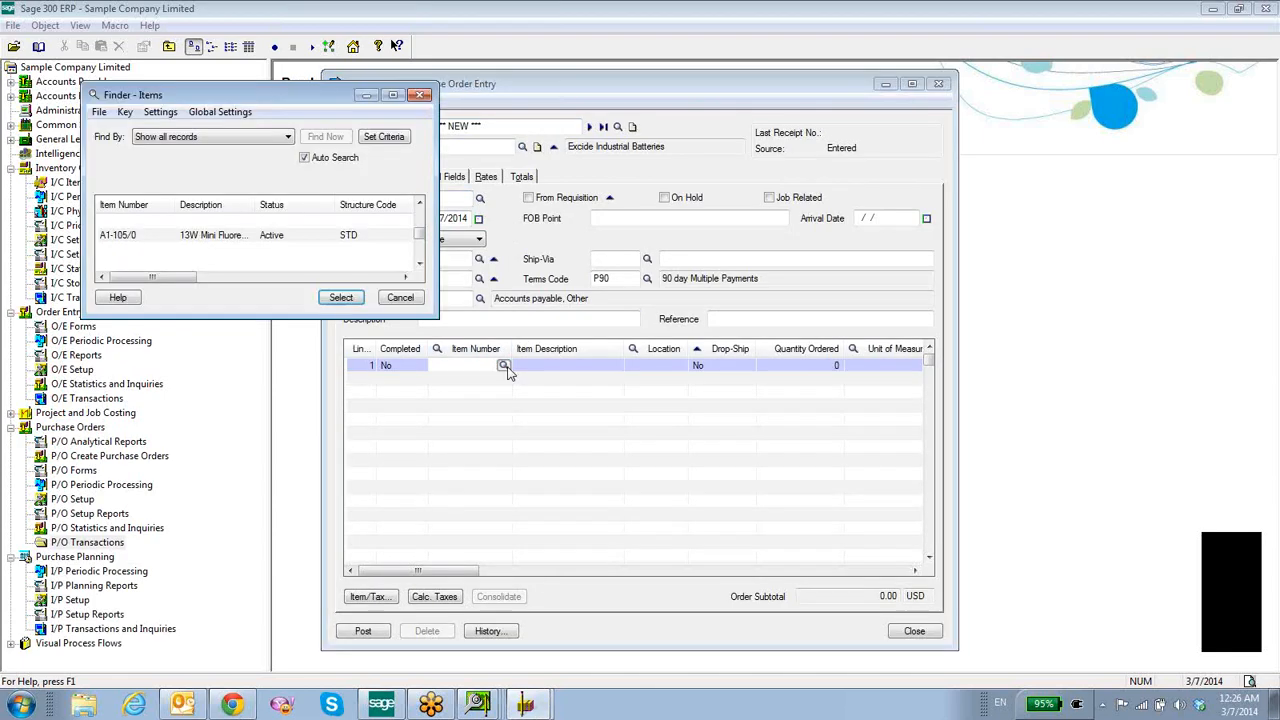
{"action": "double_click", "coordinate": [203, 230]}
{"action": "left_click", "coordinate": [648, 372]}
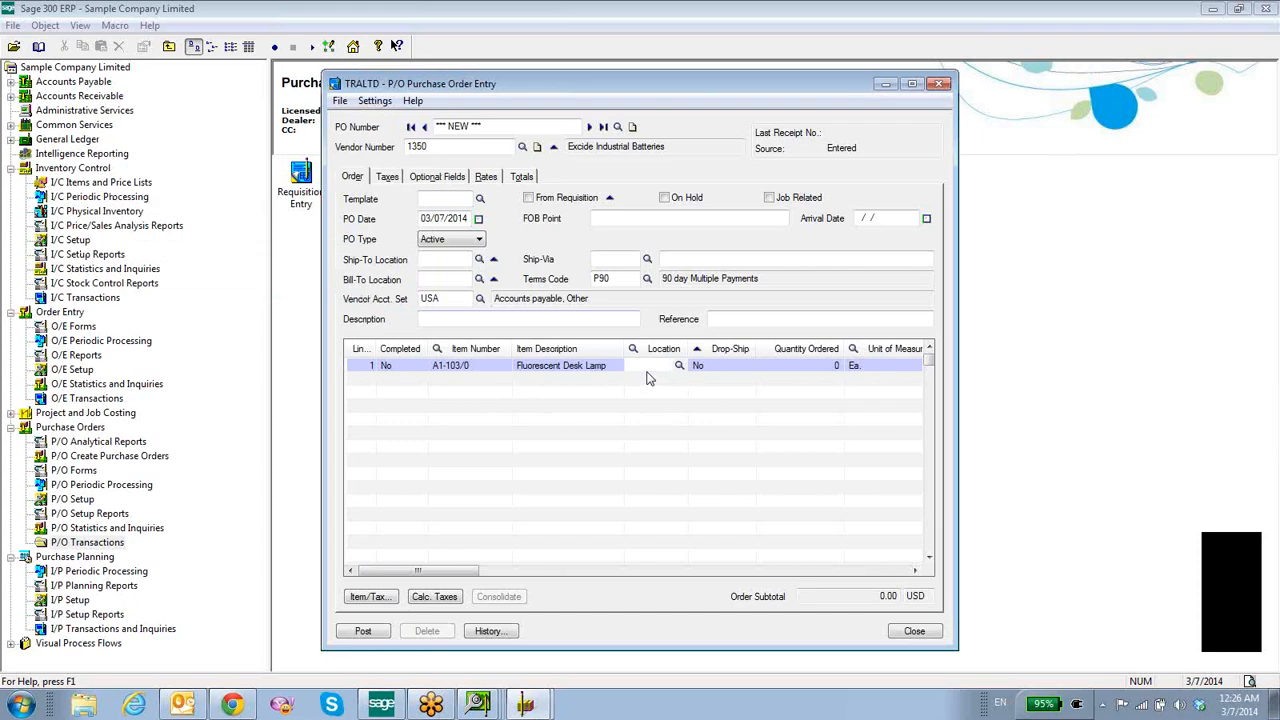
{"action": "key", "text": "Tab"}
{"action": "key", "text": "Tab"}
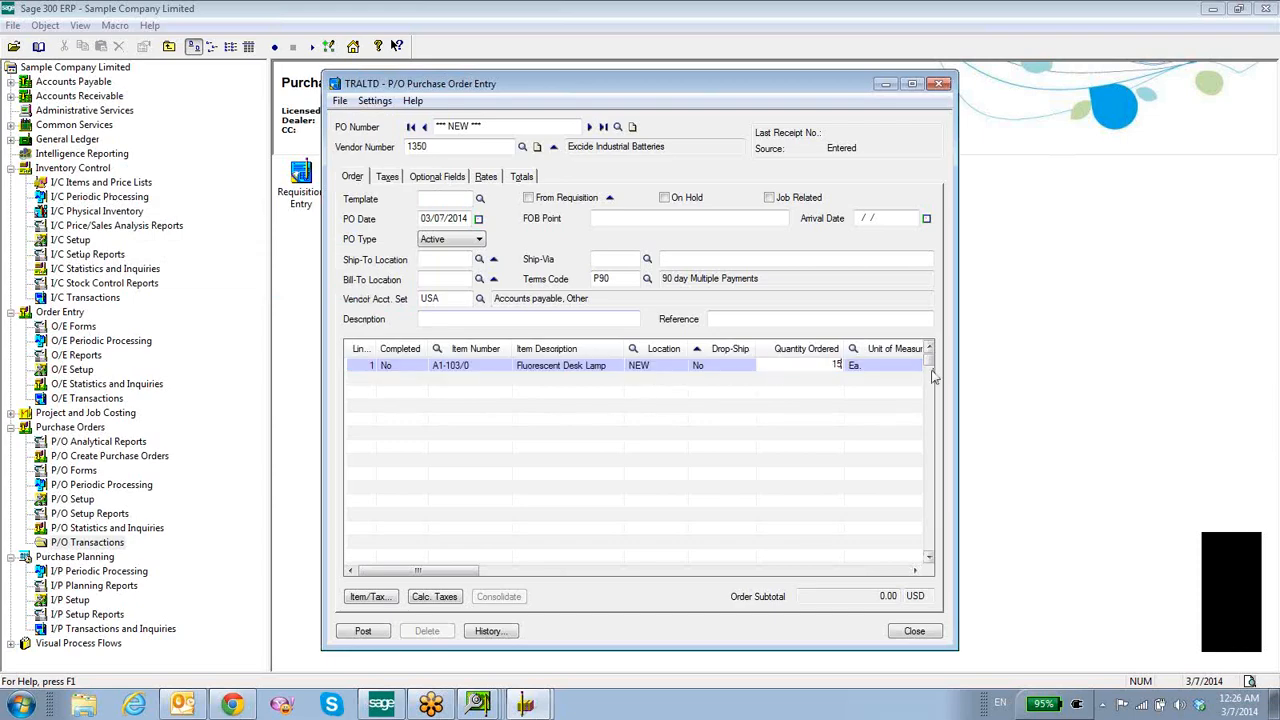
{"action": "type", "text": "1,200"}
{"action": "key", "text": "Tab"}
{"action": "key", "text": "Tab"}
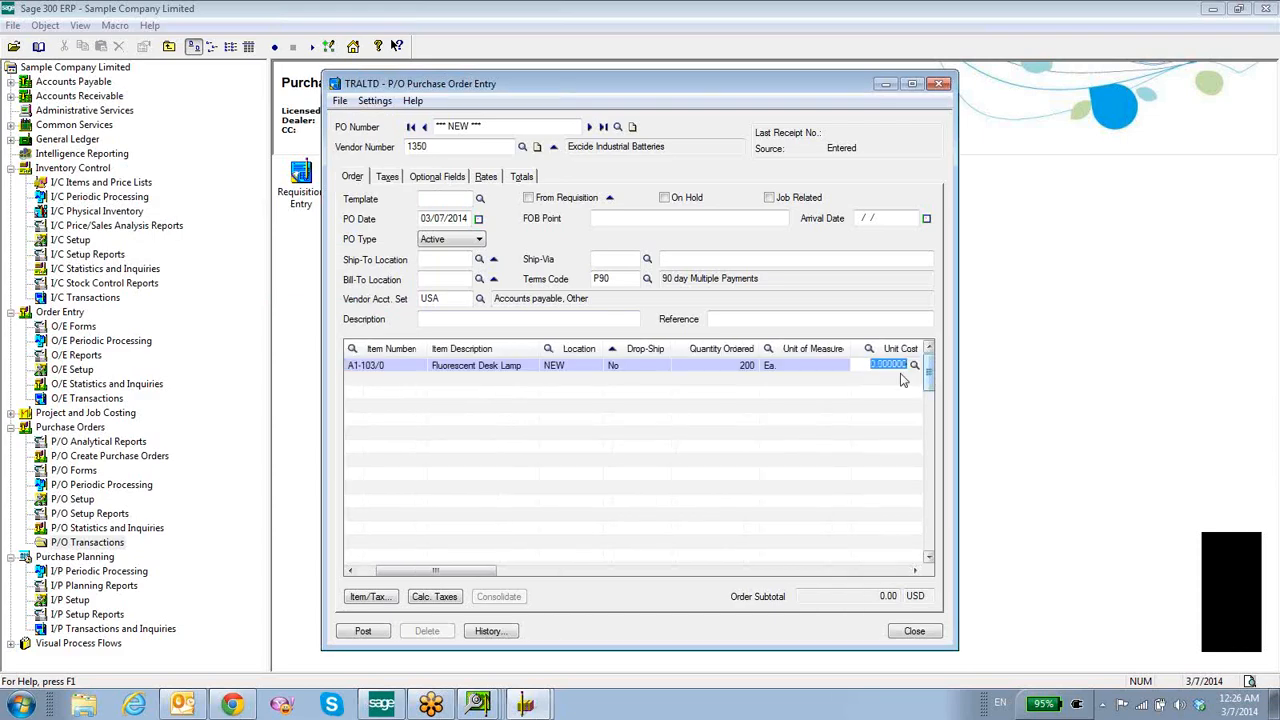
{"action": "type", "text": "5"}
{"action": "key", "text": "Tab"}
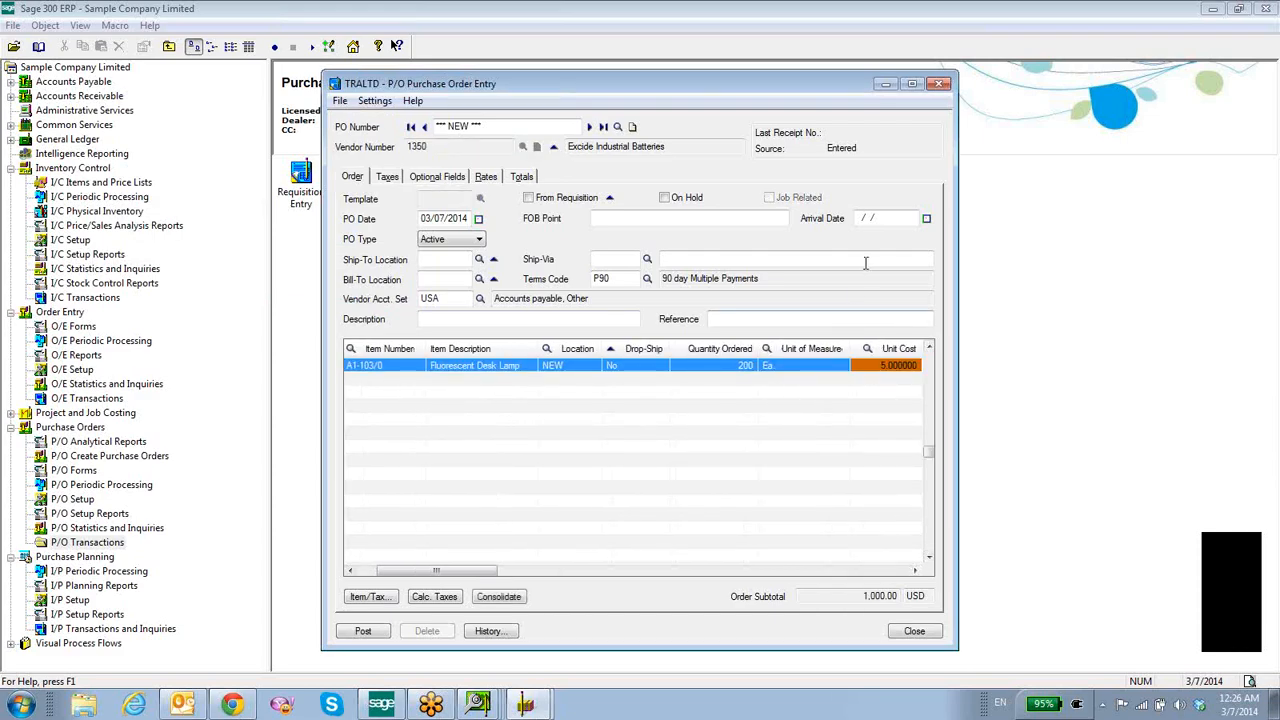
Set the purchase order line's expected arrival date to 03/10/2014 and post the purchase order without printing it.
{"action": "key", "text": "Tab"}
{"action": "key", "text": "Tab"}
{"action": "key", "text": "Tab"}
{"action": "key", "text": "Tab"}
{"action": "key", "text": "Tab"}
{"action": "key", "text": "Tab"}
{"action": "key", "text": "Tab"}
{"action": "key", "text": "Tab"}
{"action": "key", "text": "Tab"}
{"action": "key", "text": "Tab"}
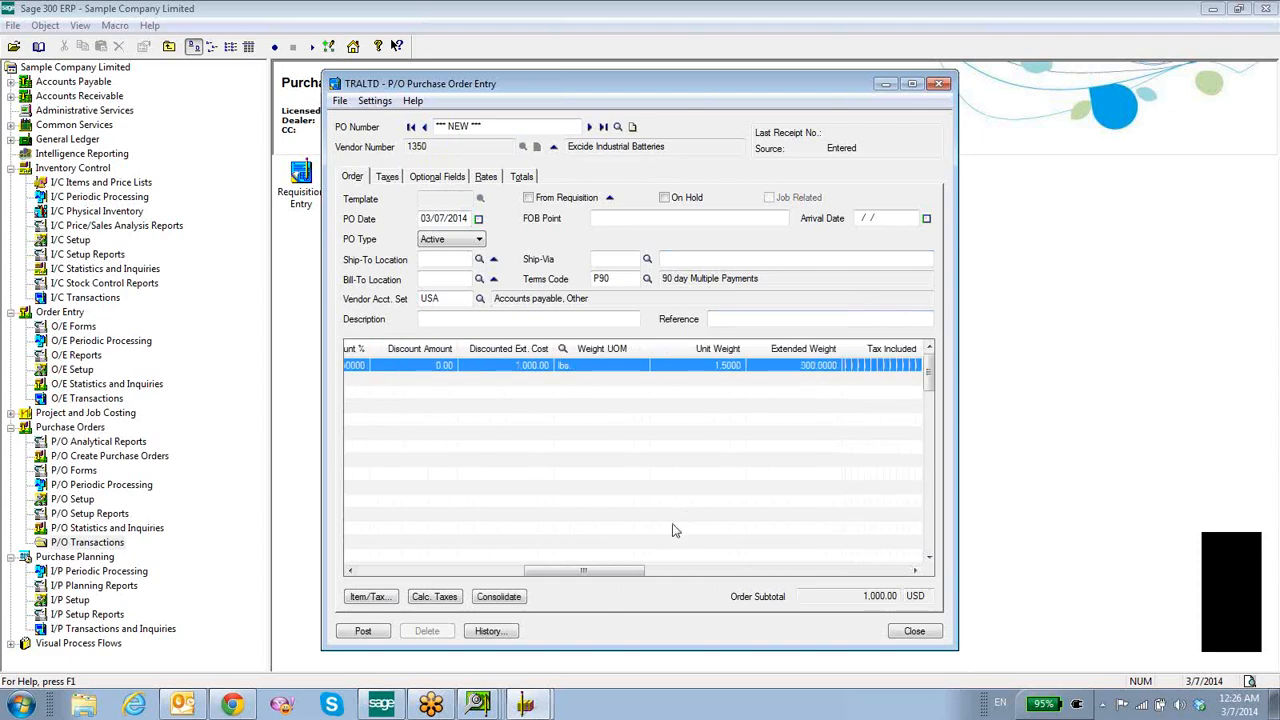
{"action": "left_click", "coordinate": [368, 596]}
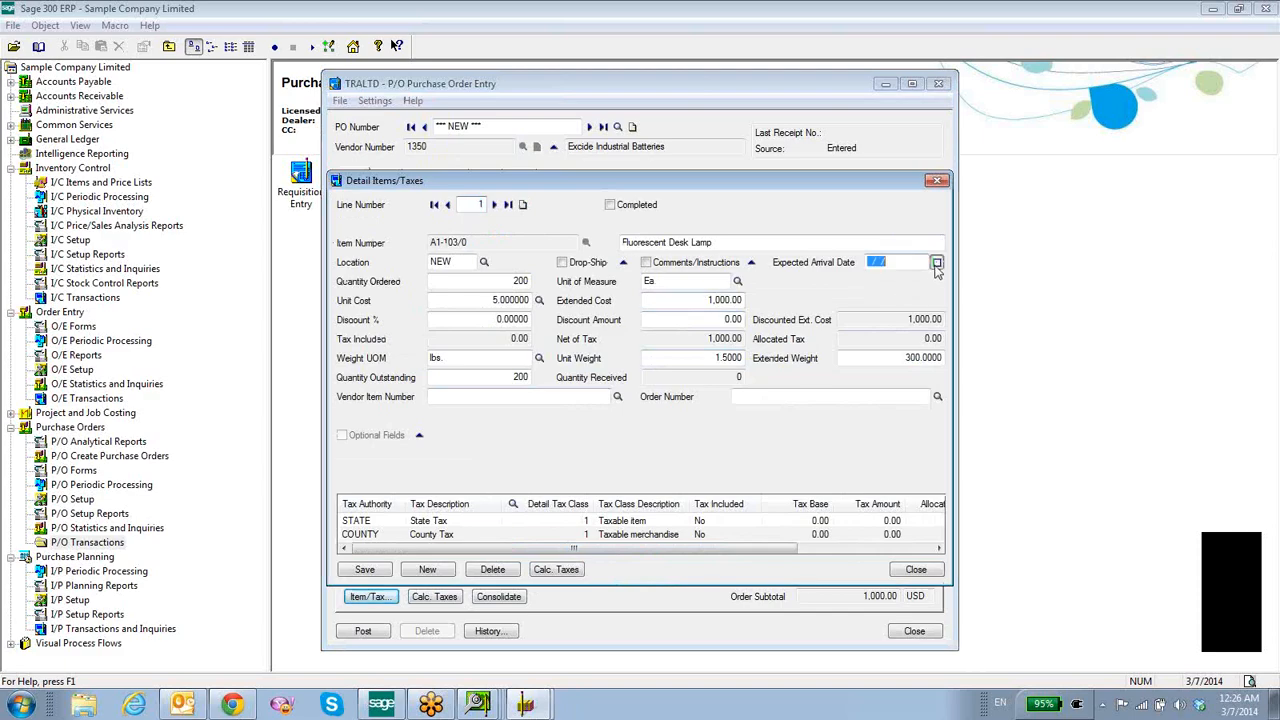
{"action": "left_click", "coordinate": [936, 262]}
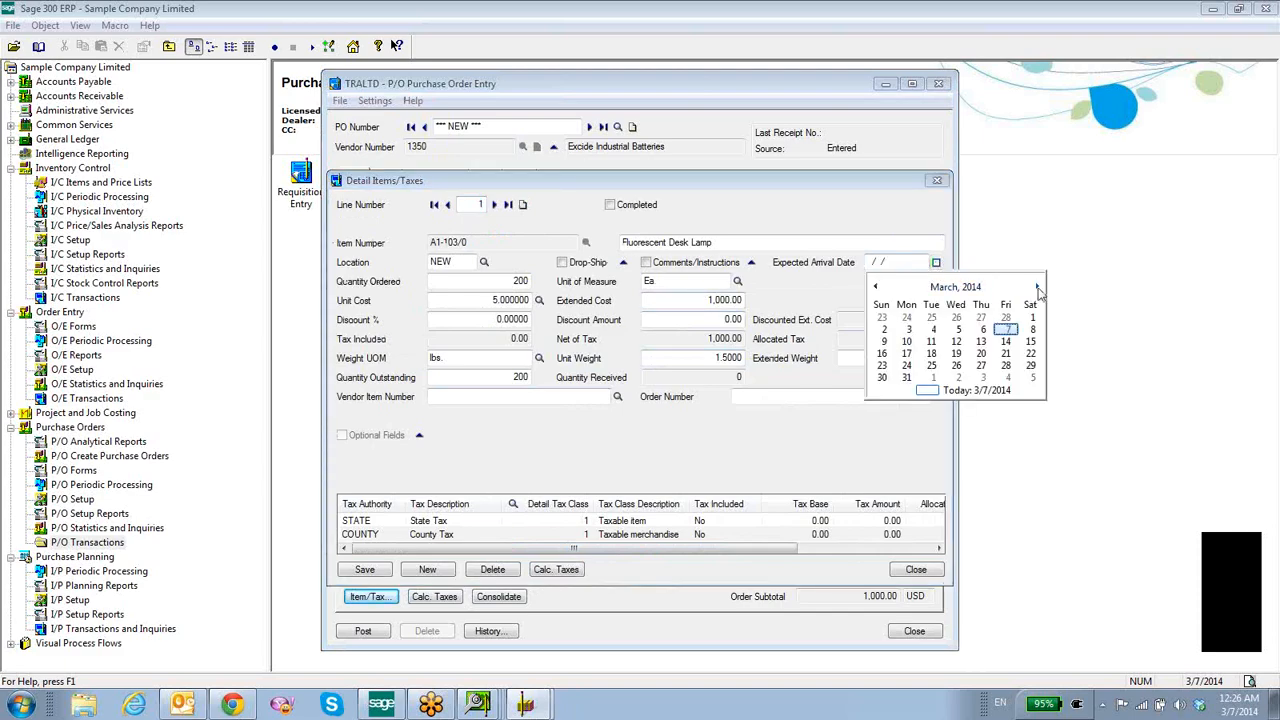
{"action": "left_click", "coordinate": [906, 341]}
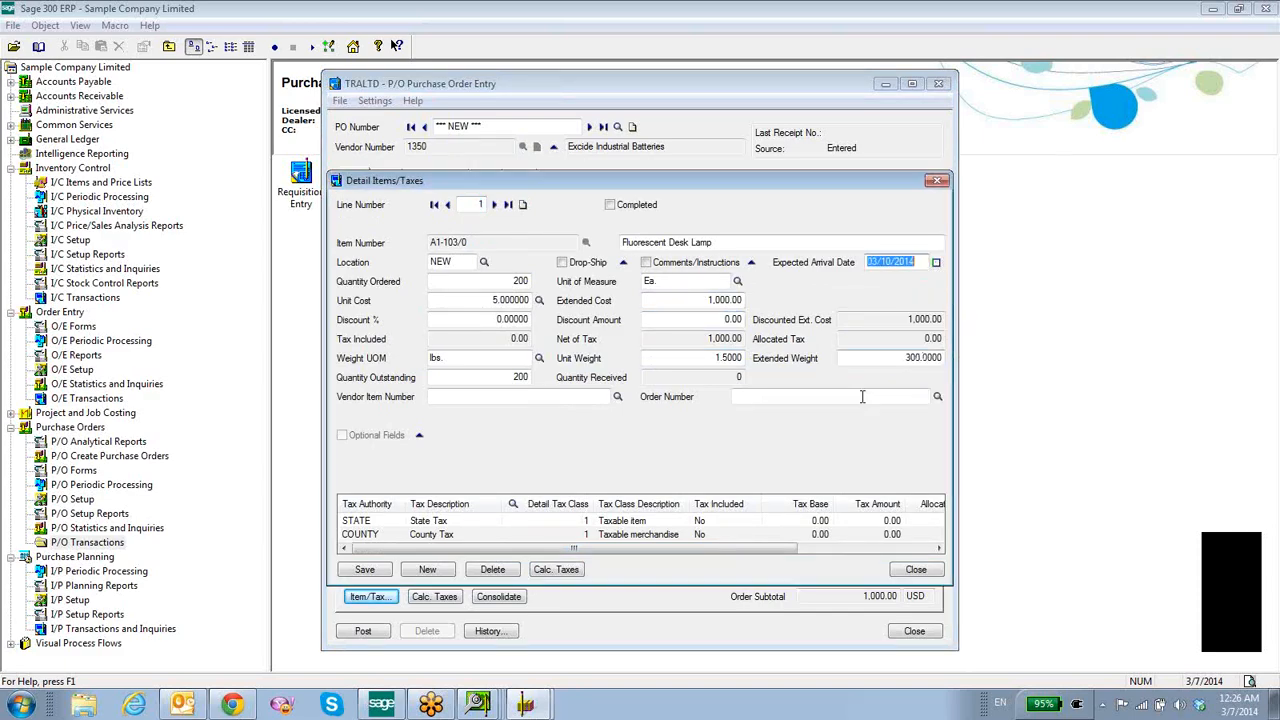
{"action": "left_click", "coordinate": [777, 402]}
{"action": "left_click", "coordinate": [364, 569]}
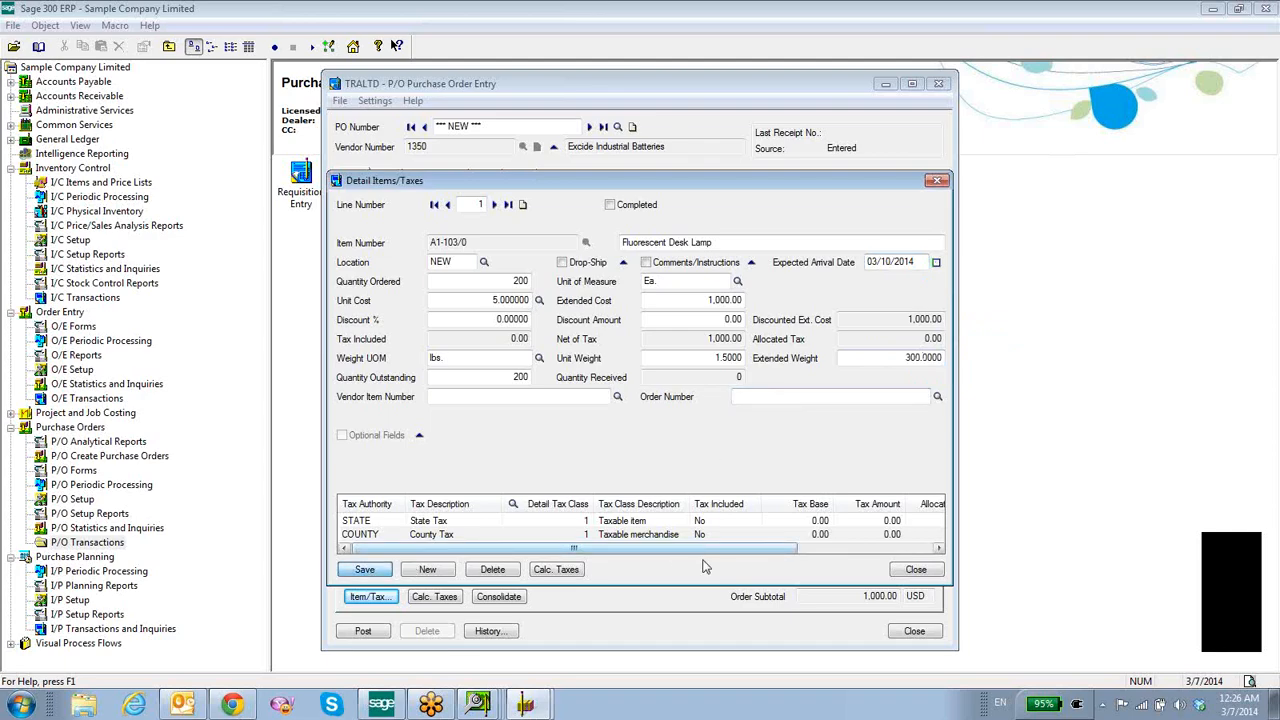
{"action": "left_click", "coordinate": [895, 570]}
{"action": "left_click", "coordinate": [362, 632]}
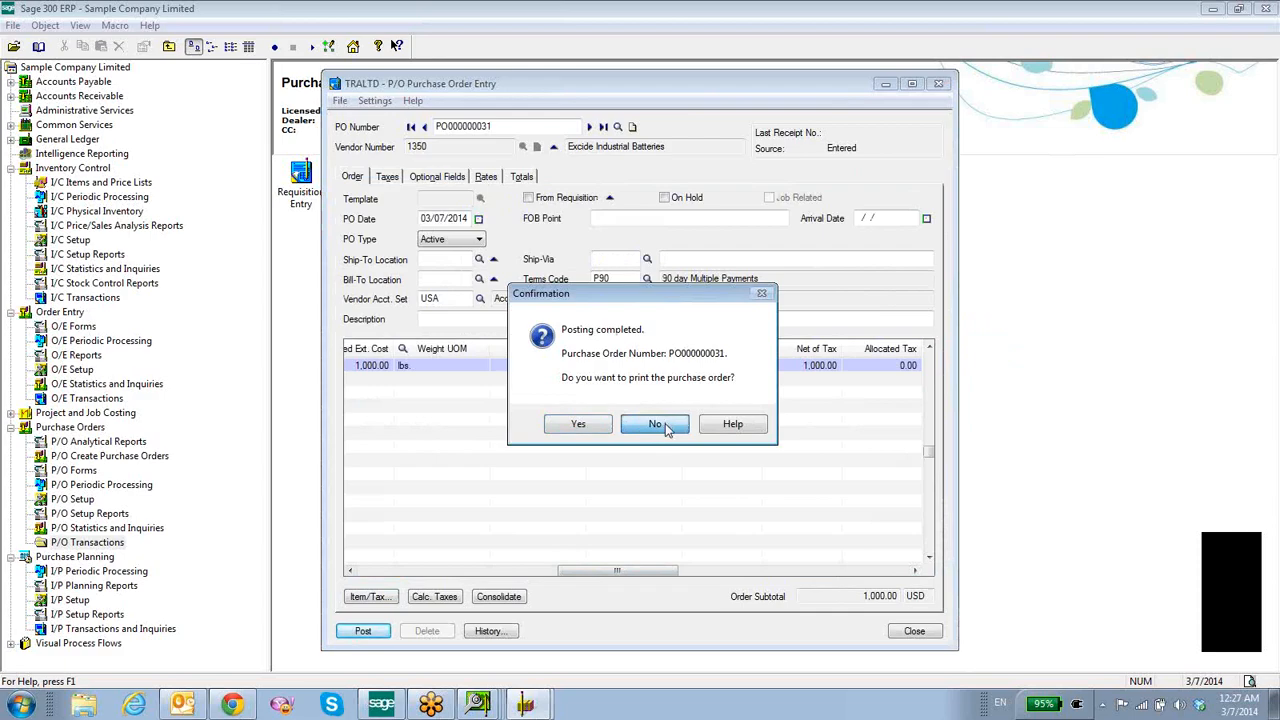
{"action": "left_click", "coordinate": [655, 424]}
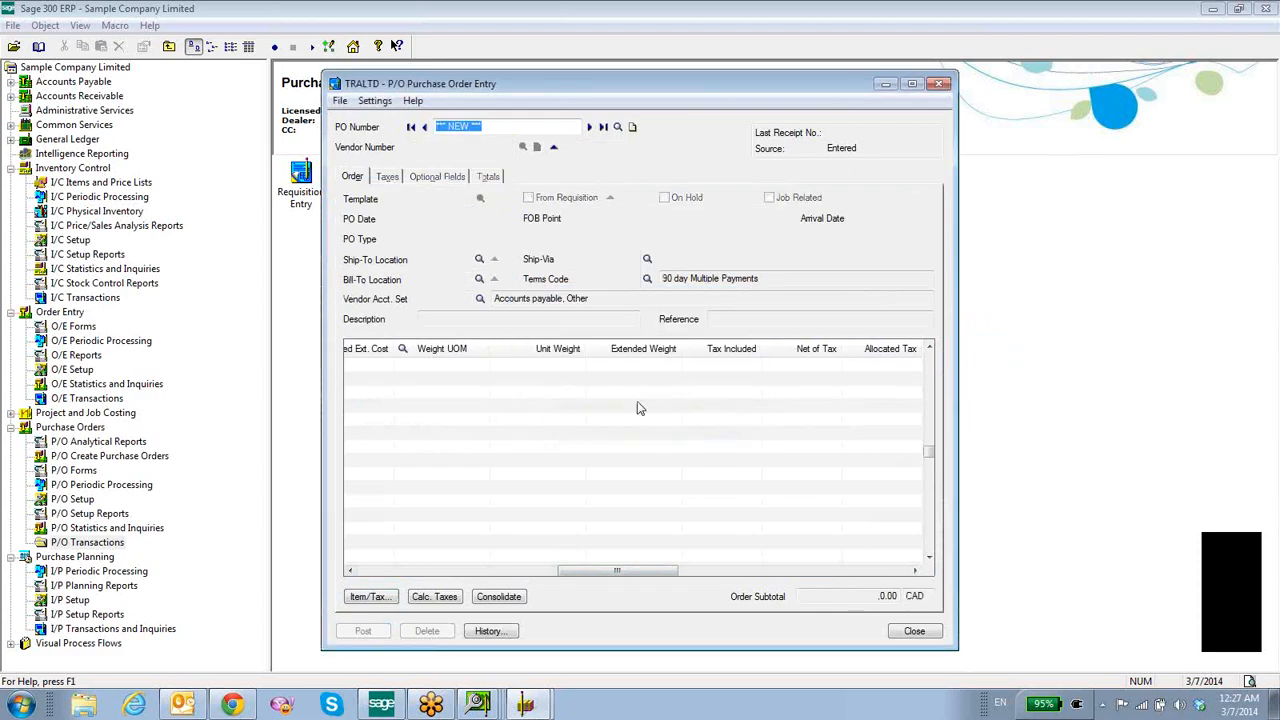
Rerun the purchase planning run for network NEW and close the planning run window.
{"action": "left_click", "coordinate": [95, 558]}
{"action": "double_click", "coordinate": [300, 182]}
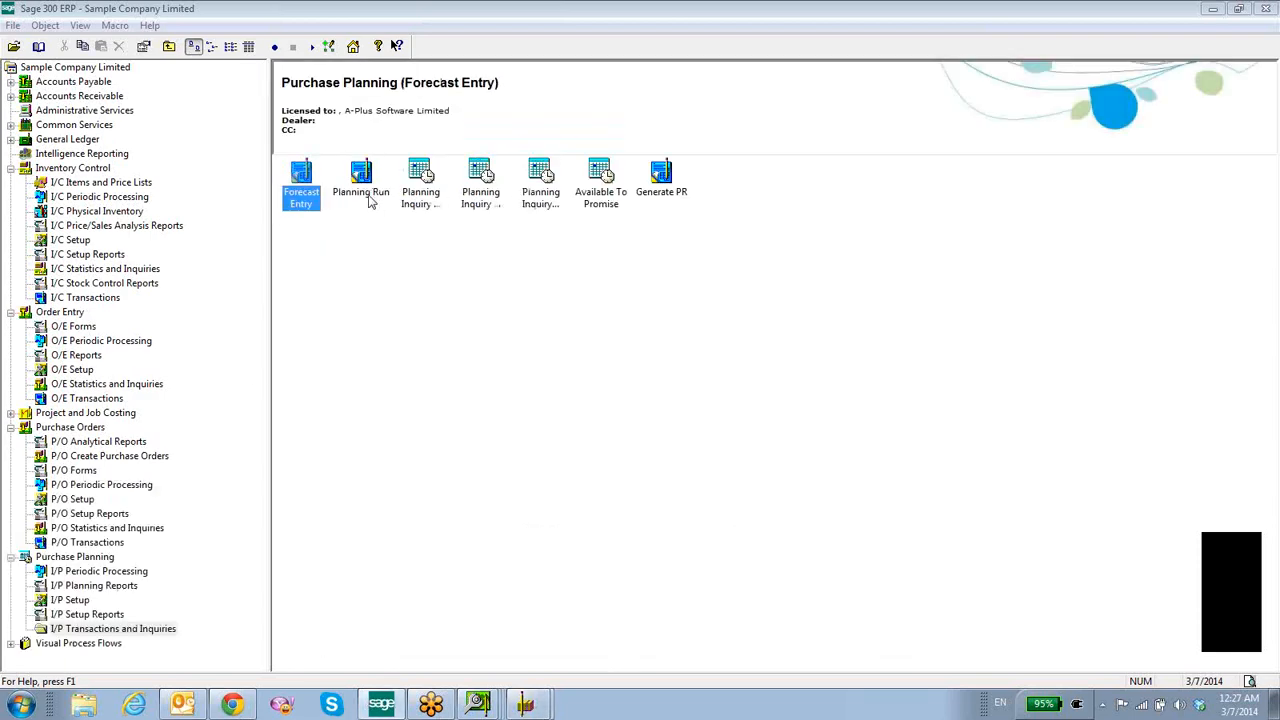
{"action": "double_click", "coordinate": [368, 198]}
{"action": "left_click", "coordinate": [462, 612]}
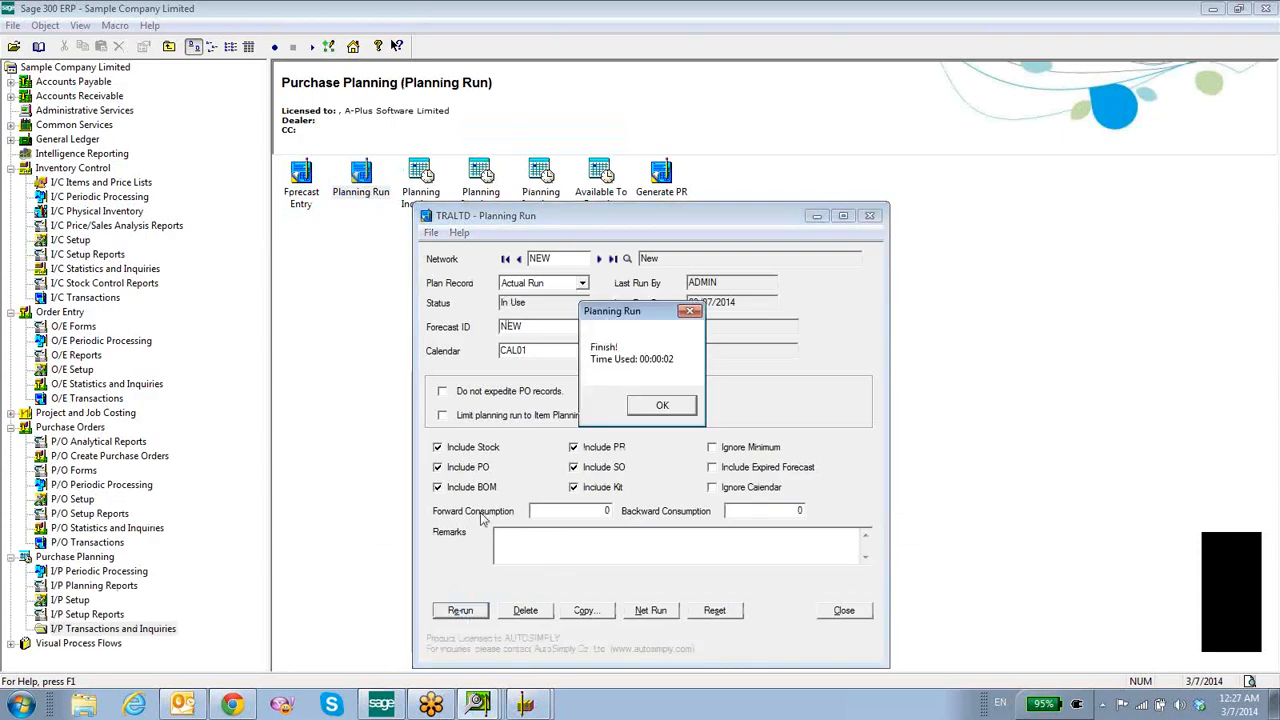
{"action": "left_click", "coordinate": [662, 410]}
{"action": "key", "text": "alt+F4"}
Load the detailed planning inquiry for item A1-103/0 in network NEW and examine its purchase order, sales order and planned order lines.
{"action": "double_click", "coordinate": [540, 180]}
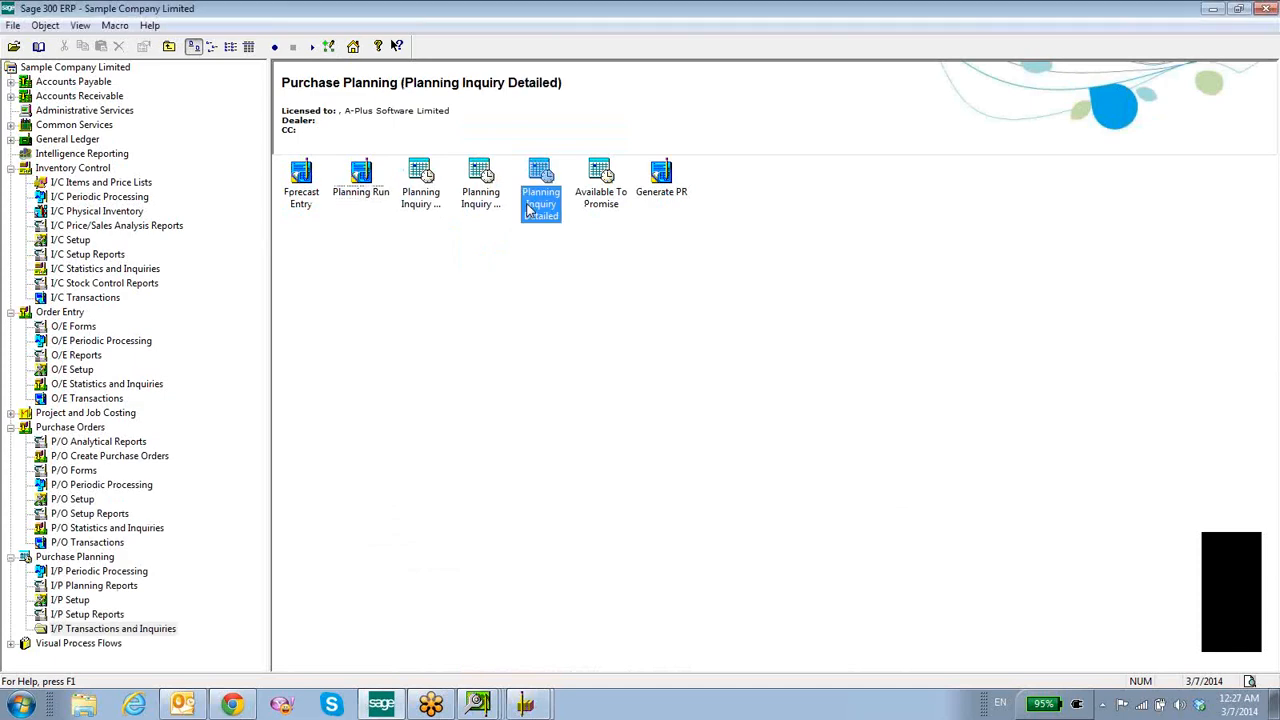
{"action": "left_click", "coordinate": [924, 245]}
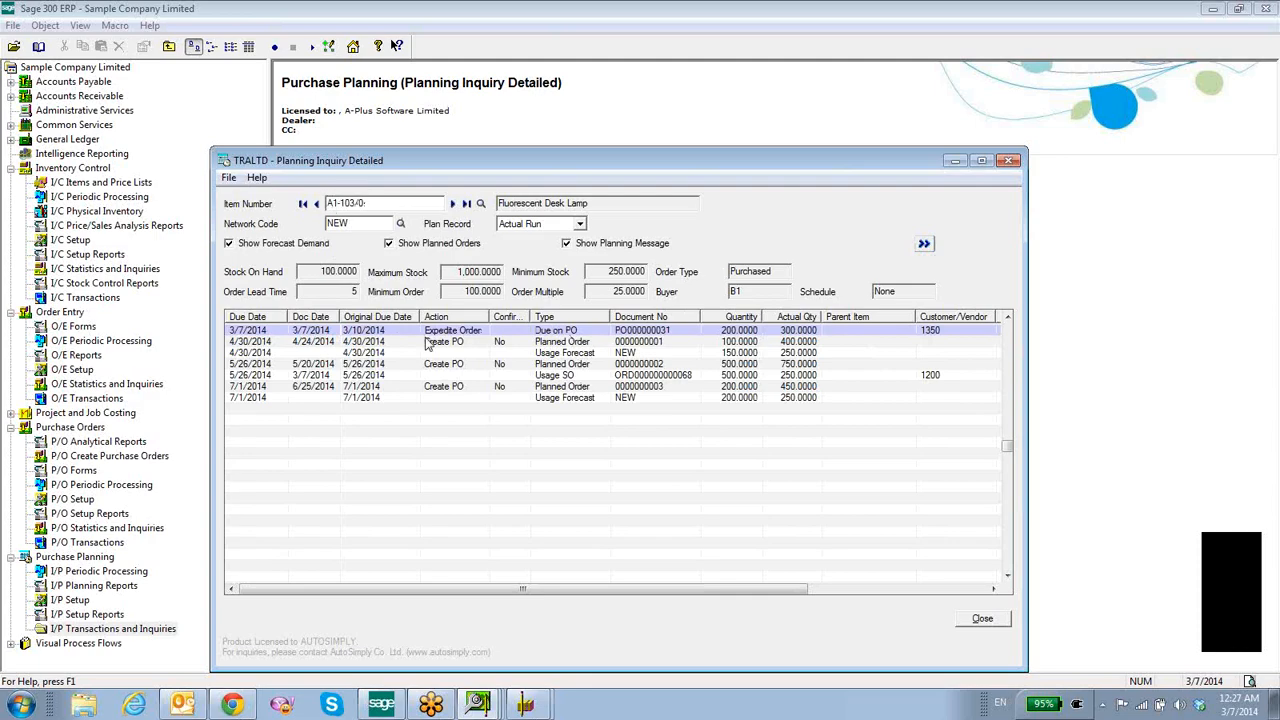
{"action": "left_click", "coordinate": [608, 333]}
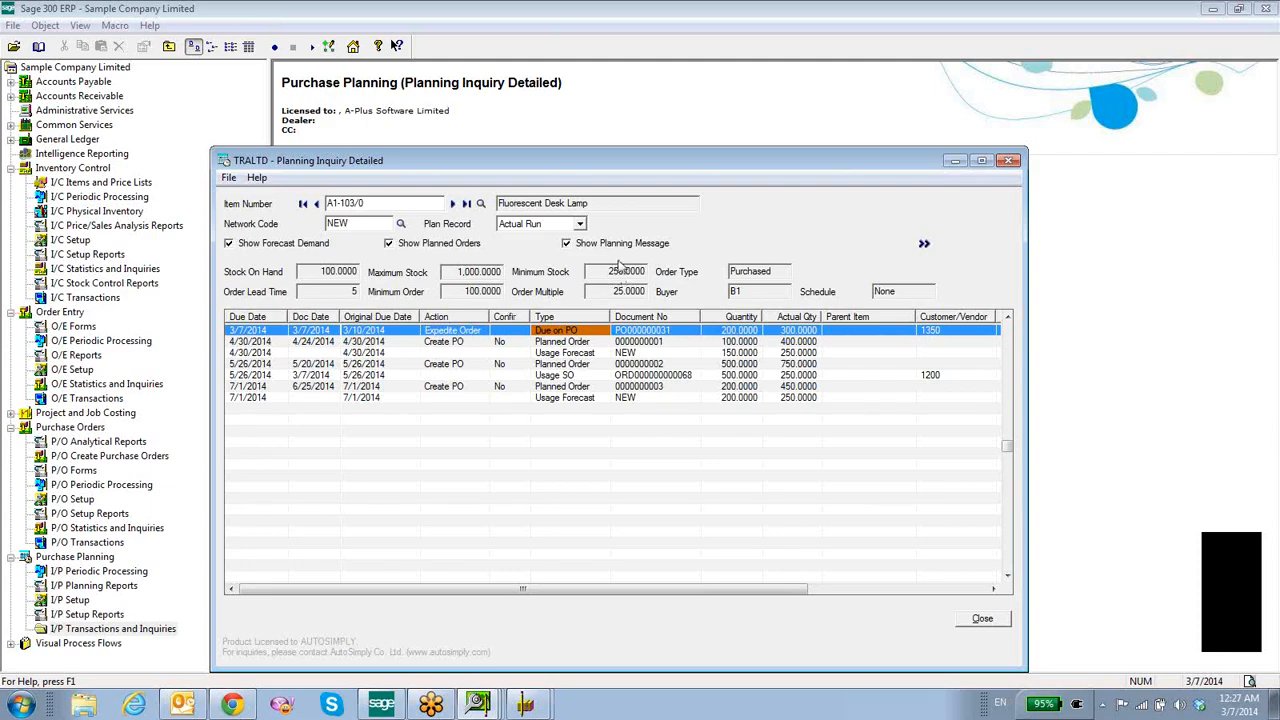
{"action": "left_click", "coordinate": [561, 376]}
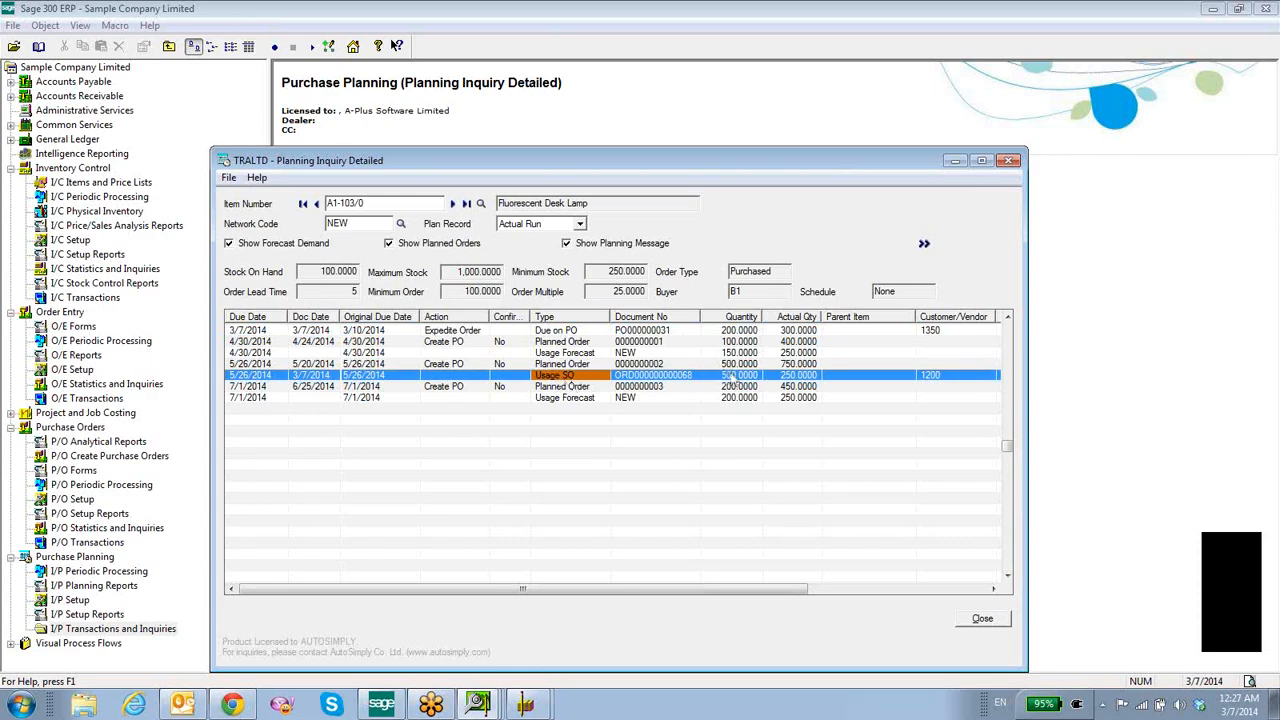
{"action": "left_click", "coordinate": [575, 365]}
{"action": "left_click", "coordinate": [570, 386]}
{"action": "left_click", "coordinate": [558, 343]}
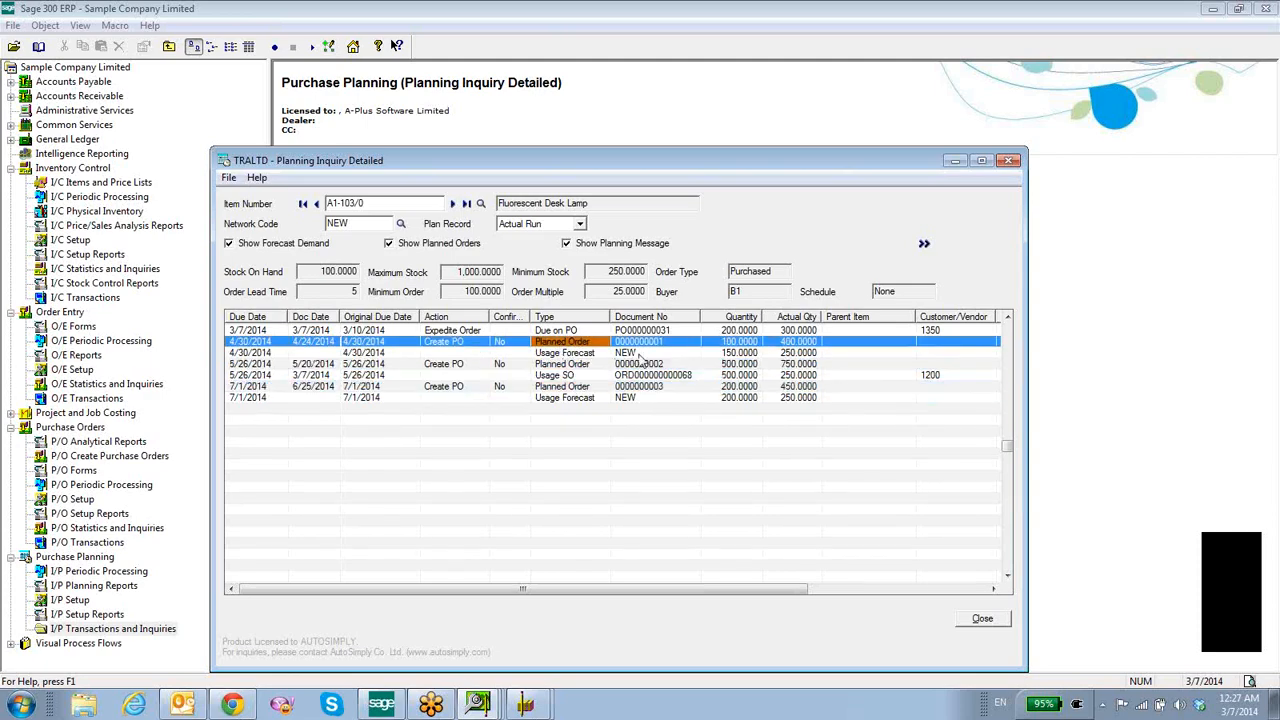
Examine the 5/26/2014 planned order and the 7/1/2014 usage forecast line for item A1-103/0 in the planning inquiry.
{"action": "left_click", "coordinate": [635, 364]}
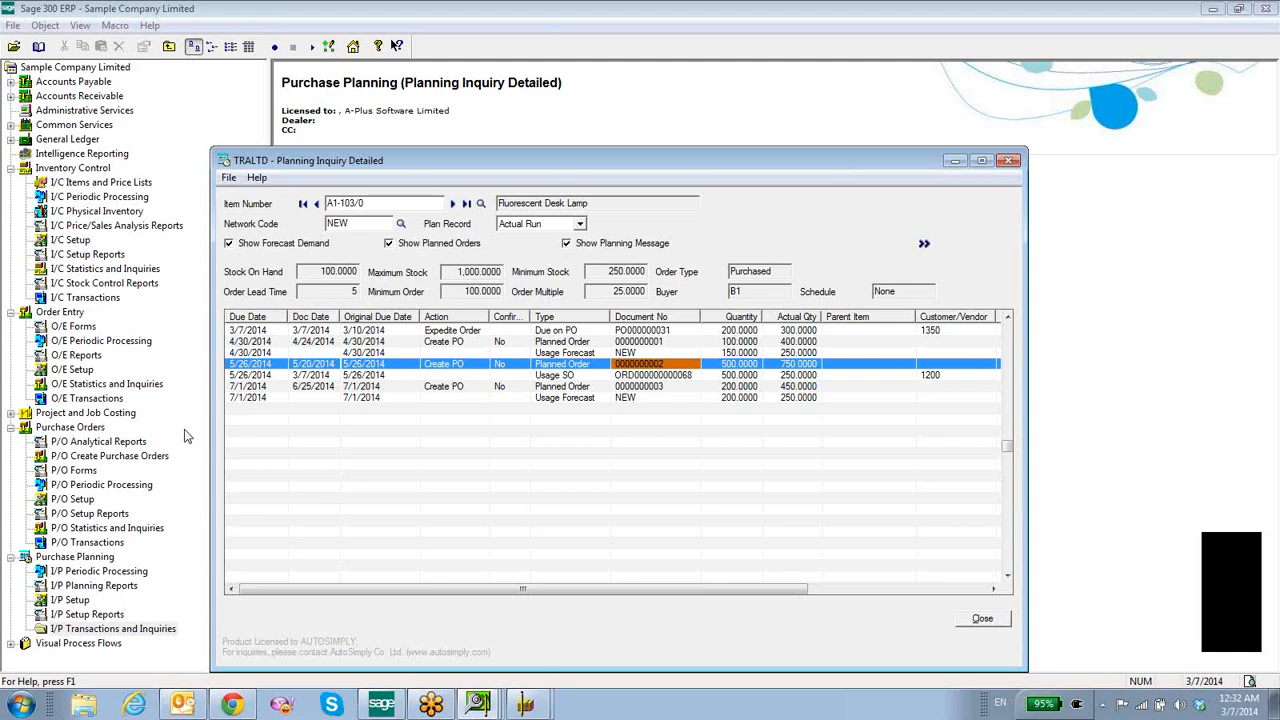
{"action": "left_click_drag", "start_coordinate": [377, 205], "coordinate": [268, 203]}
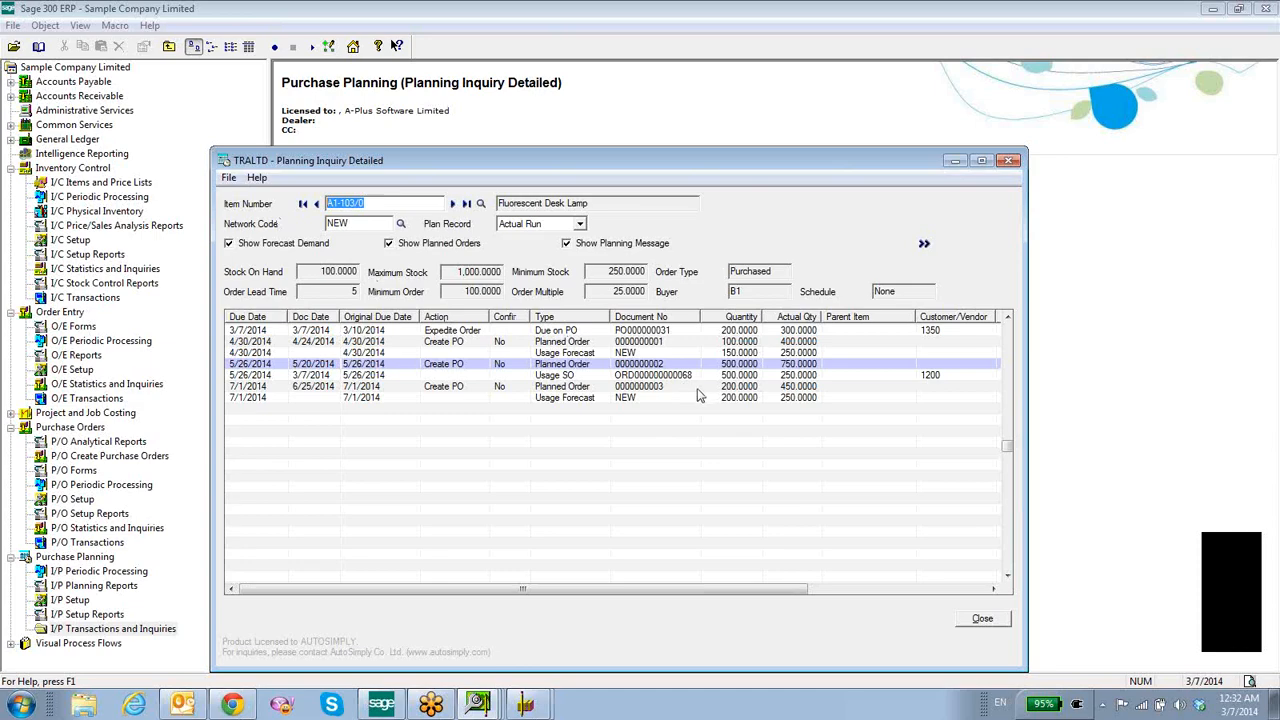
{"action": "left_click", "coordinate": [797, 398]}
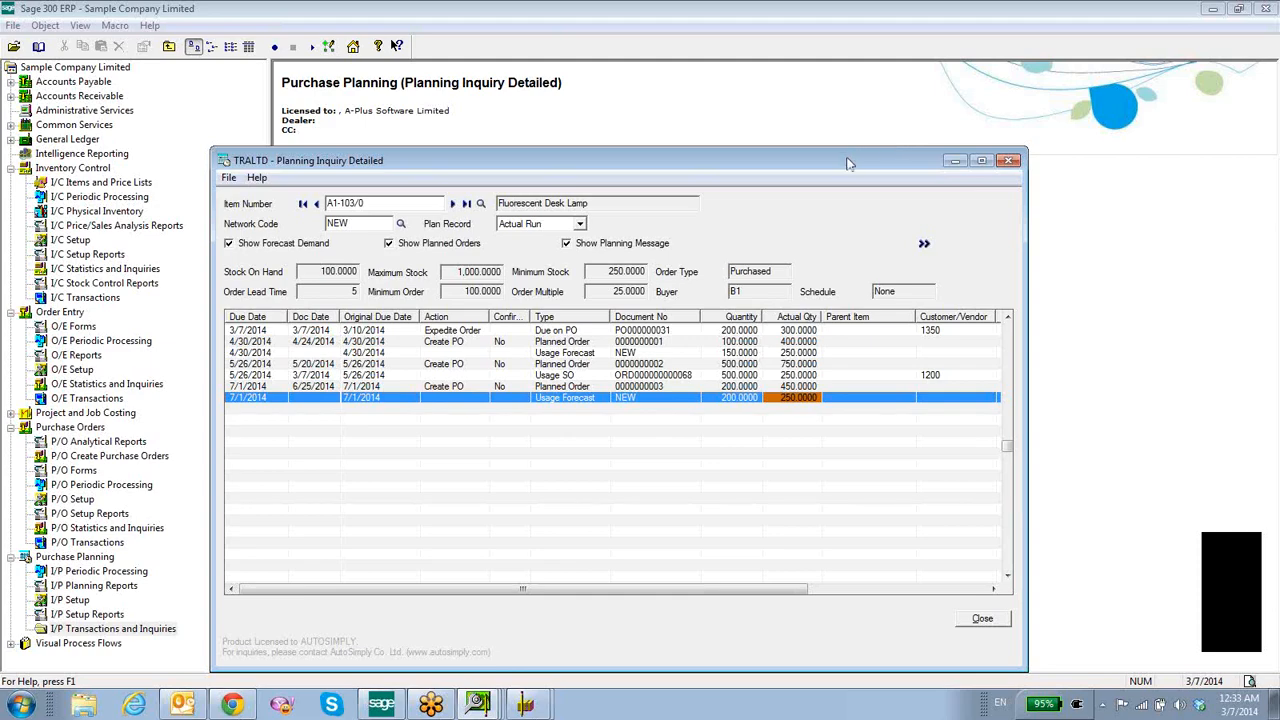
{"action": "left_click_drag", "start_coordinate": [851, 164], "coordinate": [863, 145]}
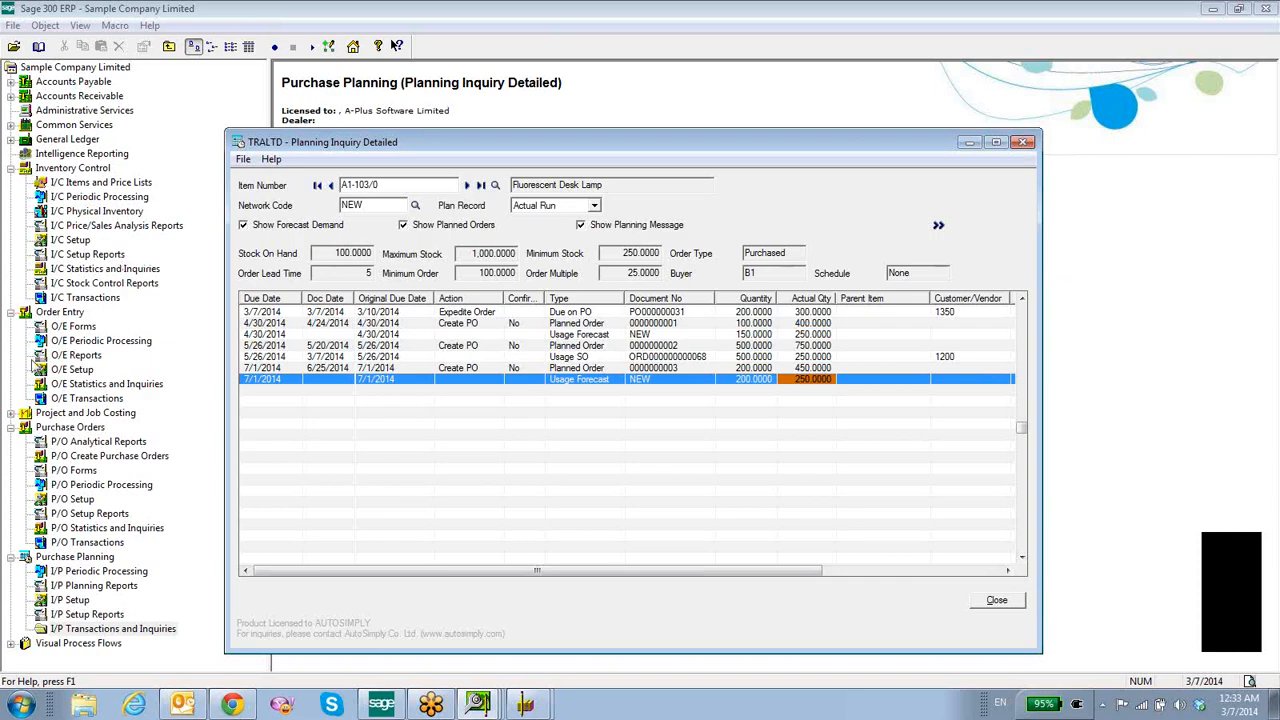
Open the Inventory Control Bills of Material window from the items and price lists group.
{"action": "left_click", "coordinate": [72, 427]}
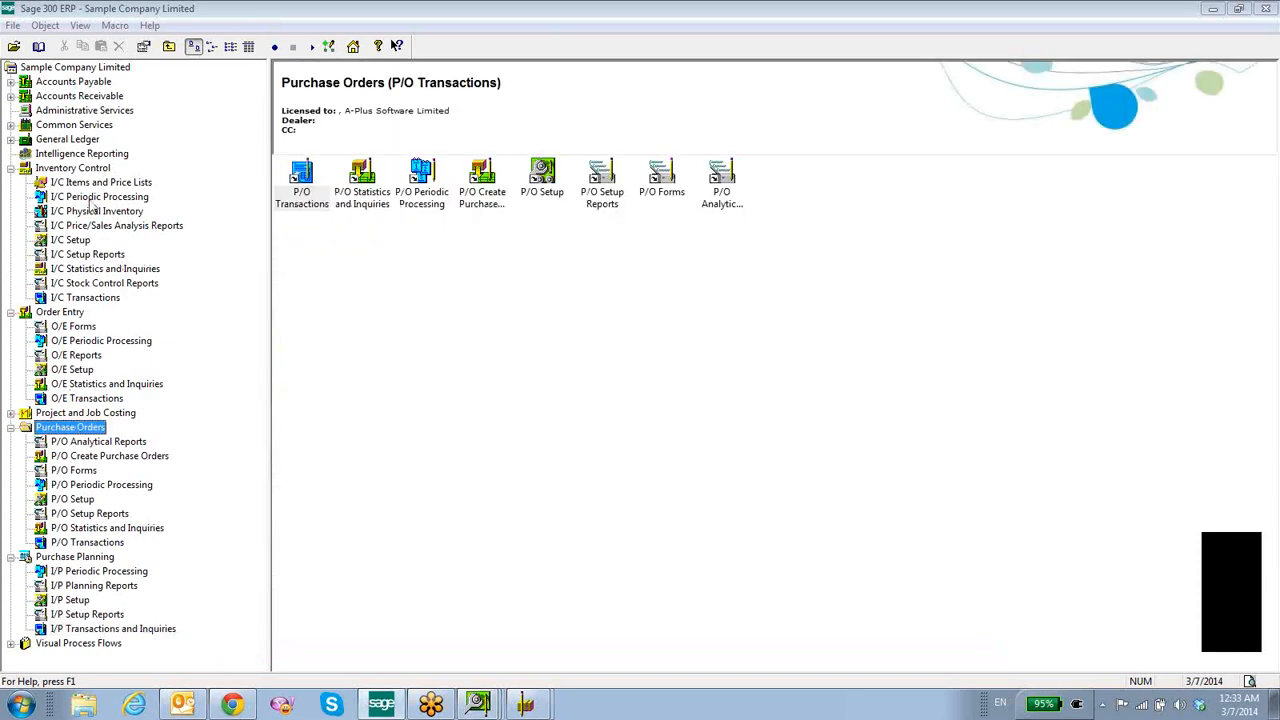
{"action": "left_click", "coordinate": [74, 169]}
{"action": "double_click", "coordinate": [549, 172]}
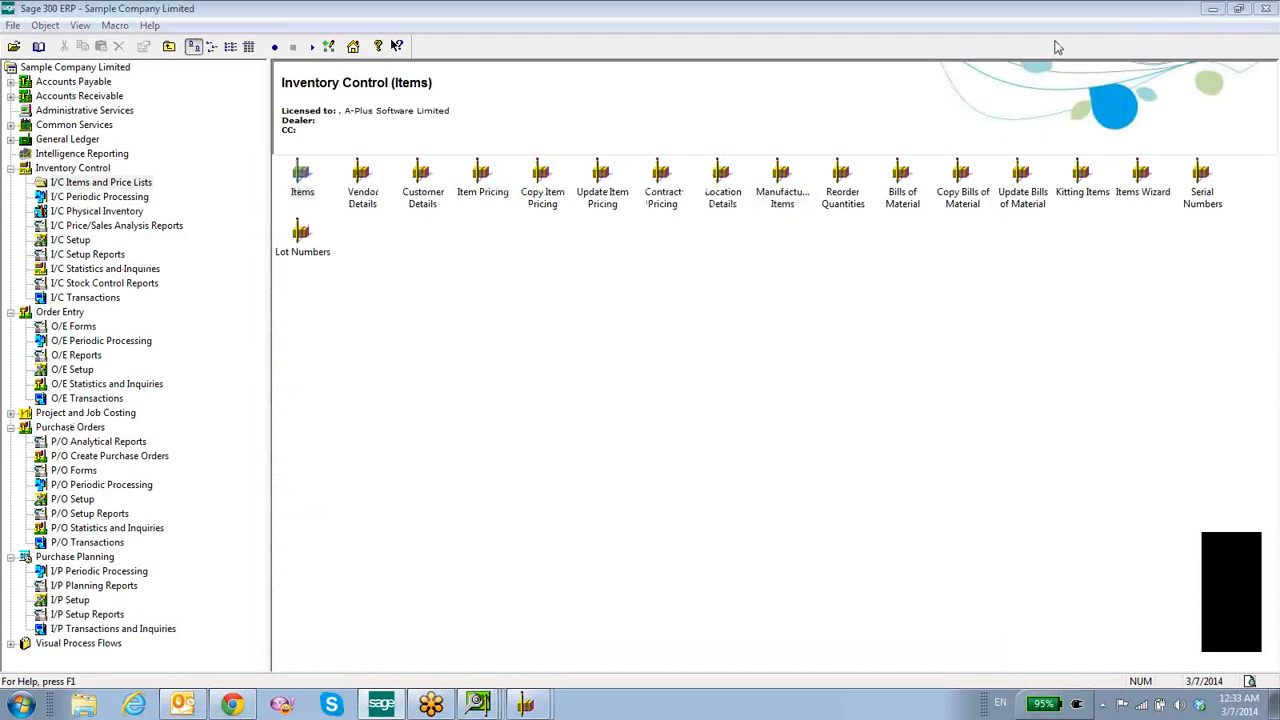
{"action": "double_click", "coordinate": [900, 196]}
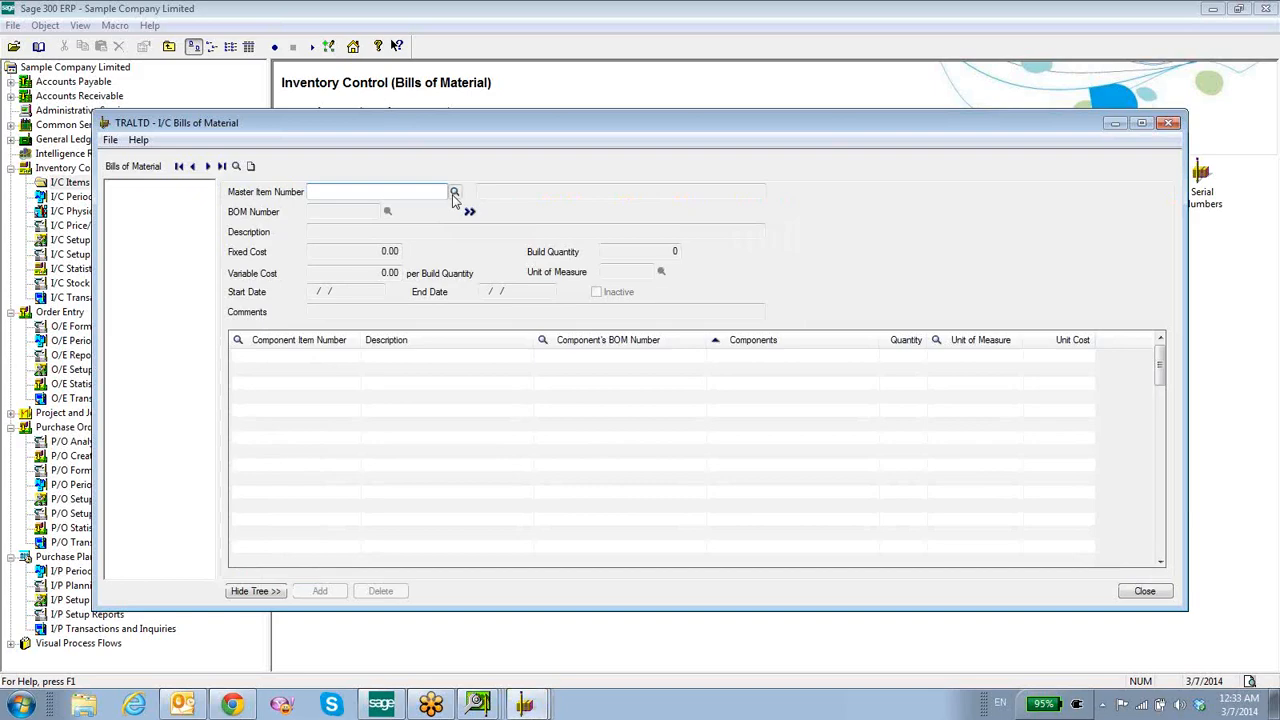
Load BOM number 1 of master item F3(HUNTS-2500)T to view its components.
{"action": "left_click", "coordinate": [454, 192]}
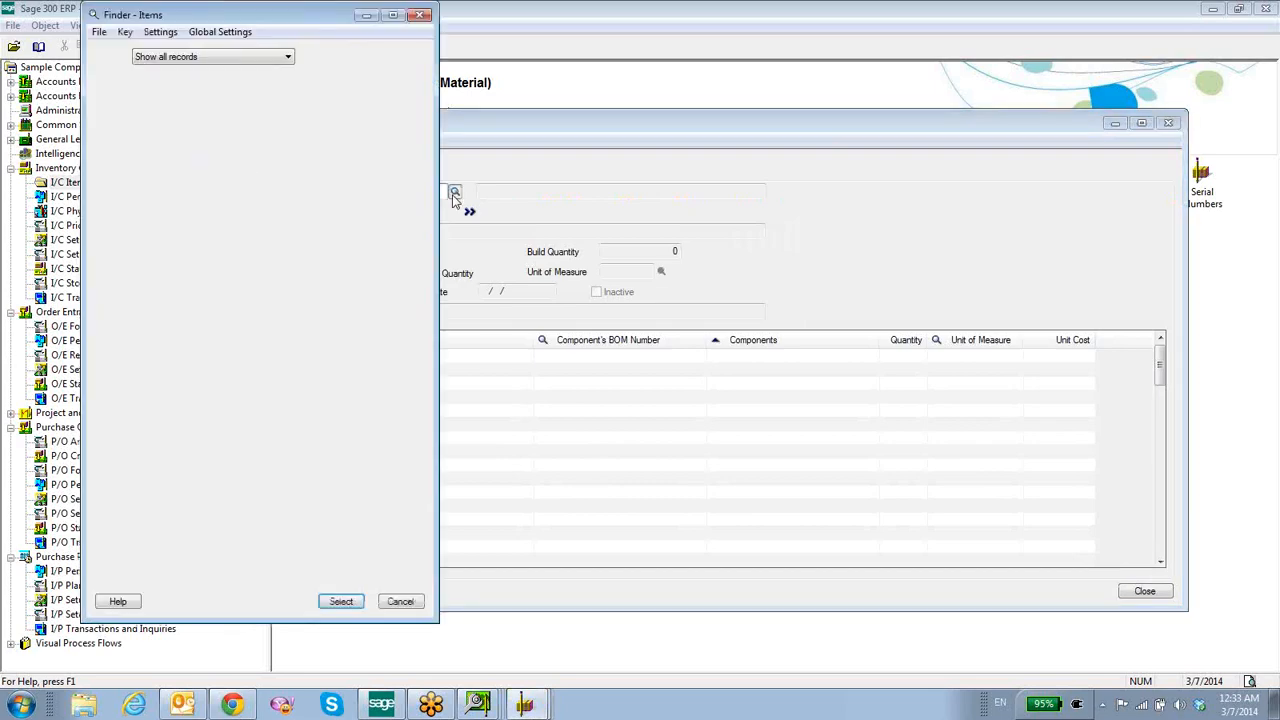
{"action": "key", "text": "Down"}
{"action": "key", "text": "Down"}
{"action": "key", "text": "Down"}
{"action": "key", "text": "Down"}
{"action": "left_click_drag", "start_coordinate": [420, 366], "coordinate": [416, 568]}
{"action": "double_click", "coordinate": [205, 460]}
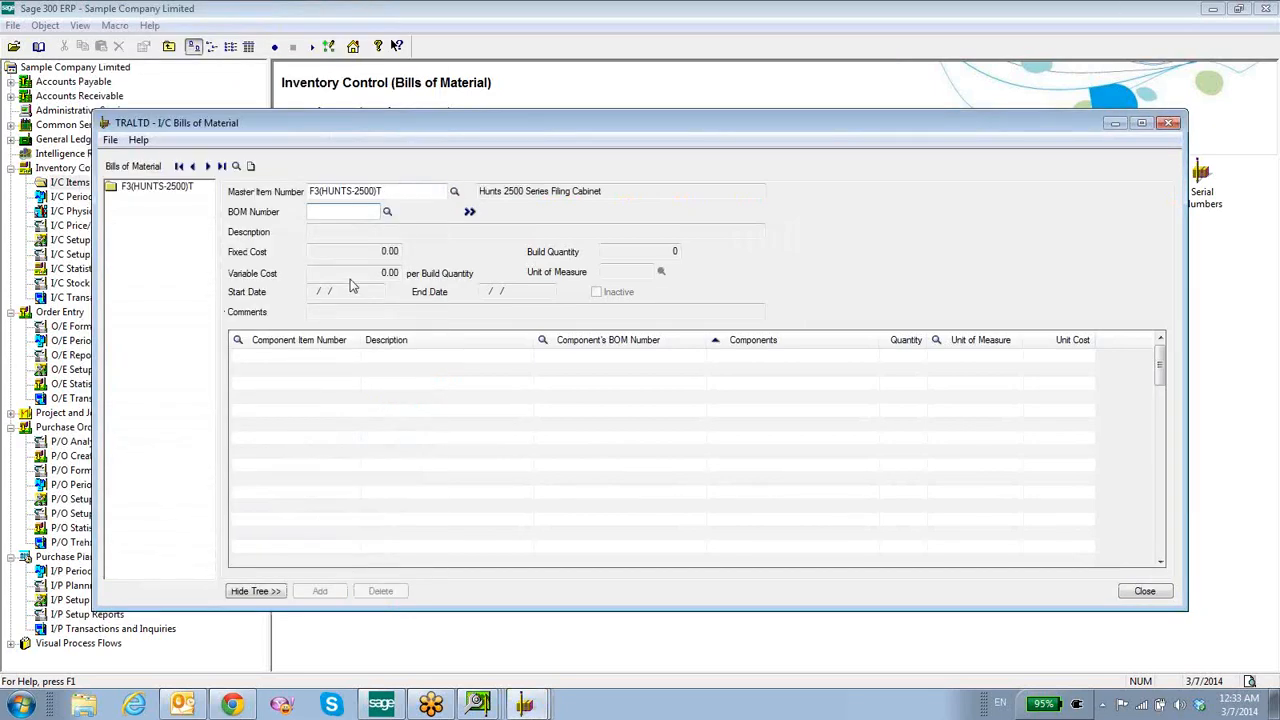
{"action": "left_click", "coordinate": [388, 212]}
{"action": "double_click", "coordinate": [215, 228]}
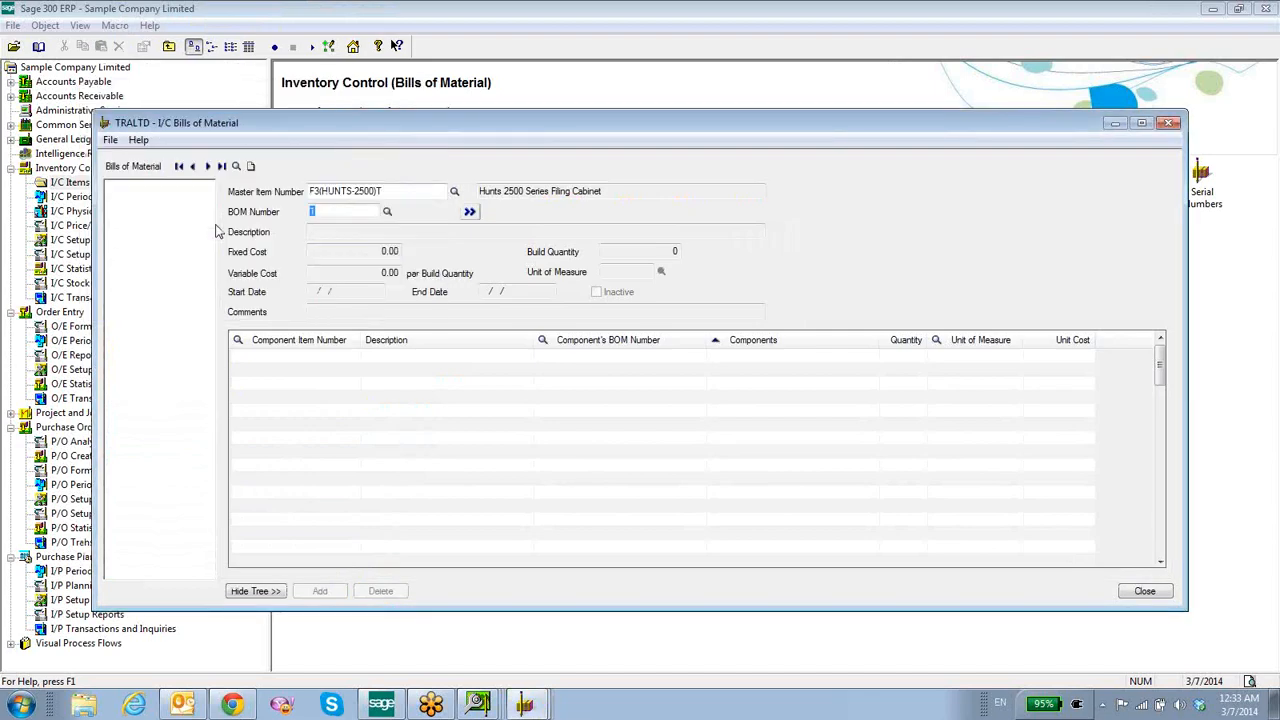
{"action": "left_click", "coordinate": [470, 212]}
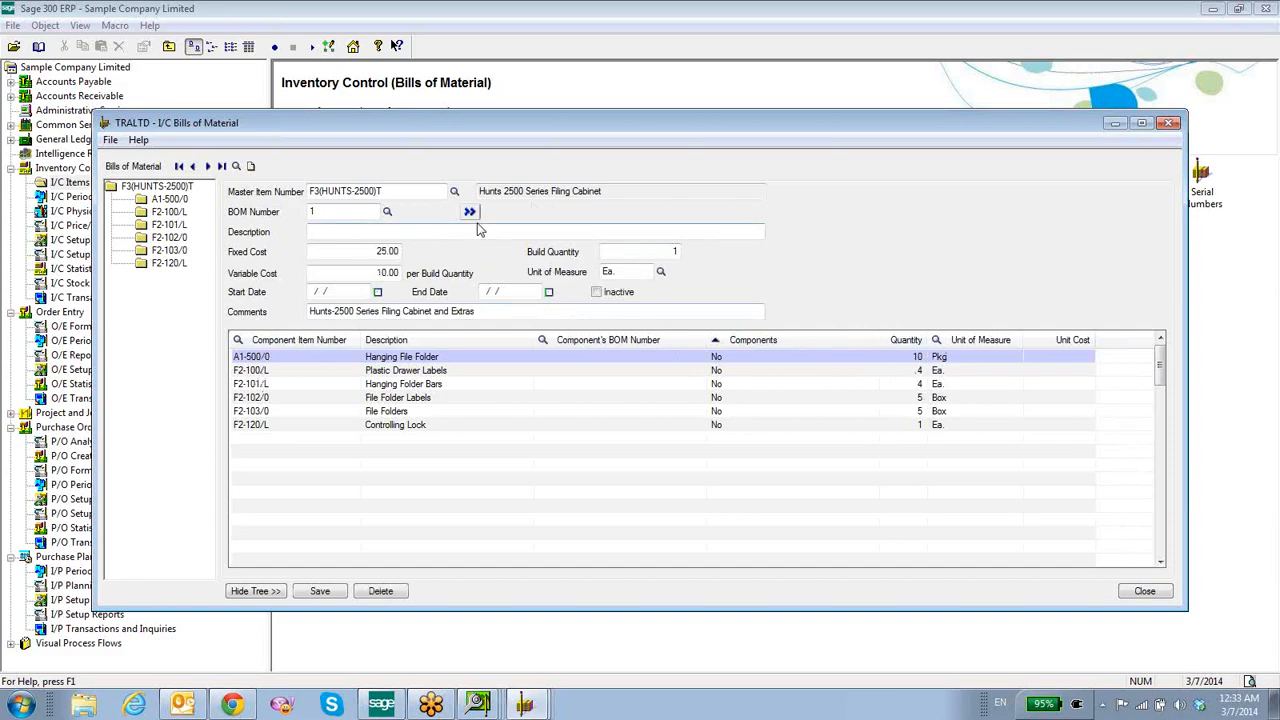
Load the bill of material for master item F3(PANDA-LINK)0, check its components and copy the master item number.
{"action": "left_click", "coordinate": [454, 191]}
{"action": "left_click", "coordinate": [195, 469]}
{"action": "double_click", "coordinate": [195, 469]}
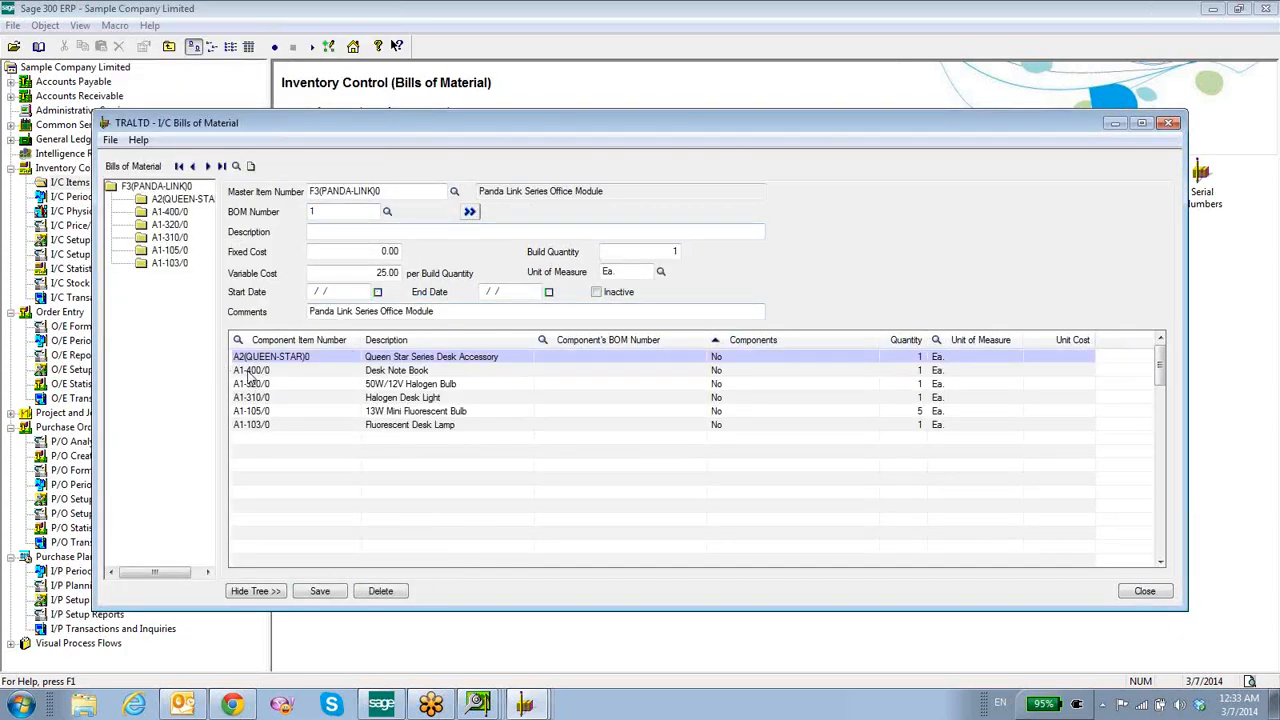
{"action": "left_click", "coordinate": [250, 371]}
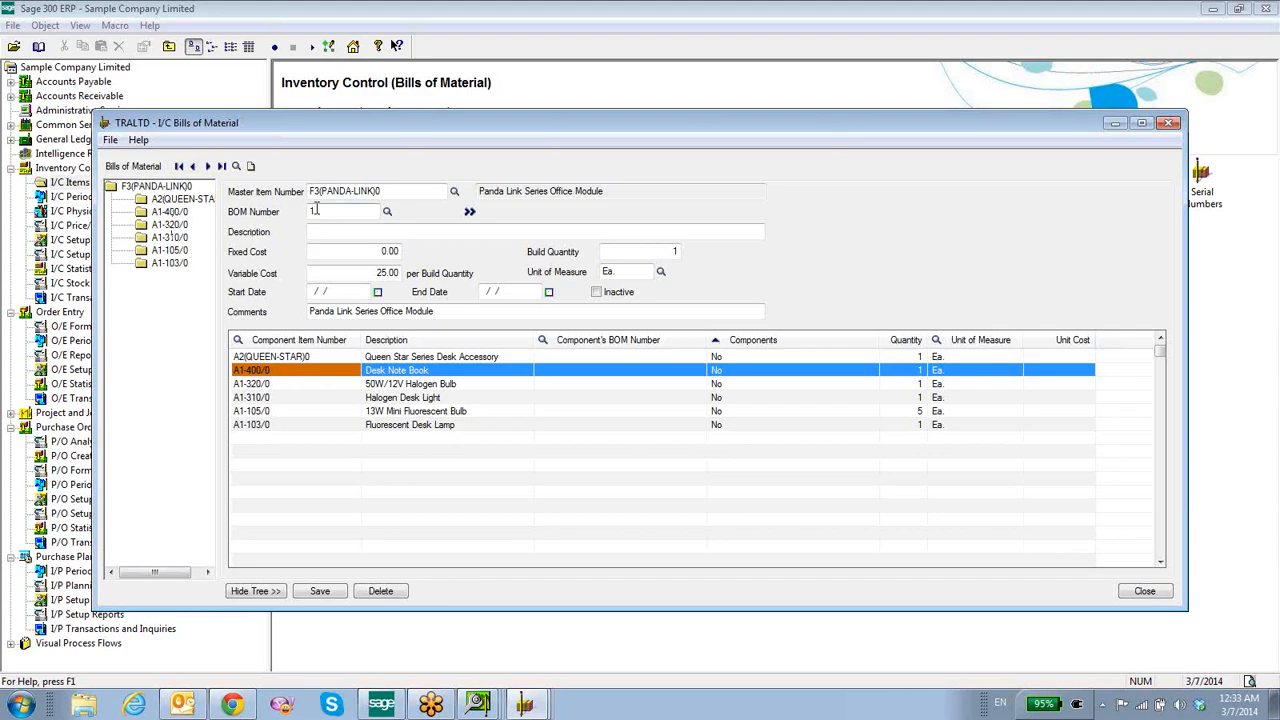
{"action": "left_click", "coordinate": [172, 190]}
{"action": "key", "text": "ctrl+c"}
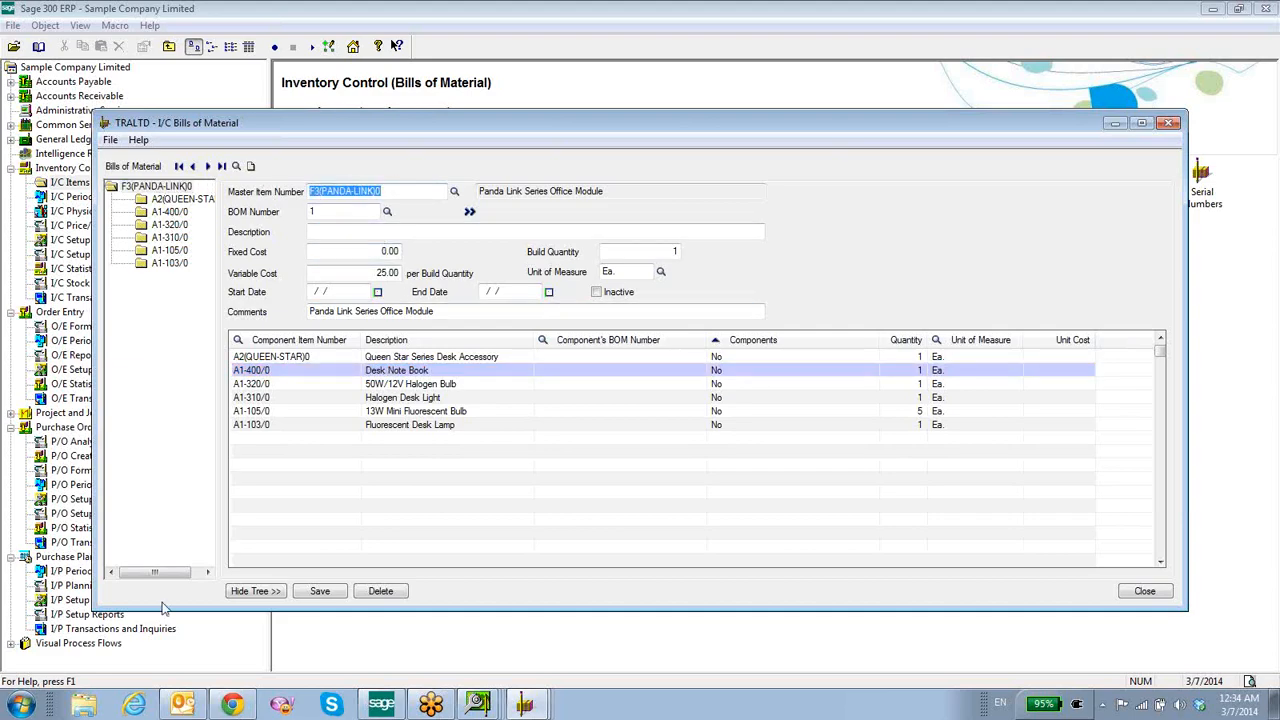
Start a new sales order in Order Entry, choose the customer and set the order location to NEW.
{"action": "left_click", "coordinate": [70, 544]}
{"action": "left_click", "coordinate": [62, 313]}
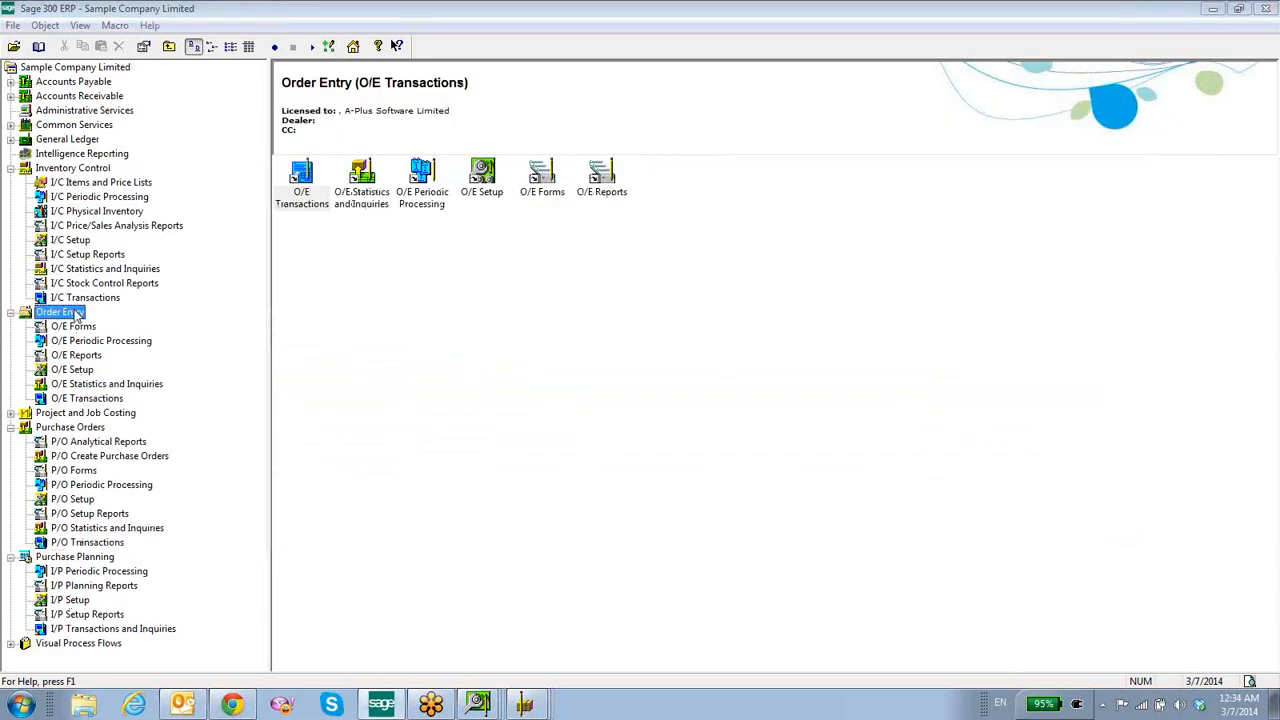
{"action": "double_click", "coordinate": [301, 190]}
{"action": "left_click", "coordinate": [310, 196]}
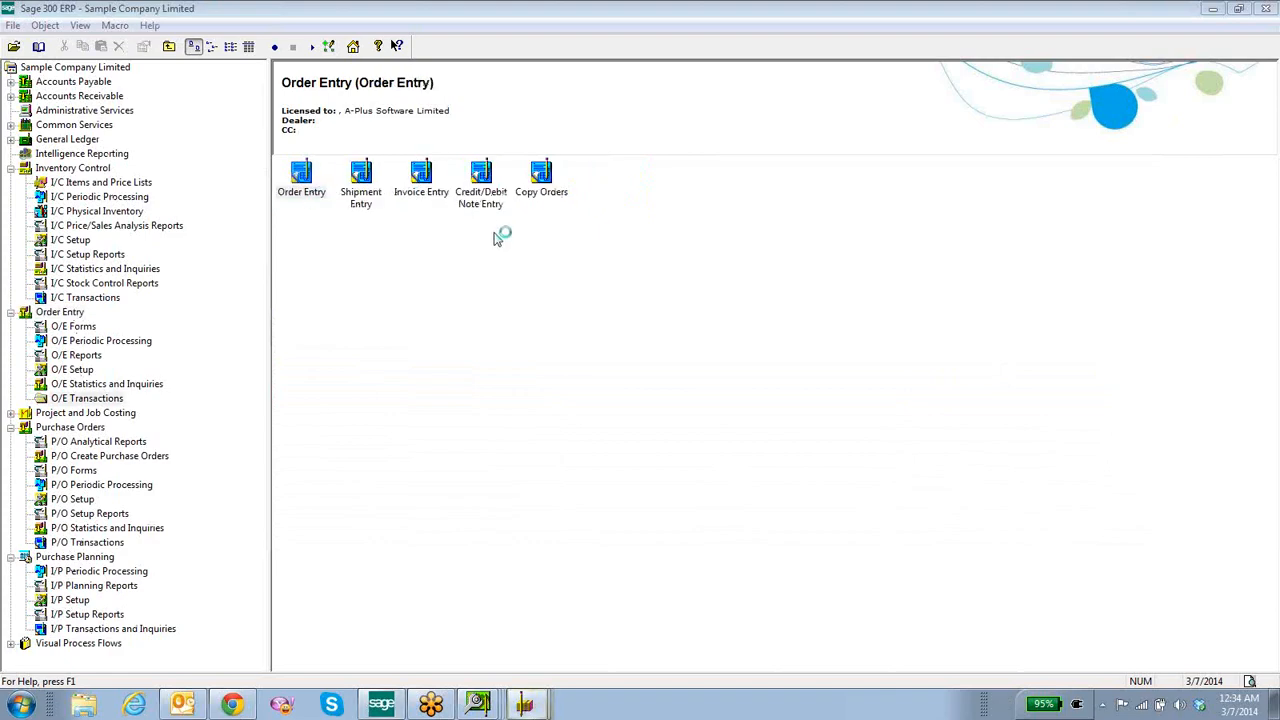
{"action": "left_click", "coordinate": [499, 188]}
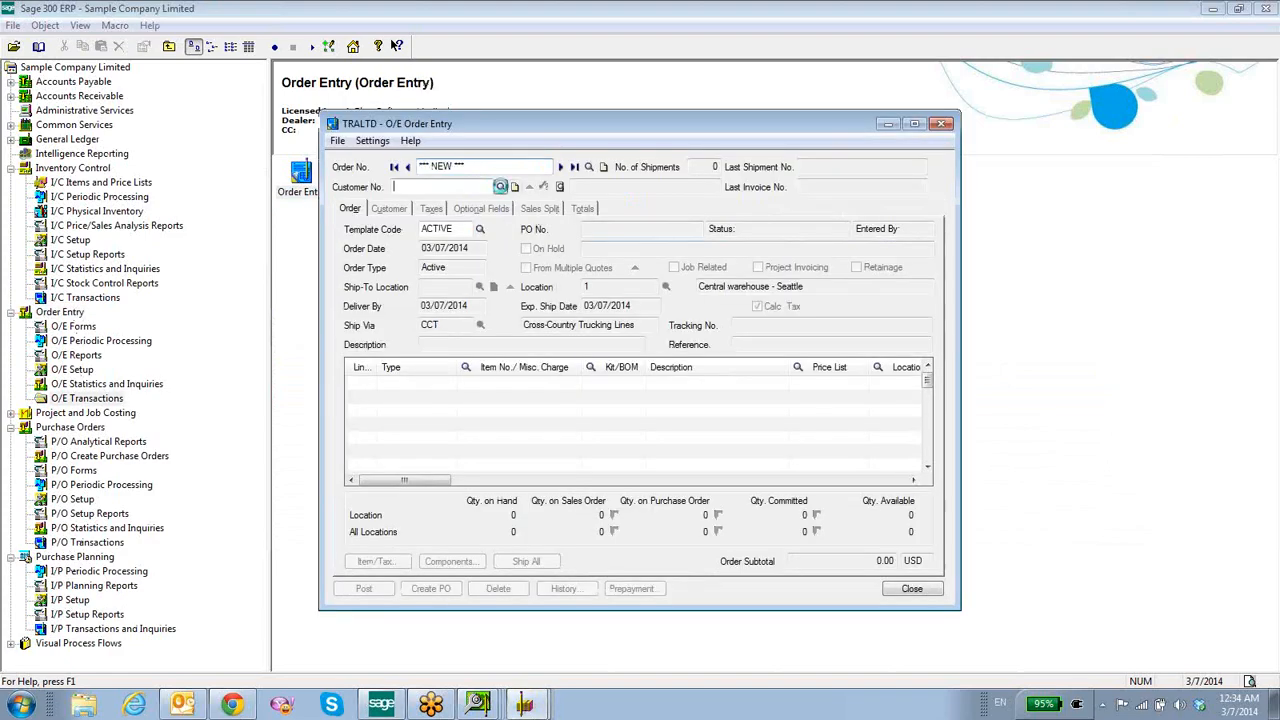
{"action": "left_click", "coordinate": [218, 250]}
{"action": "double_click", "coordinate": [218, 250]}
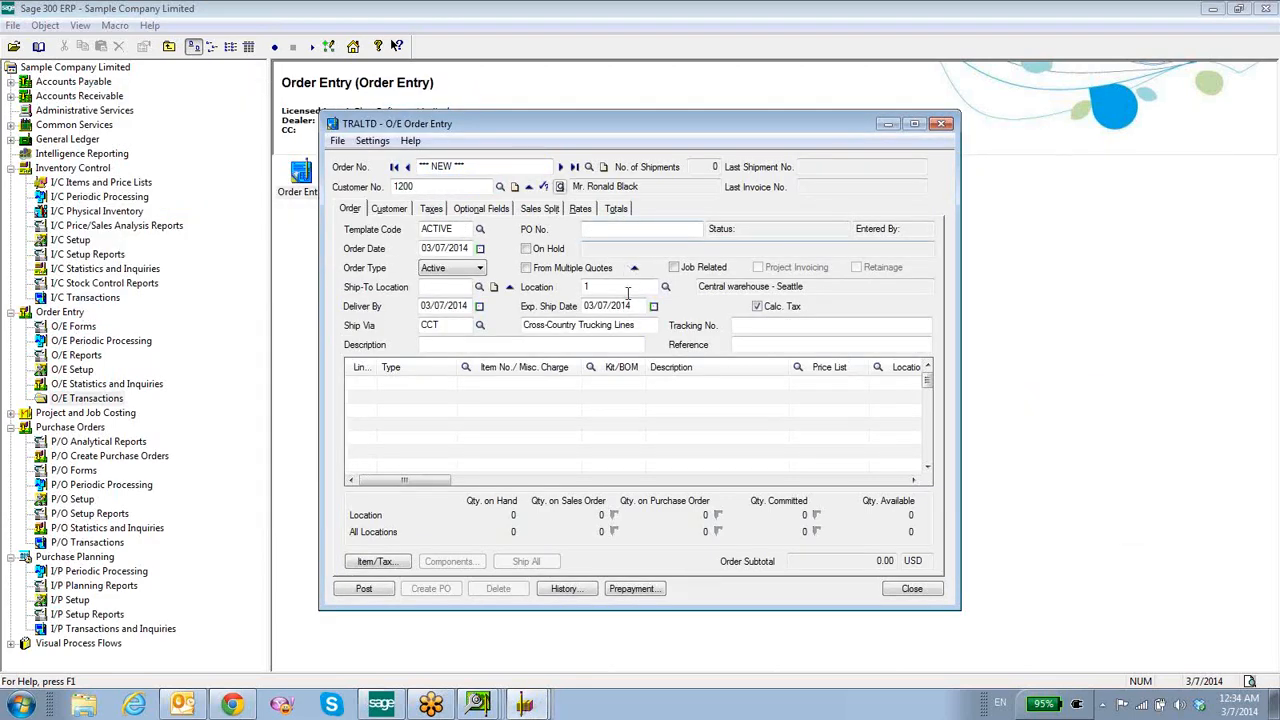
{"action": "key", "text": "Tab"}
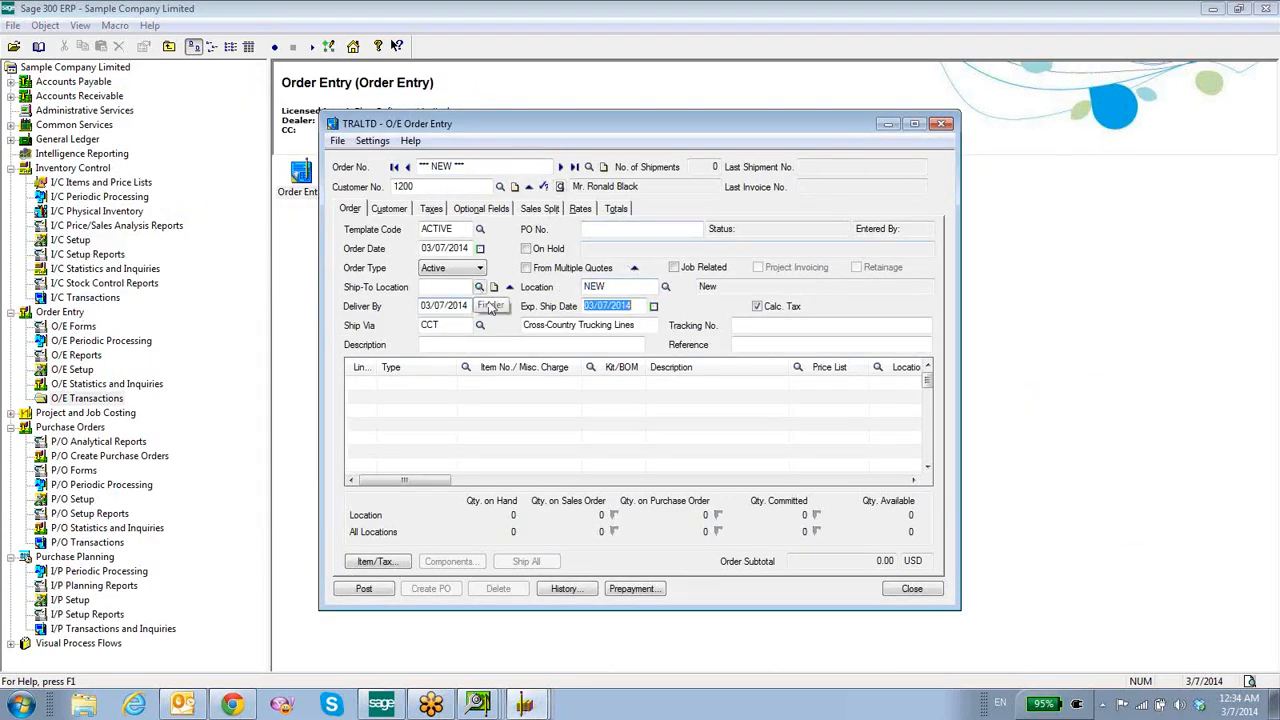
Set the order's Deliver By date to 04/21/2014 and its expected ship date to 04/22/2014.
{"action": "left_click", "coordinate": [479, 306]}
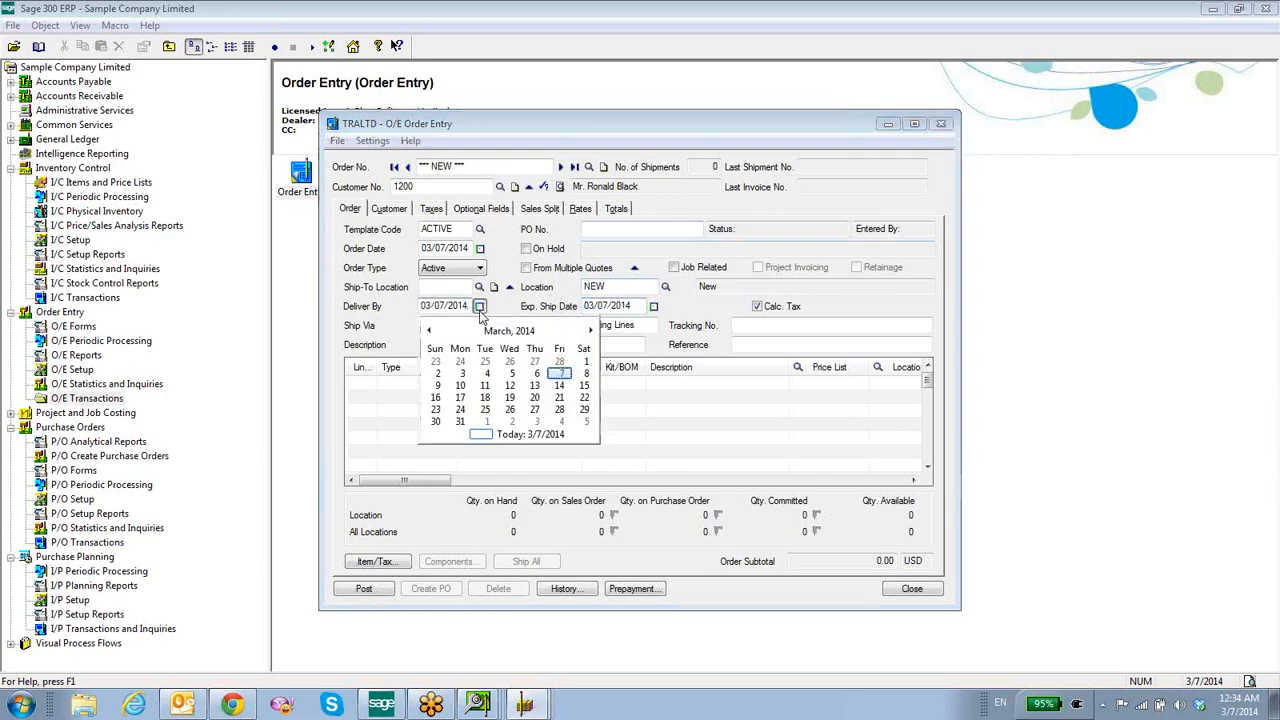
{"action": "left_click", "coordinate": [590, 330]}
{"action": "left_click", "coordinate": [460, 397]}
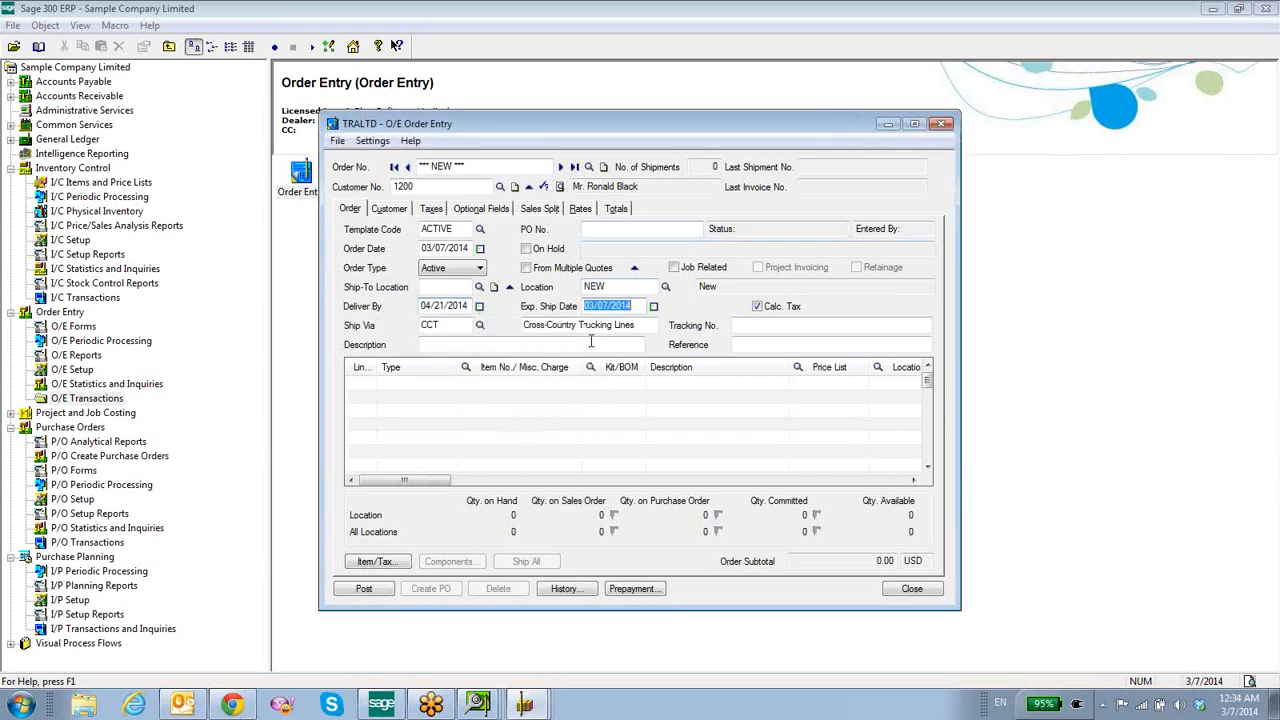
{"action": "left_click", "coordinate": [653, 306]}
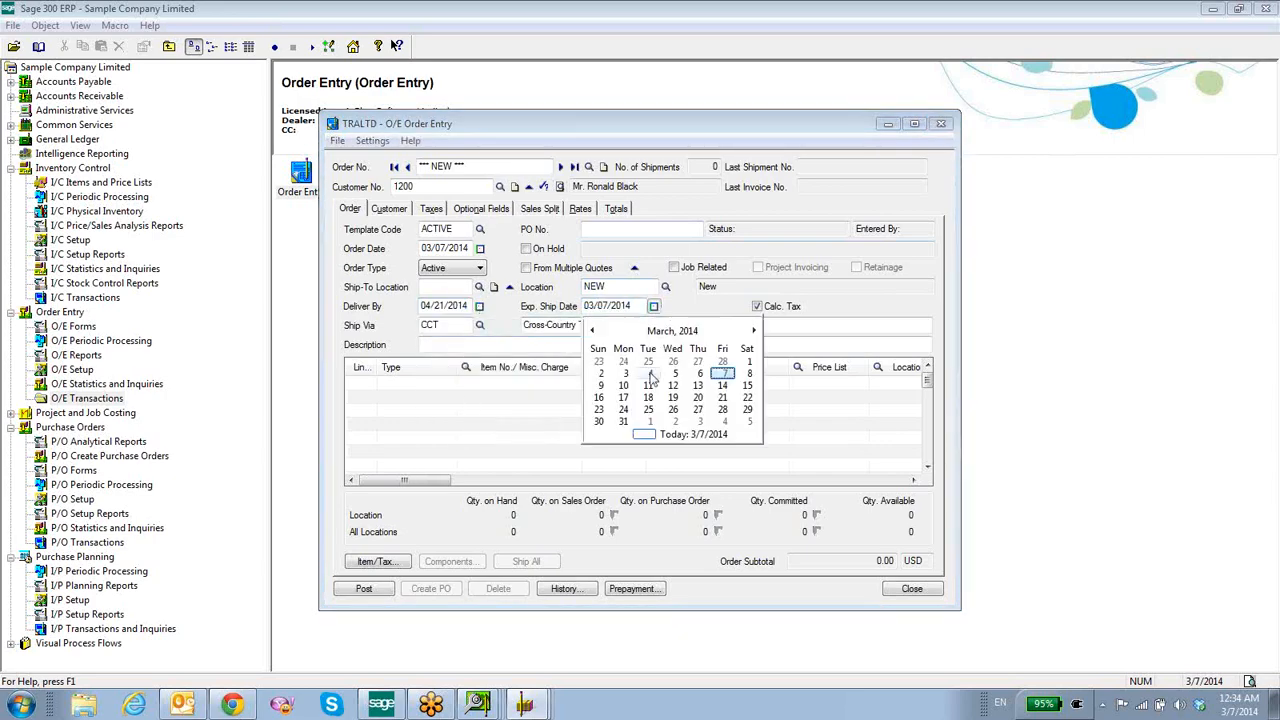
{"action": "left_click", "coordinate": [754, 330]}
{"action": "left_click", "coordinate": [648, 397]}
Add an order line for the copied item F3(PANDA-LINK)0 and assign it BOM number 1.
{"action": "left_click", "coordinate": [467, 387]}
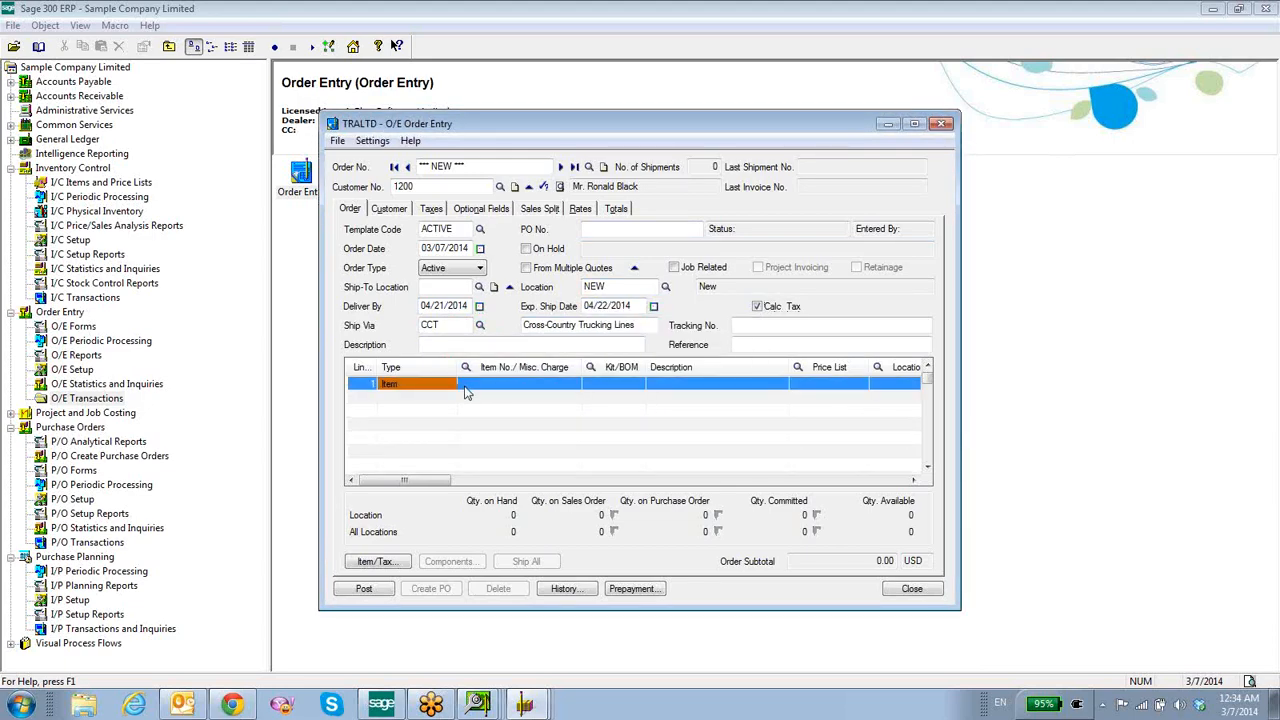
{"action": "left_click", "coordinate": [467, 387]}
{"action": "left_click", "coordinate": [518, 387]}
{"action": "key", "text": "ctrl+v"}
{"action": "key", "text": "Tab"}
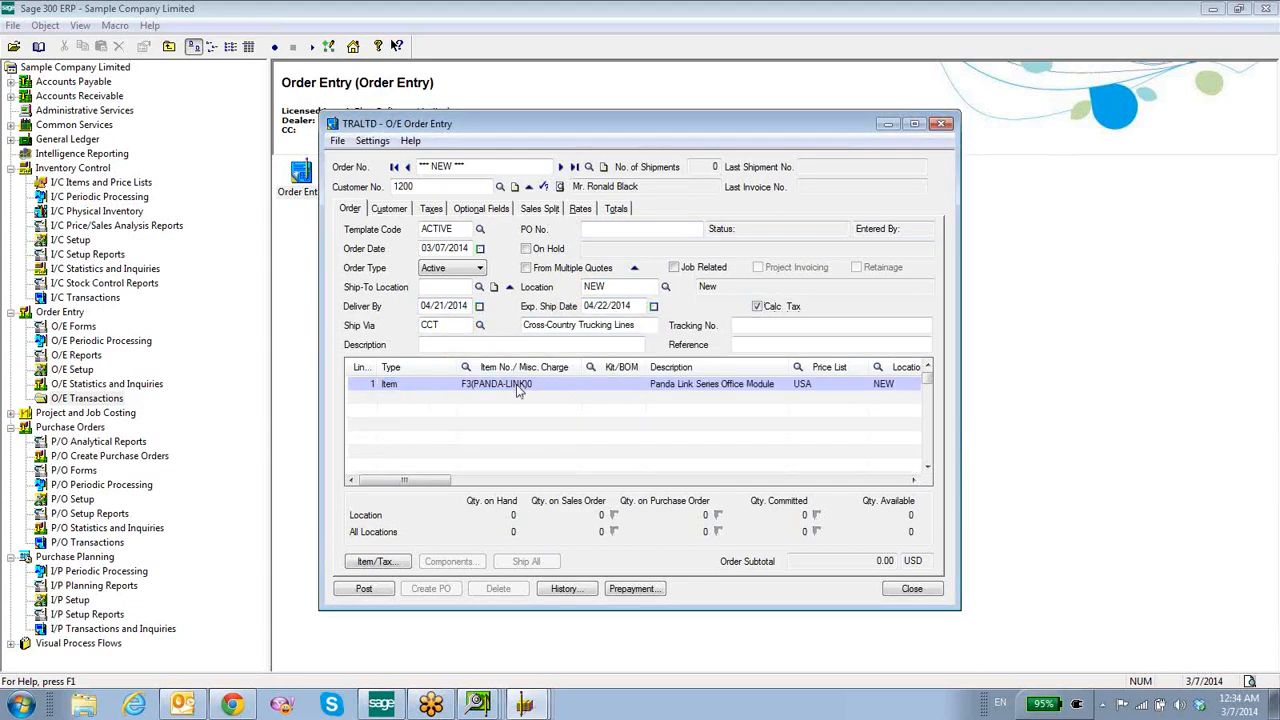
{"action": "left_click", "coordinate": [637, 384]}
{"action": "double_click", "coordinate": [248, 223]}
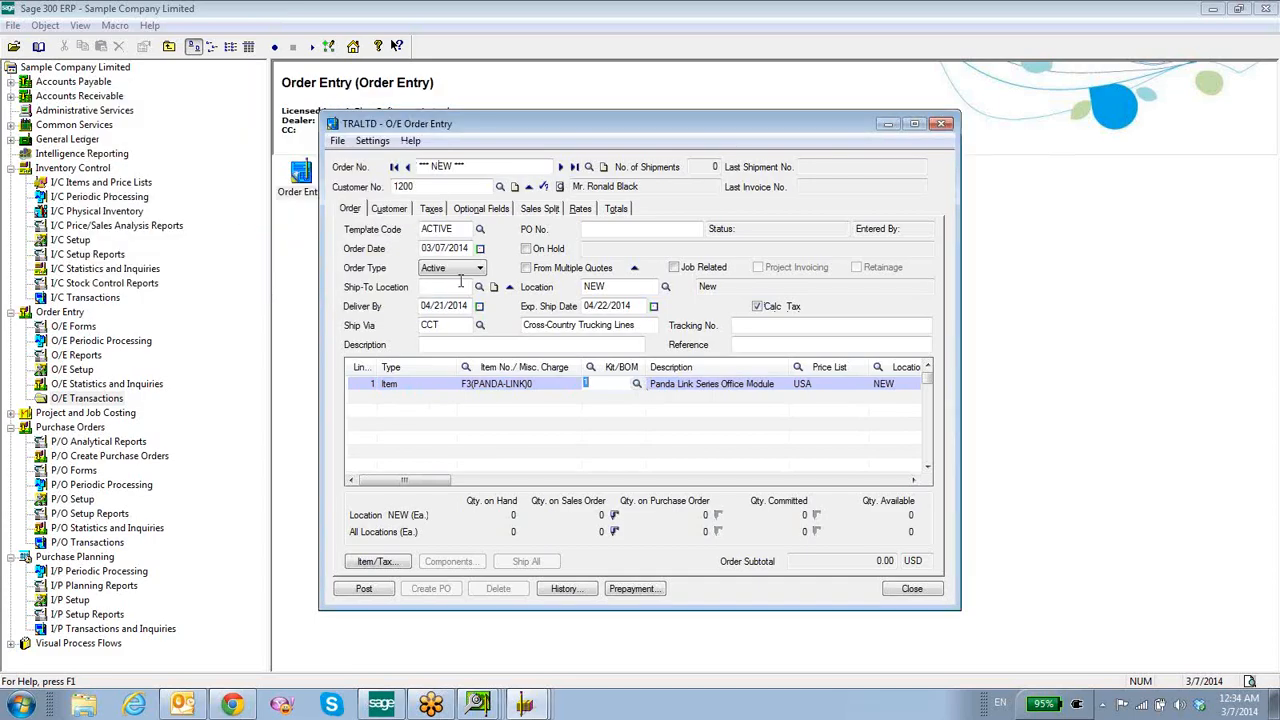
Set the line's quantity ordered to 123 and try to post the order.
{"action": "key", "text": "Tab"}
{"action": "key", "text": "Tab"}
{"action": "key", "text": "Tab"}
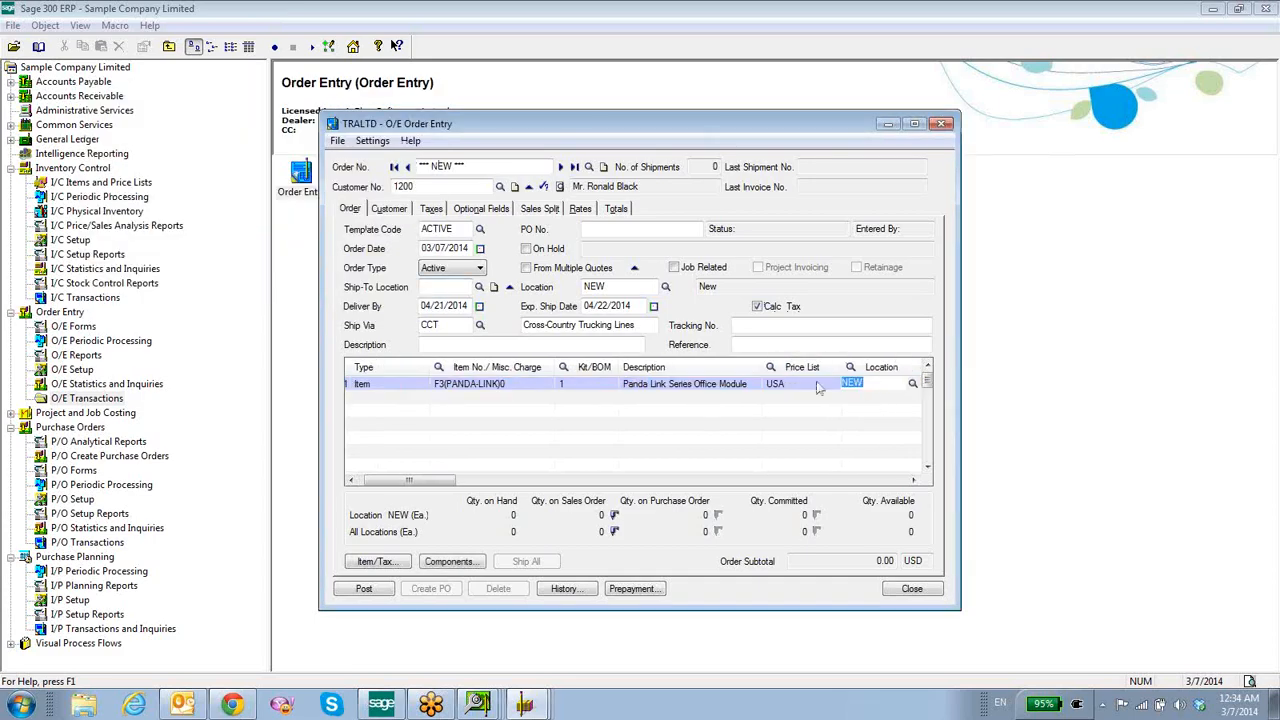
{"action": "key", "text": "Tab"}
{"action": "key", "text": "Tab"}
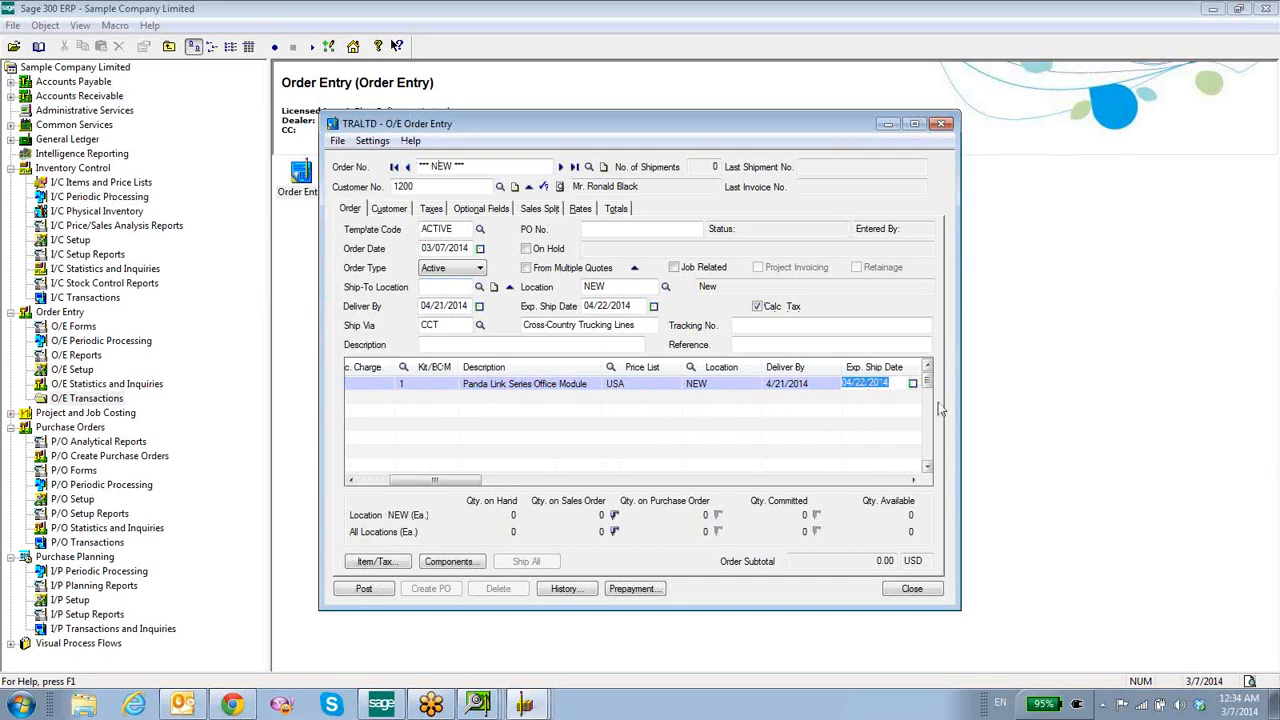
{"action": "key", "text": "Tab"}
{"action": "type", "text": "123"}
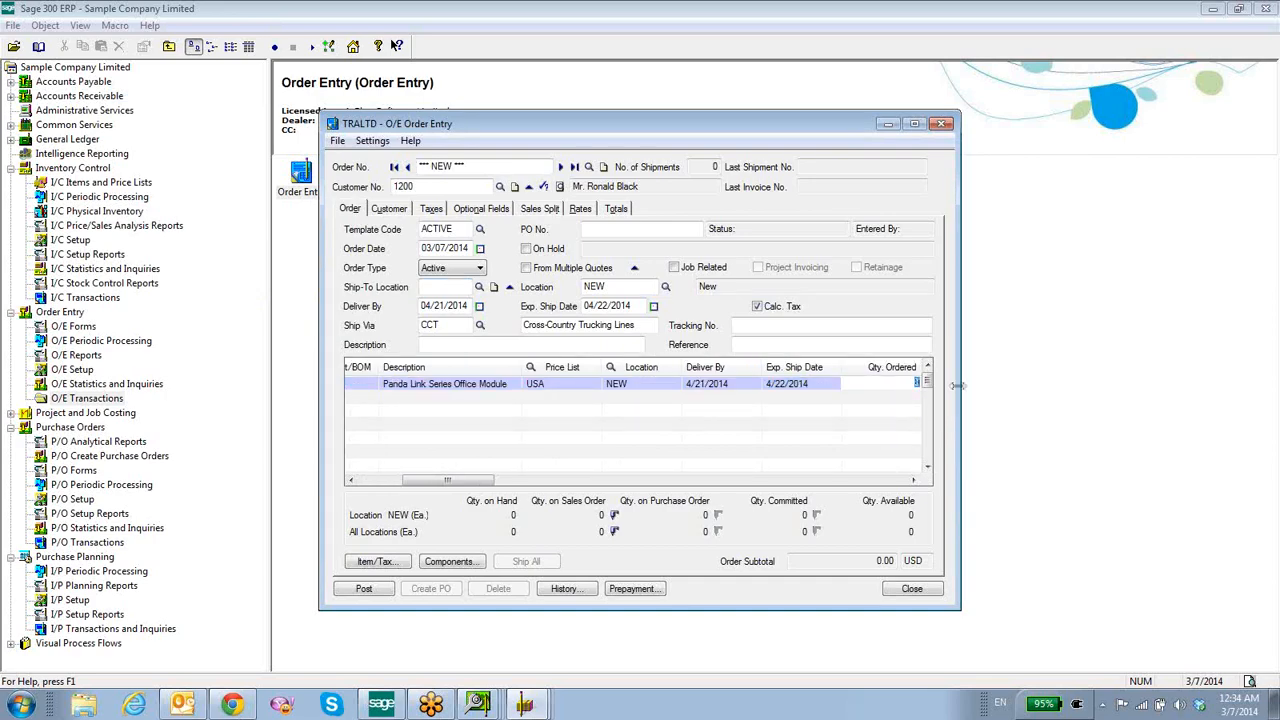
{"action": "key", "text": "Tab"}
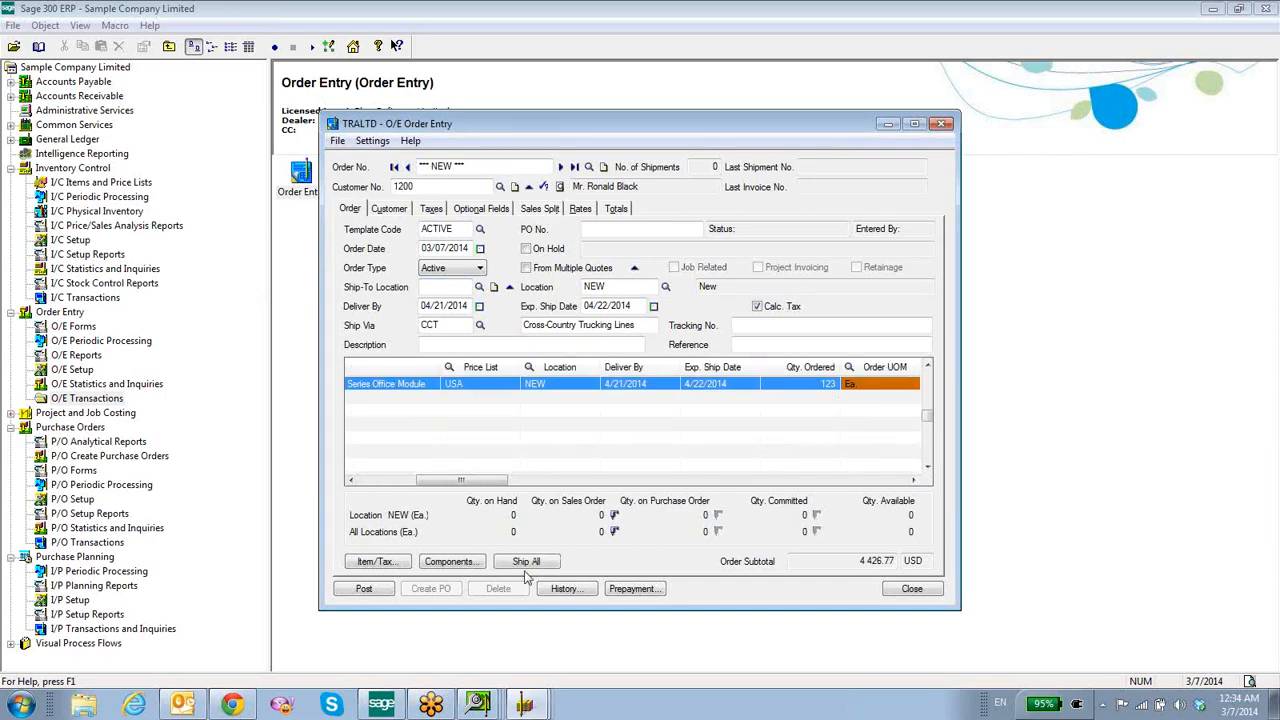
{"action": "left_click", "coordinate": [364, 589]}
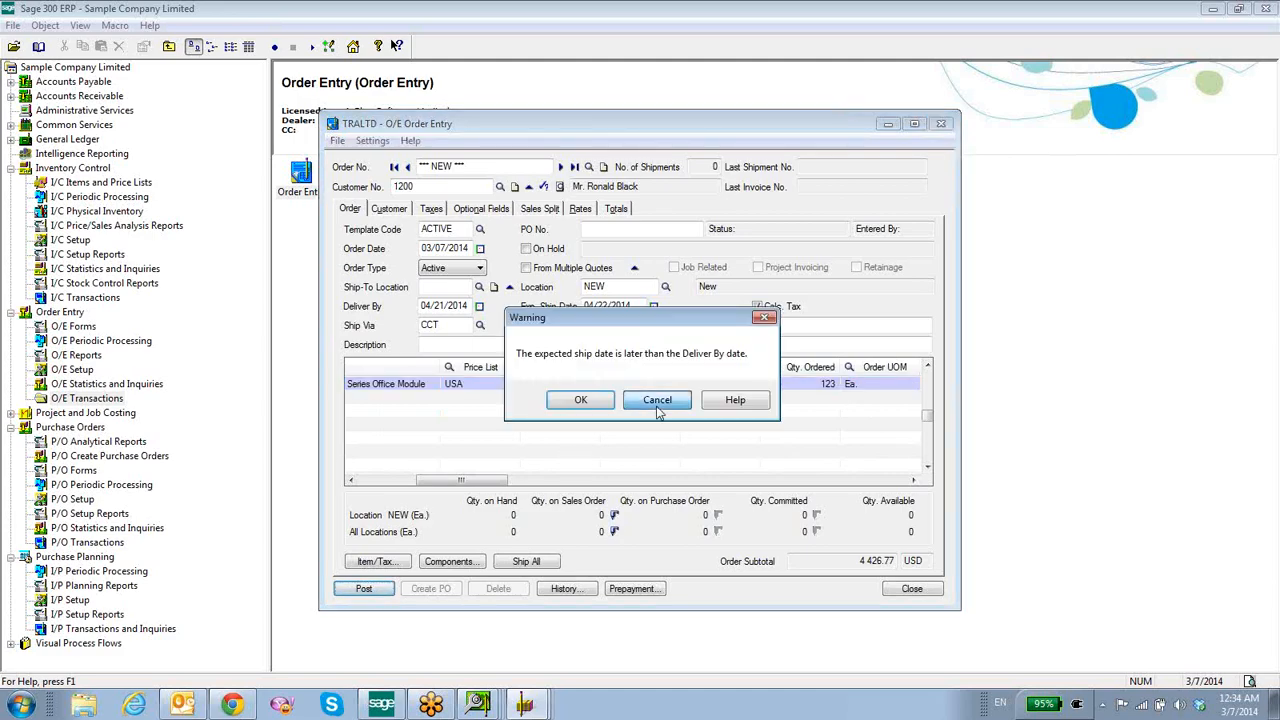
{"action": "left_click", "coordinate": [655, 400]}
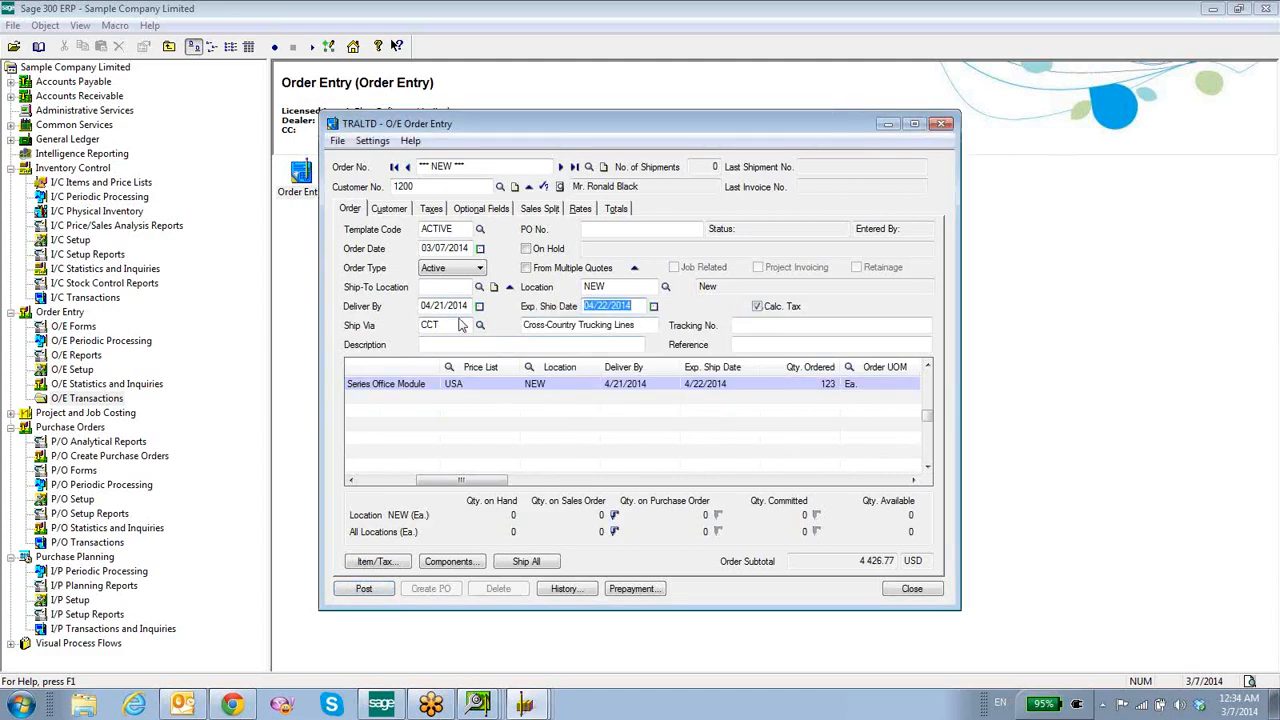
Set the Deliver By date to 04/22/2014 on both the order header and the F3(PANDA-LINK)0 line, and post the order.
{"action": "left_click", "coordinate": [485, 305]}
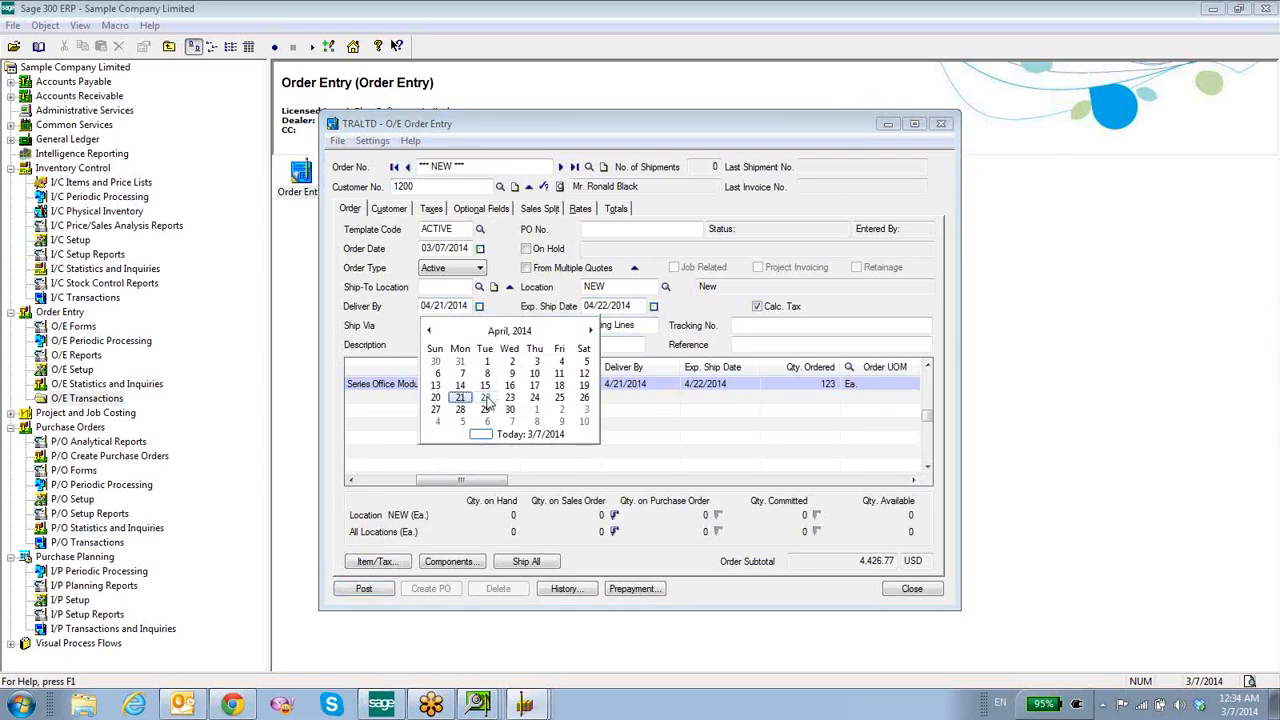
{"action": "left_click", "coordinate": [484, 397]}
{"action": "key", "text": "Tab"}
{"action": "left_click", "coordinate": [630, 384]}
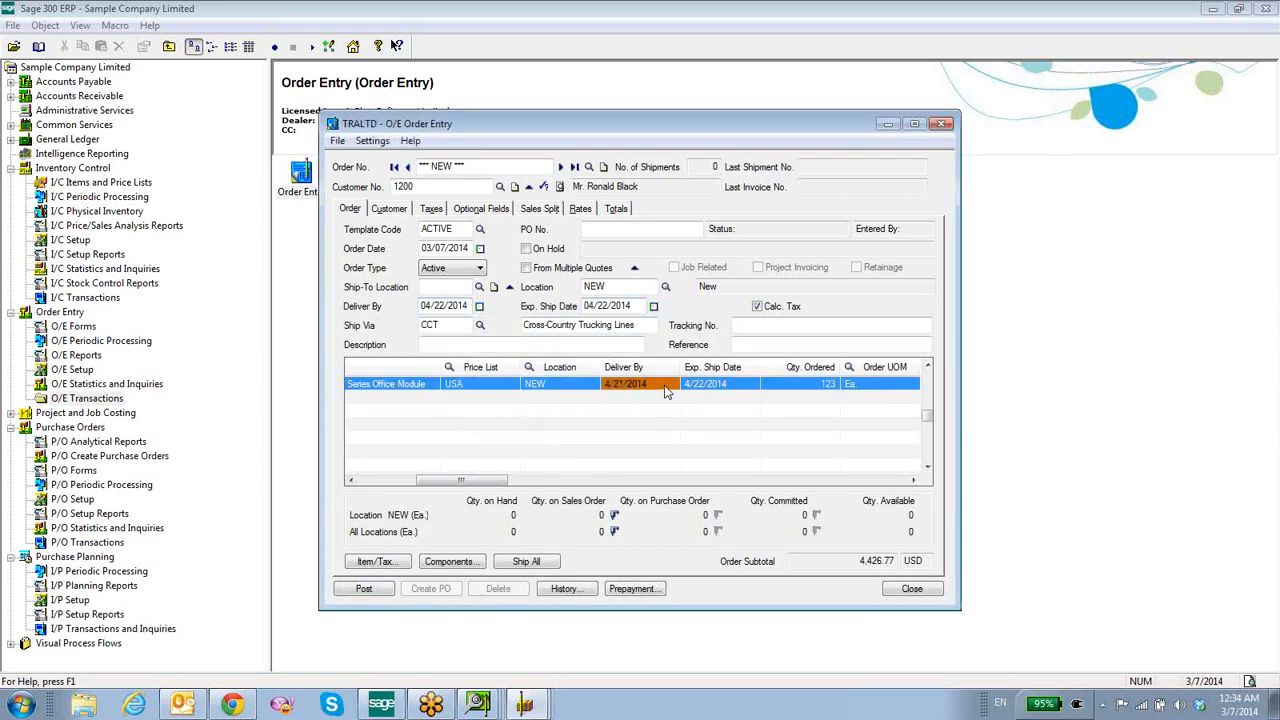
{"action": "left_click", "coordinate": [671, 383]}
{"action": "left_click", "coordinate": [676, 480]}
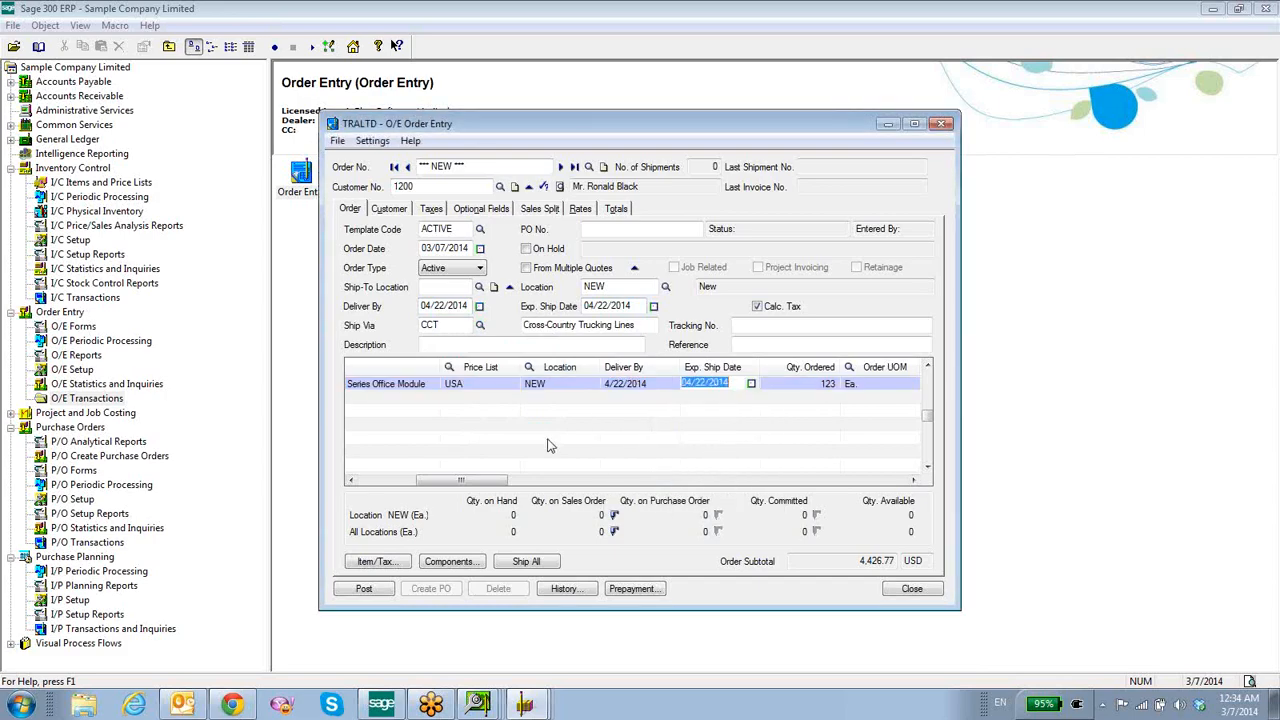
{"action": "left_click", "coordinate": [364, 589]}
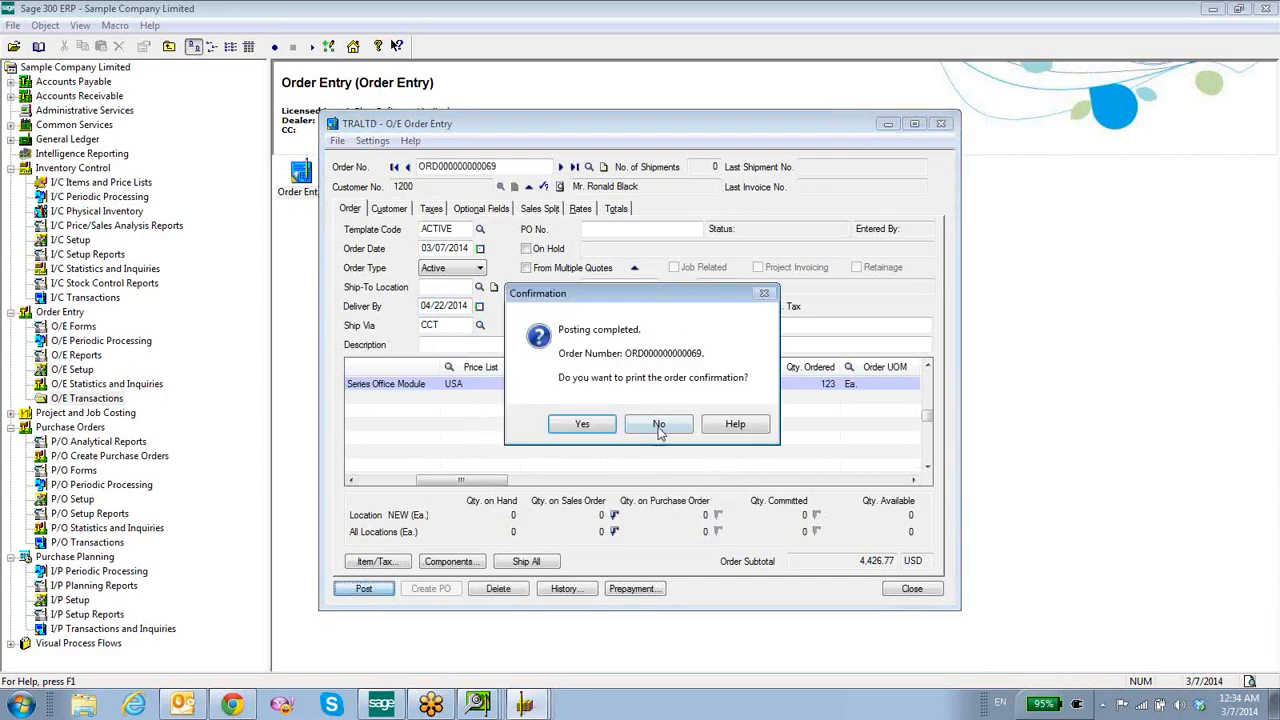
Decline printing the order confirmation and close the posted sales order.
{"action": "left_click", "coordinate": [659, 426]}
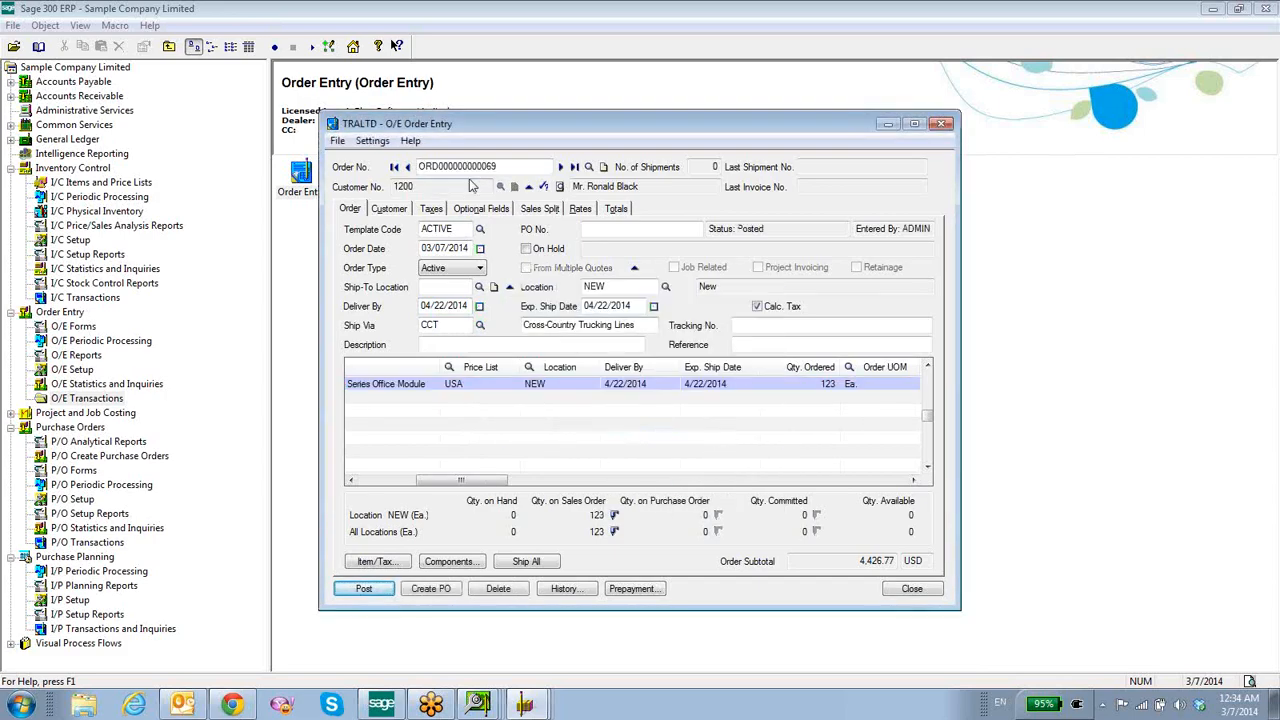
{"action": "key", "text": "alt+F4"}
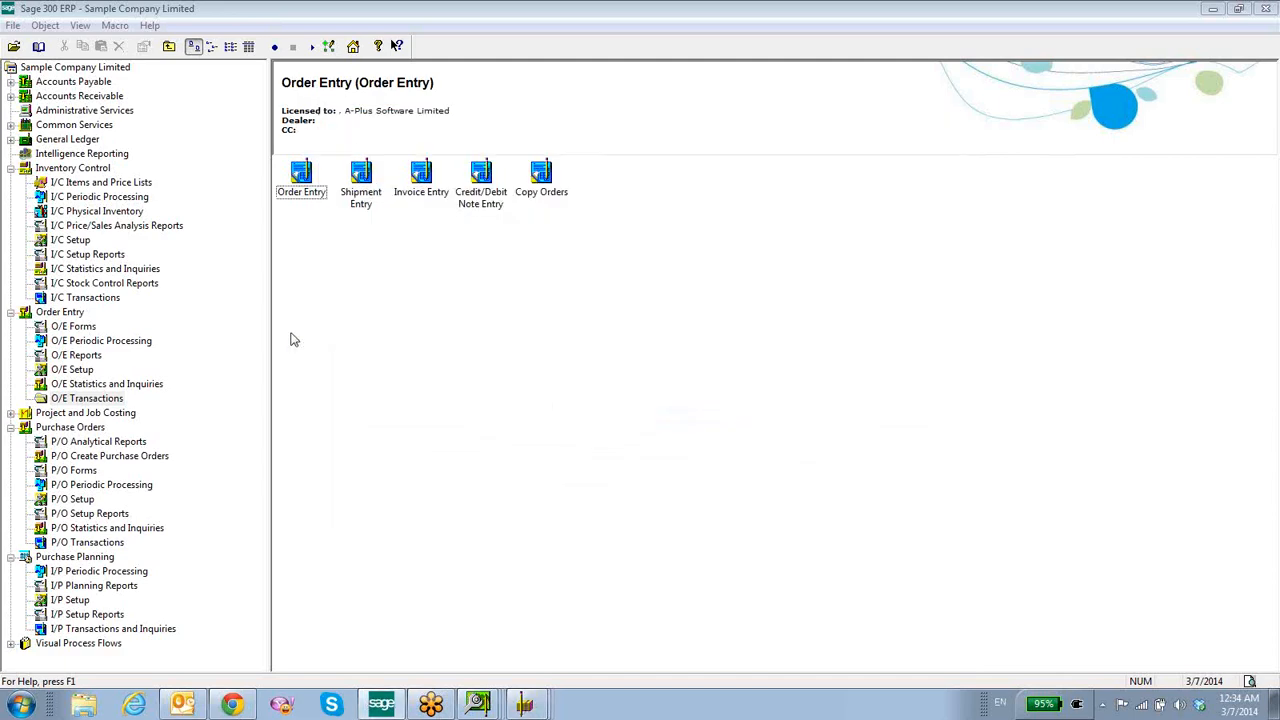
Re-run the Actual Run planning for network NEW using forecast NEW.
{"action": "left_click", "coordinate": [60, 557]}
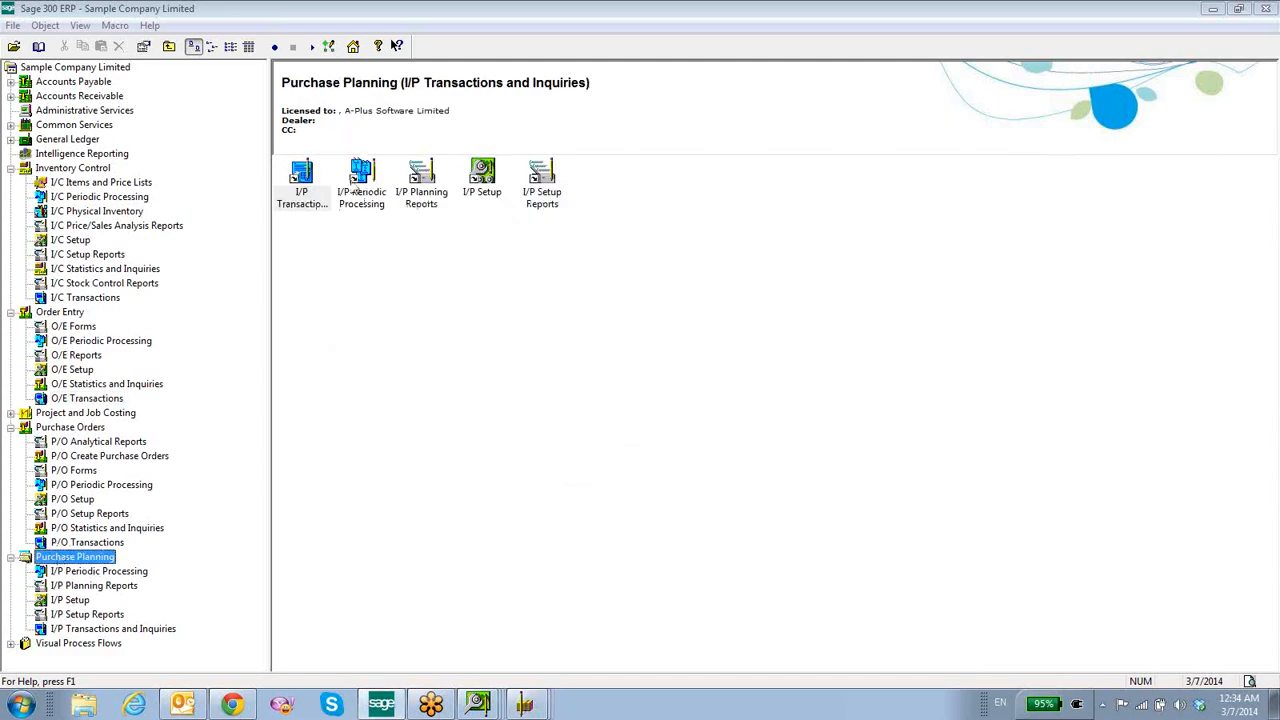
{"action": "double_click", "coordinate": [301, 176]}
{"action": "double_click", "coordinate": [361, 176]}
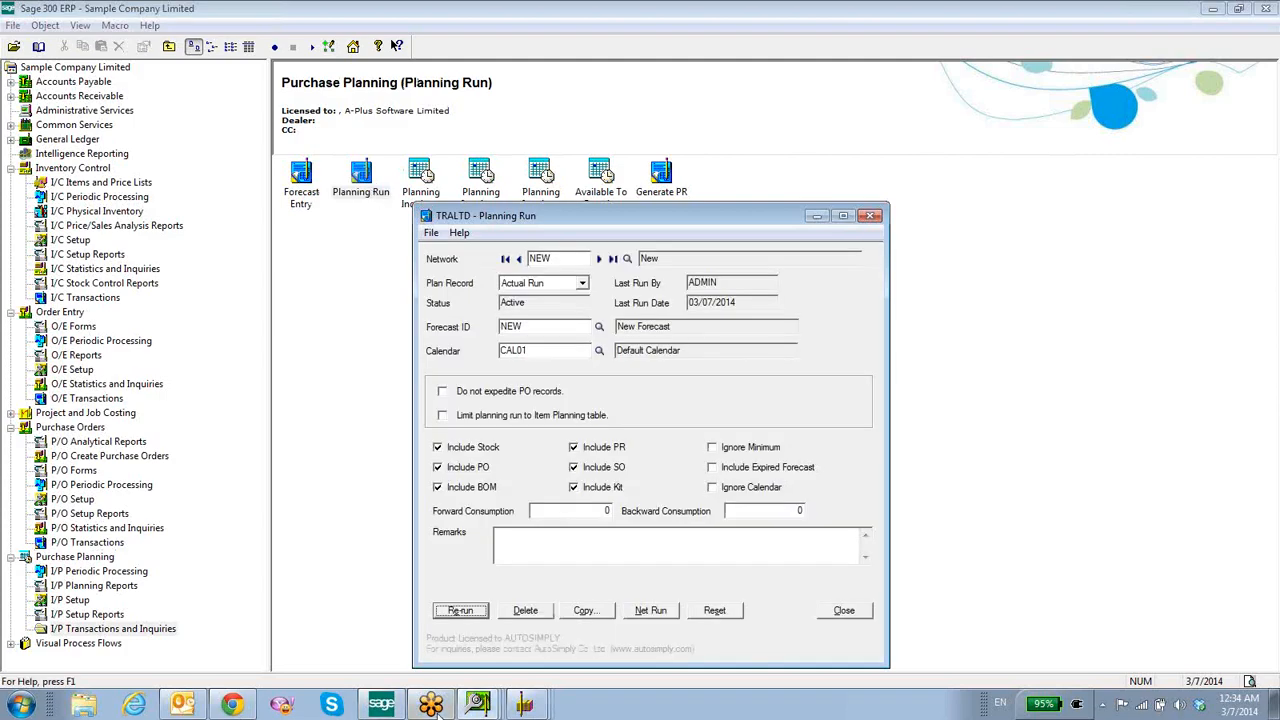
{"action": "left_click", "coordinate": [457, 611]}
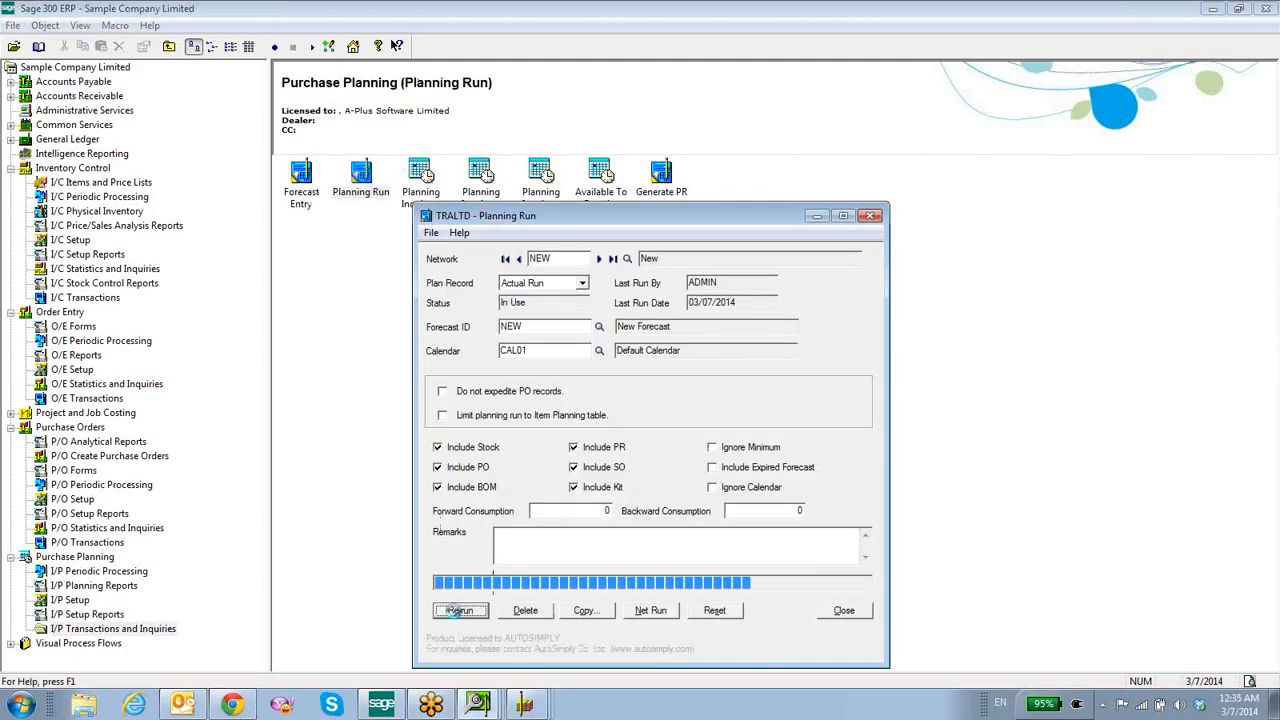
{"action": "left_click", "coordinate": [662, 406]}
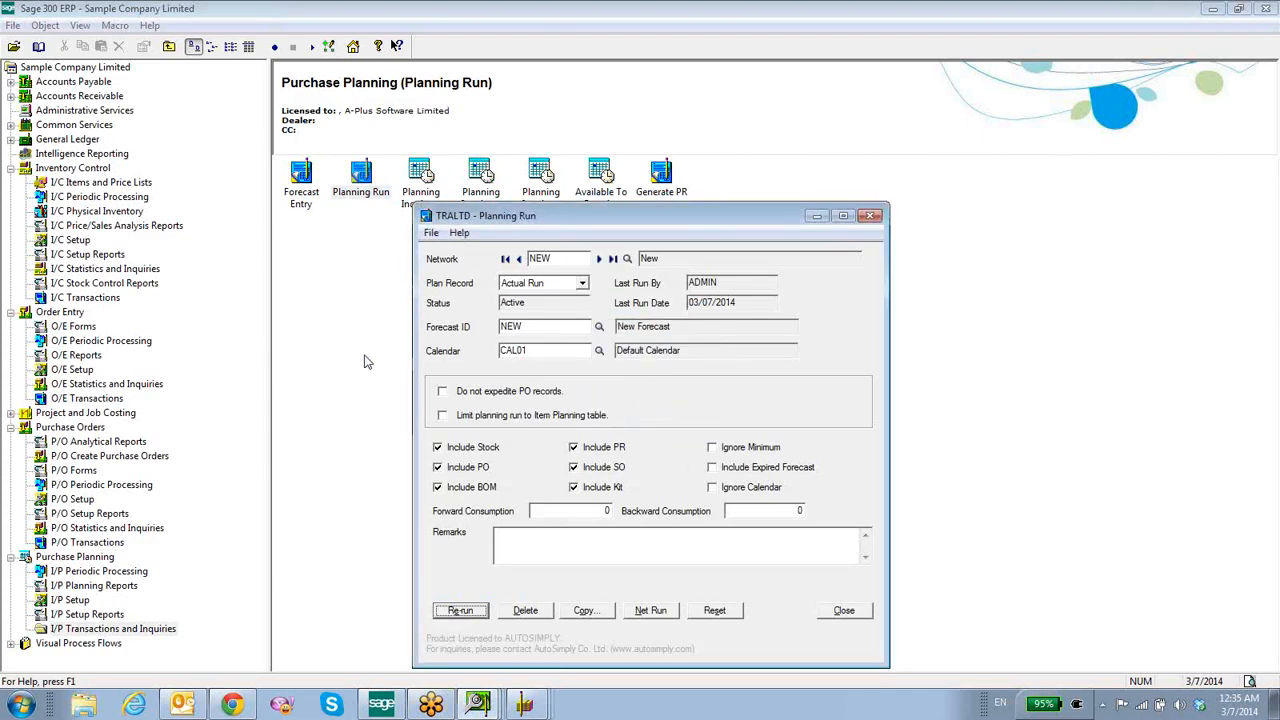
Start a Planning Inquiry by BOM for network NEW and item F3(PANDA-LINK)0.
{"action": "left_click", "coordinate": [479, 197]}
{"action": "double_click", "coordinate": [478, 199]}
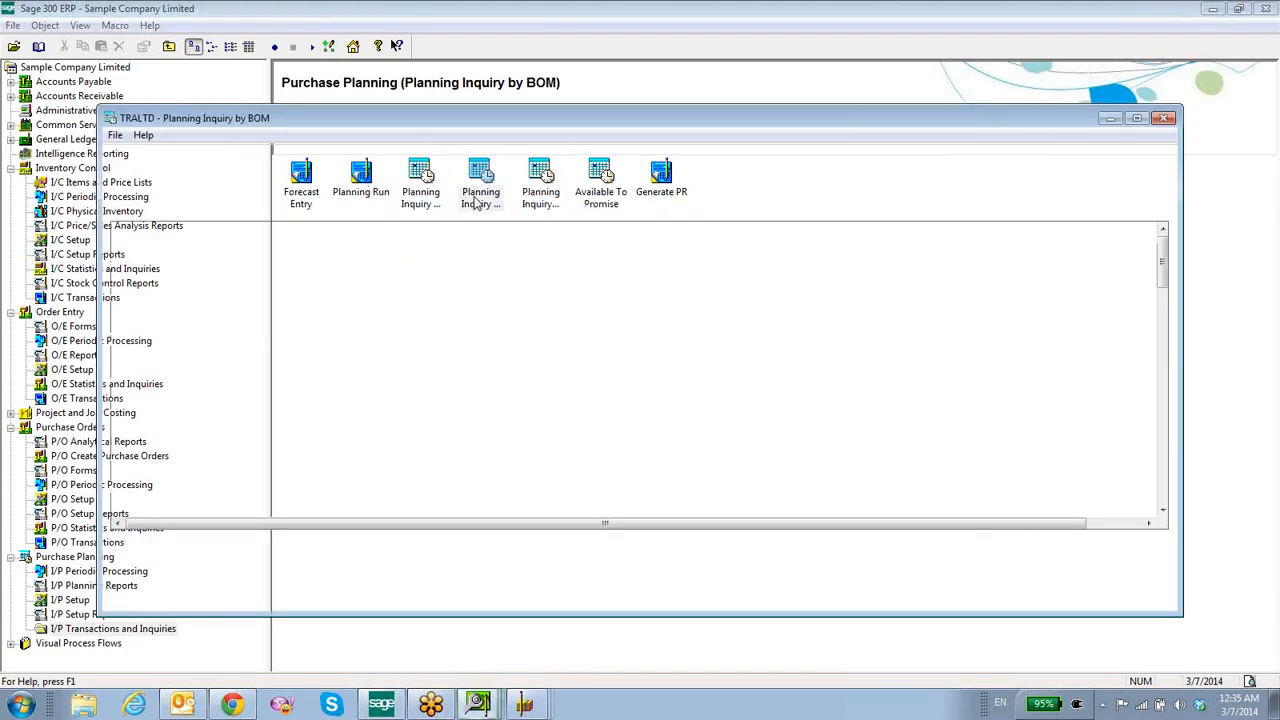
{"action": "left_click", "coordinate": [301, 161]}
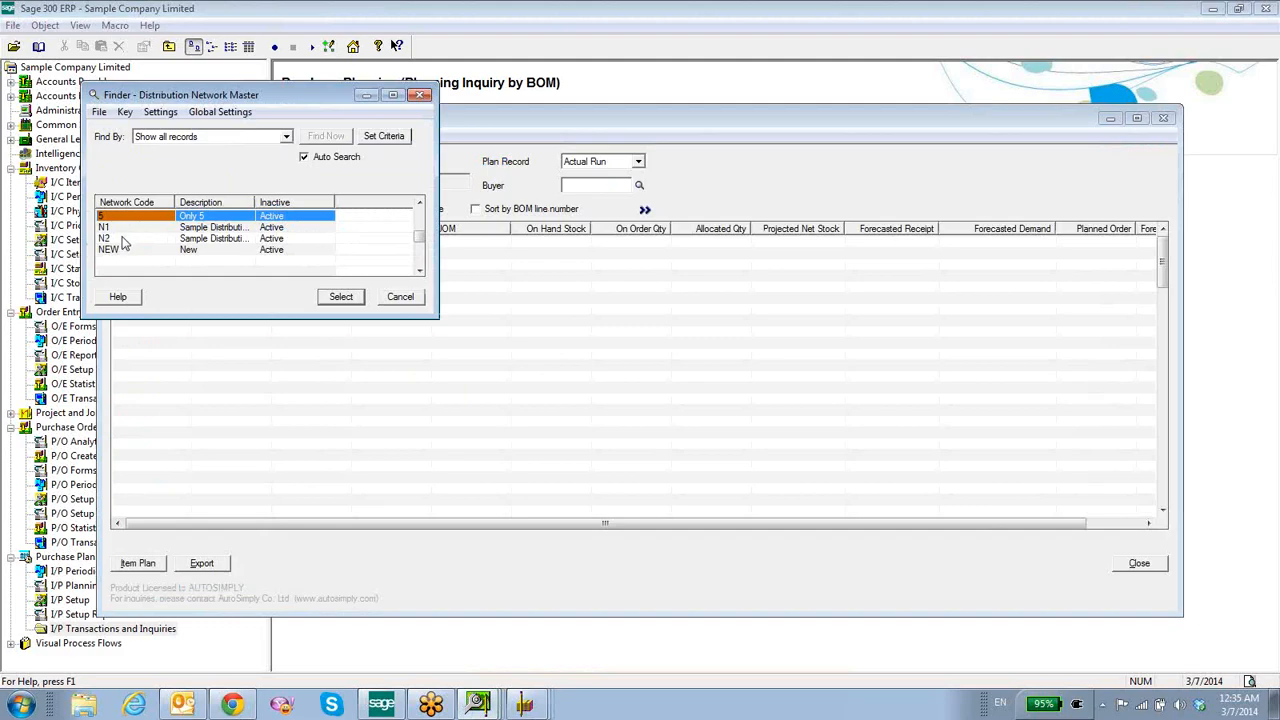
{"action": "double_click", "coordinate": [130, 249]}
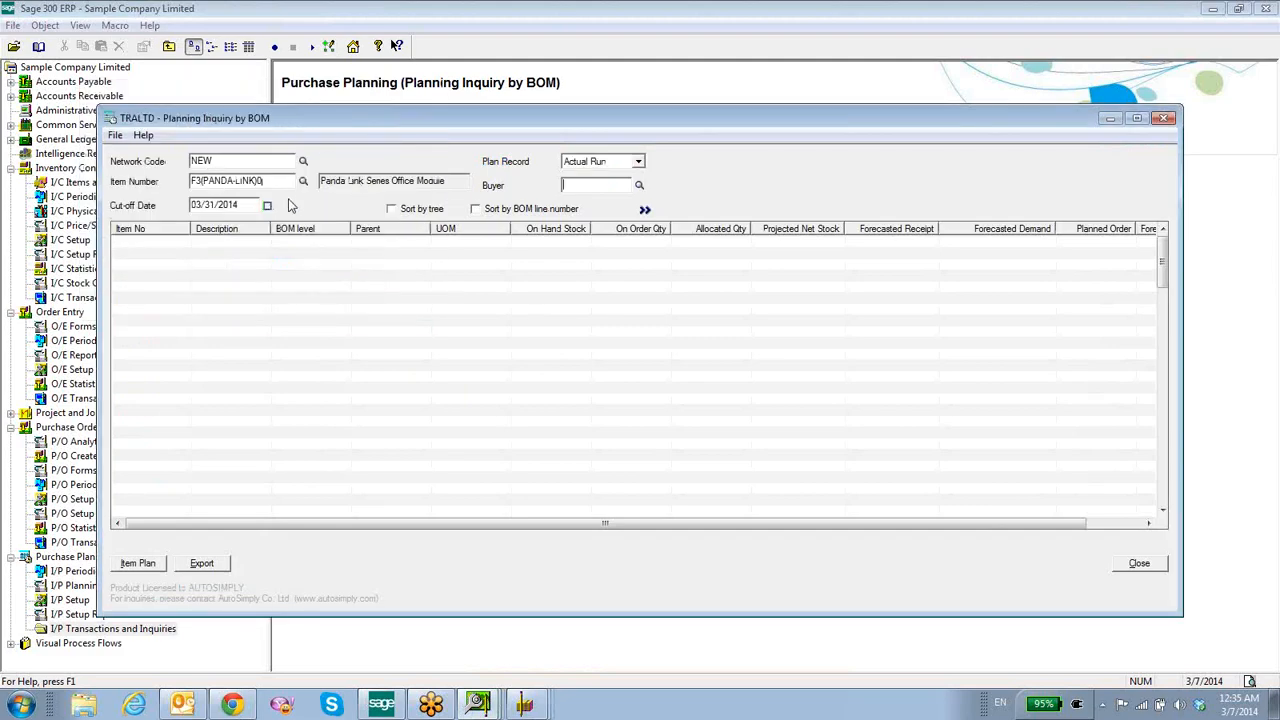
Set the inquiry's cut-off date to 06/30/2014 and load the BOM planning lines.
{"action": "left_click", "coordinate": [267, 205]}
{"action": "left_click", "coordinate": [319, 227]}
{"action": "left_click", "coordinate": [319, 227]}
{"action": "left_click", "coordinate": [319, 227]}
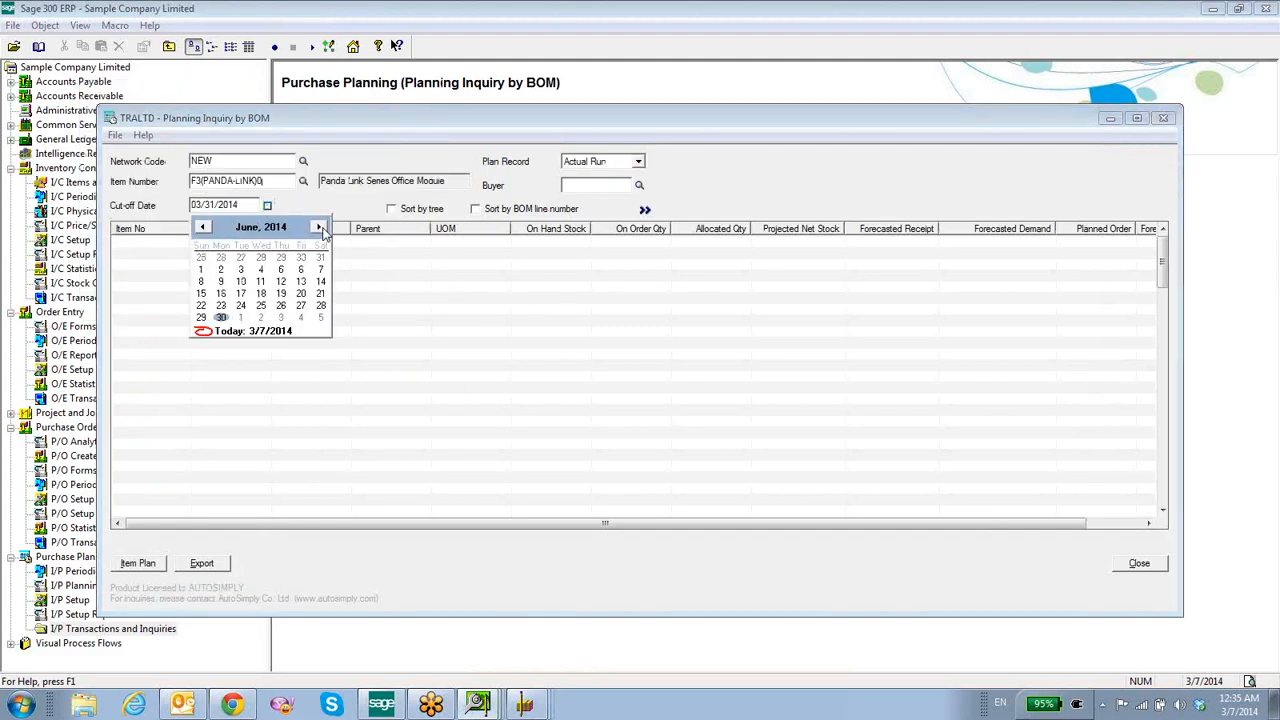
{"action": "left_click", "coordinate": [221, 317]}
{"action": "left_click", "coordinate": [645, 209]}
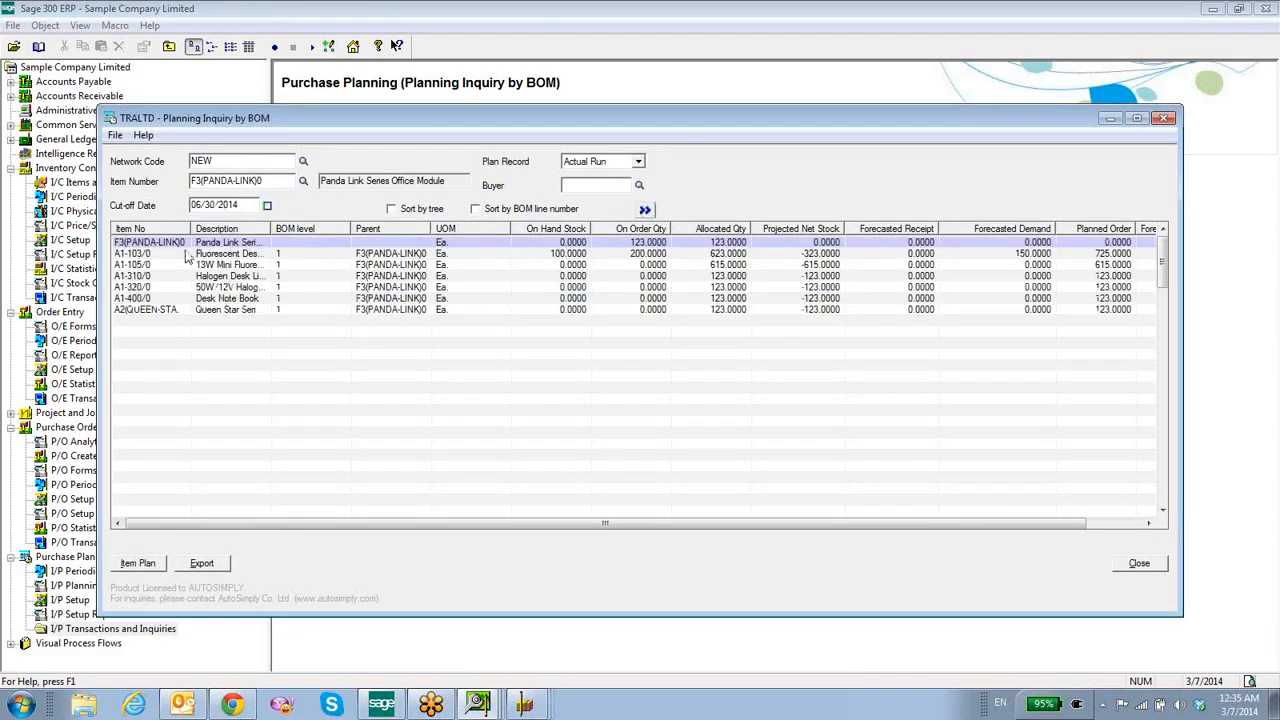
Examine the planning lines of kit F3(PANDA-LINK)0 and each of its components down to the Queen Star item.
{"action": "left_click", "coordinate": [167, 244]}
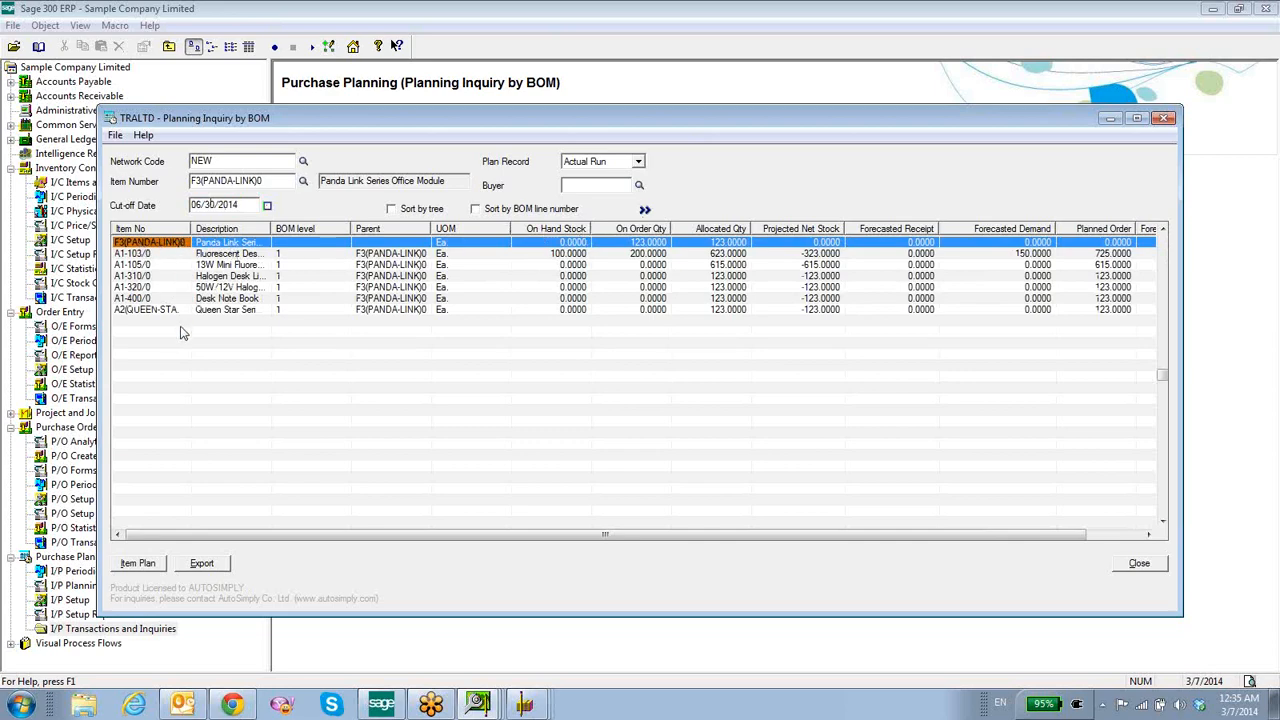
{"action": "left_click", "coordinate": [161, 256]}
{"action": "left_click", "coordinate": [159, 265]}
{"action": "left_click", "coordinate": [157, 276]}
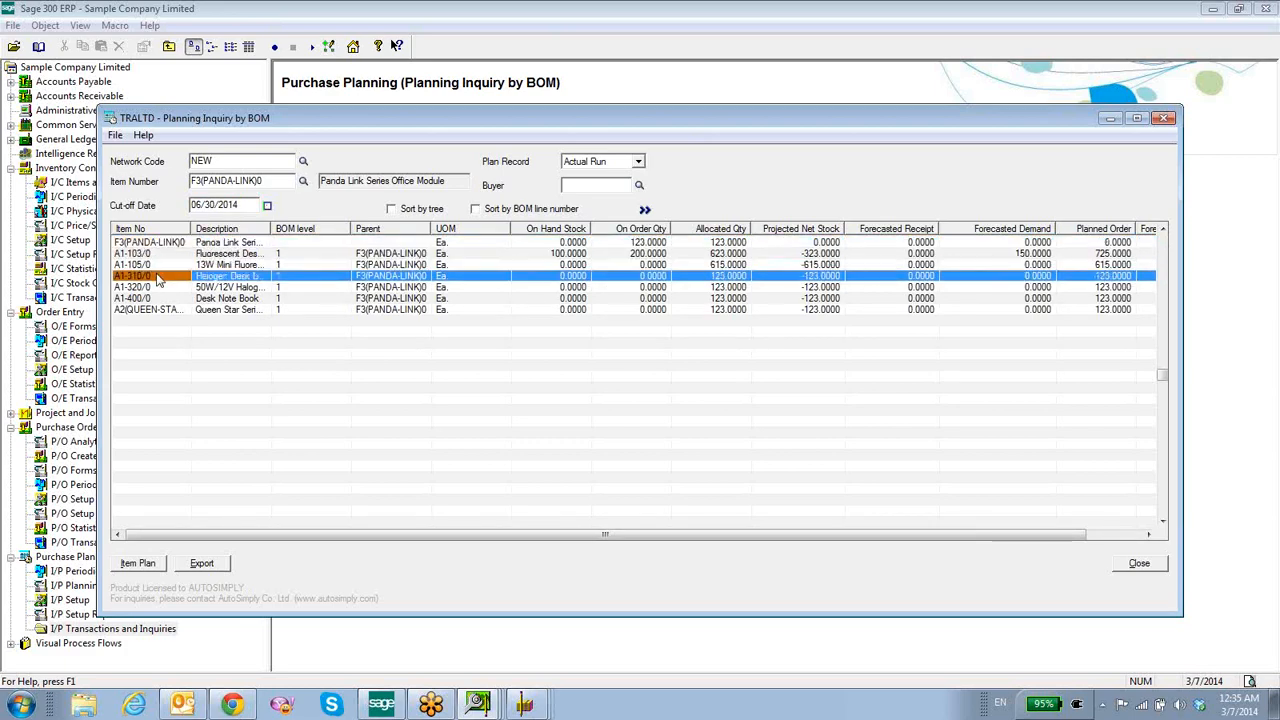
{"action": "left_click", "coordinate": [155, 287]}
{"action": "left_click", "coordinate": [156, 299]}
{"action": "left_click", "coordinate": [153, 311]}
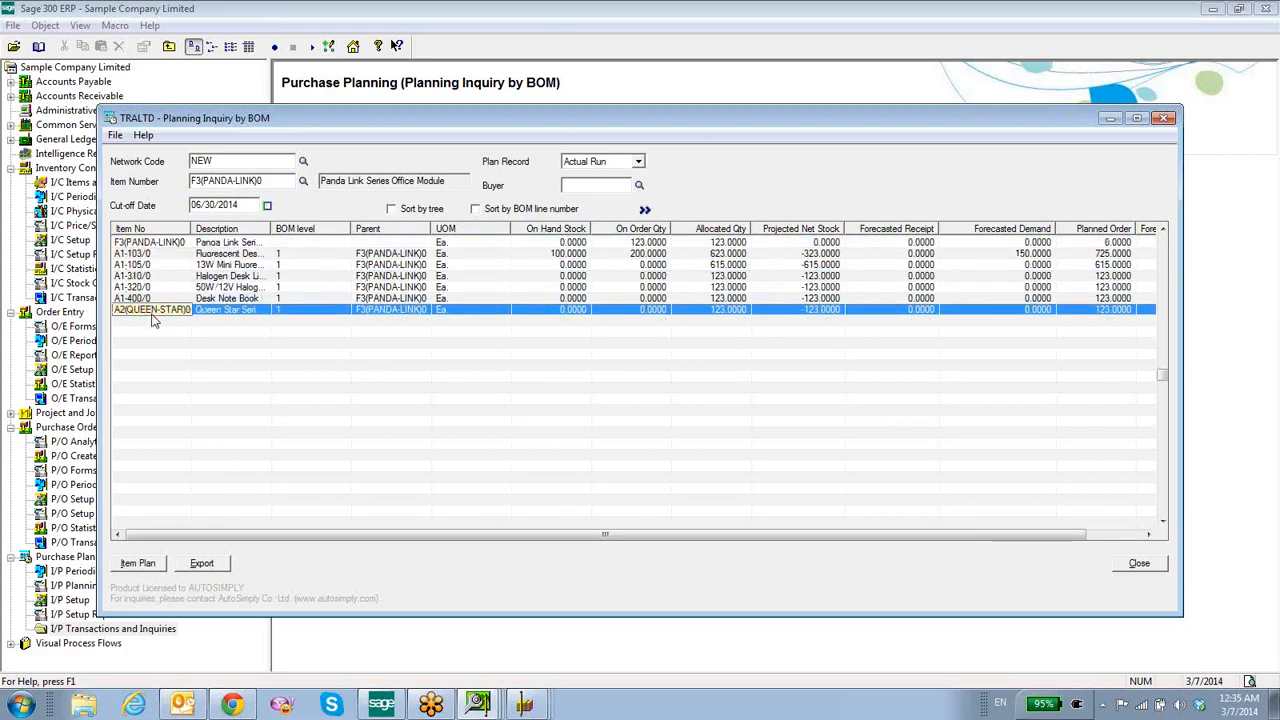
{"action": "left_click", "coordinate": [207, 244]}
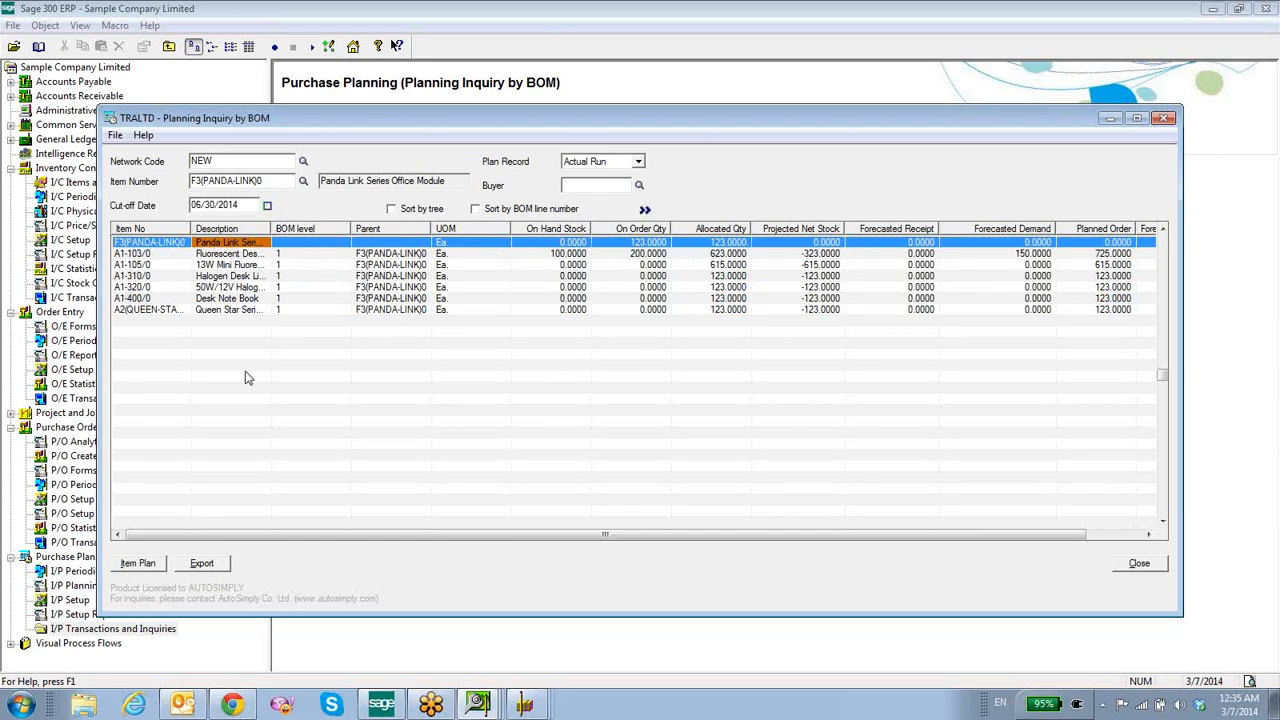
Examine the detailed plan of component A1-103/0, including its planned orders, kit usage and sales order usage, and close both inquiries.
{"action": "left_click", "coordinate": [221, 256]}
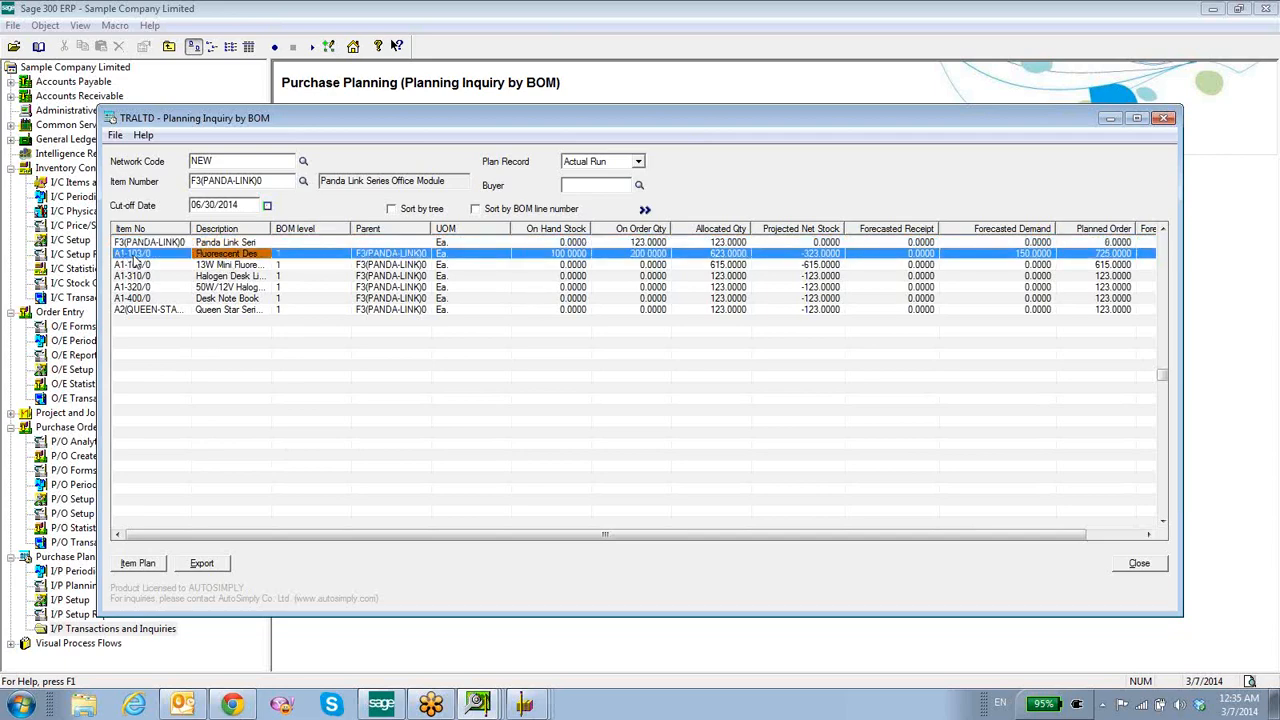
{"action": "left_click", "coordinate": [140, 564]}
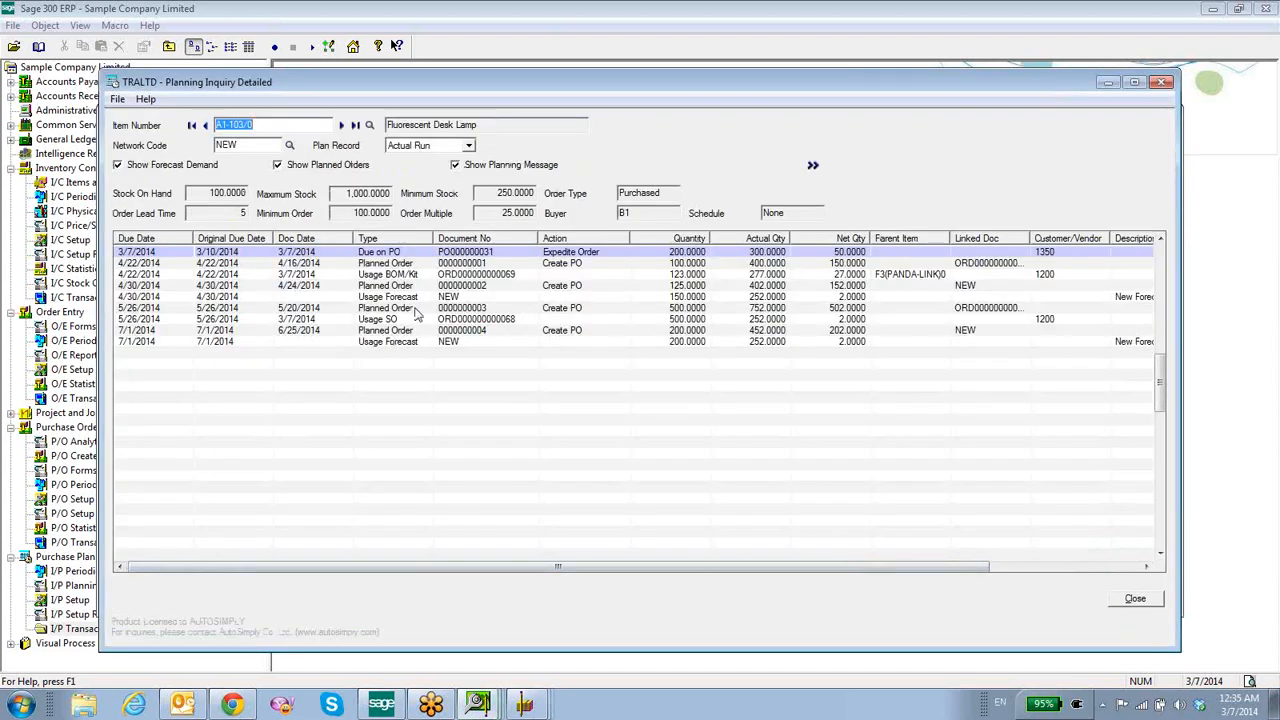
{"action": "left_click", "coordinate": [562, 310]}
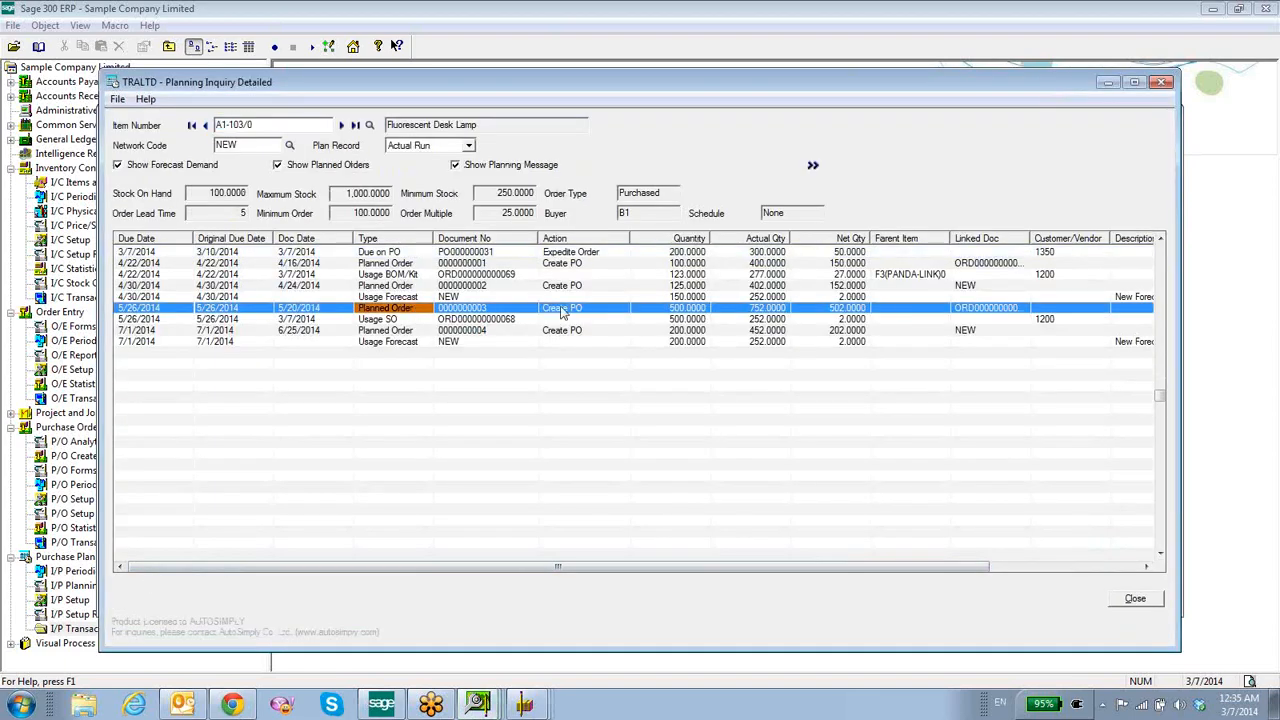
{"action": "left_click", "coordinate": [424, 277]}
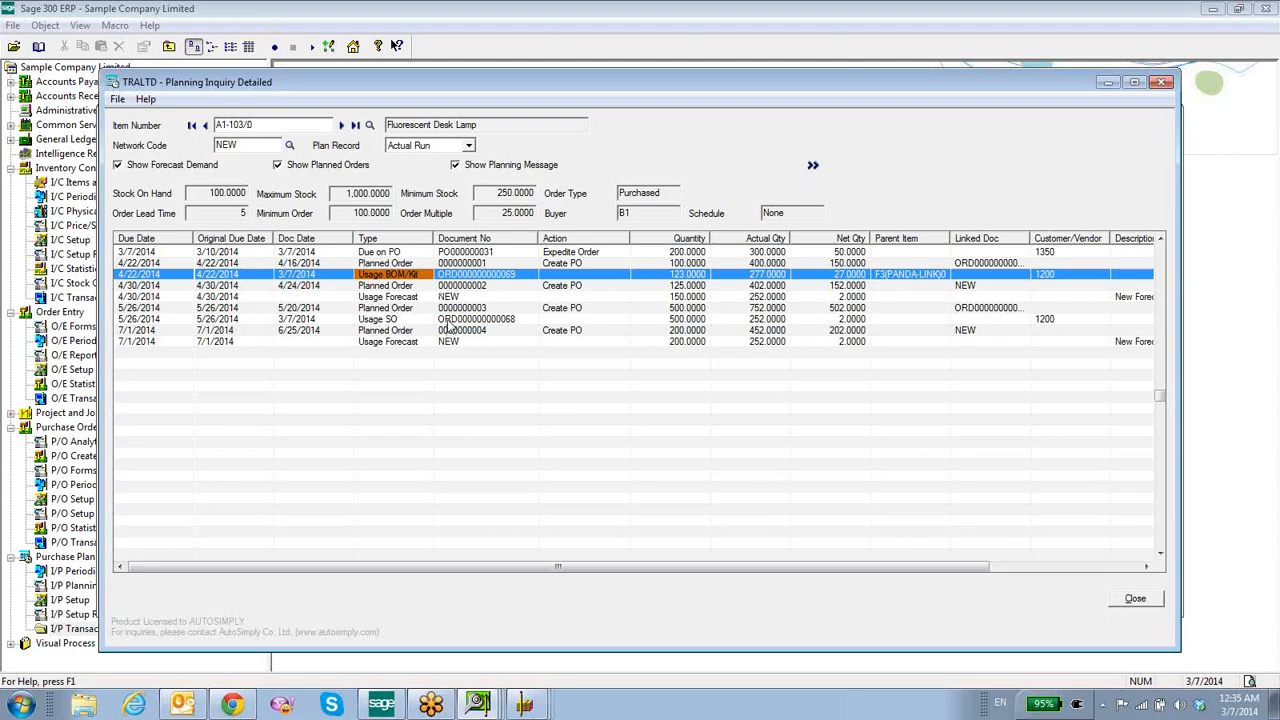
{"action": "left_click", "coordinate": [390, 318]}
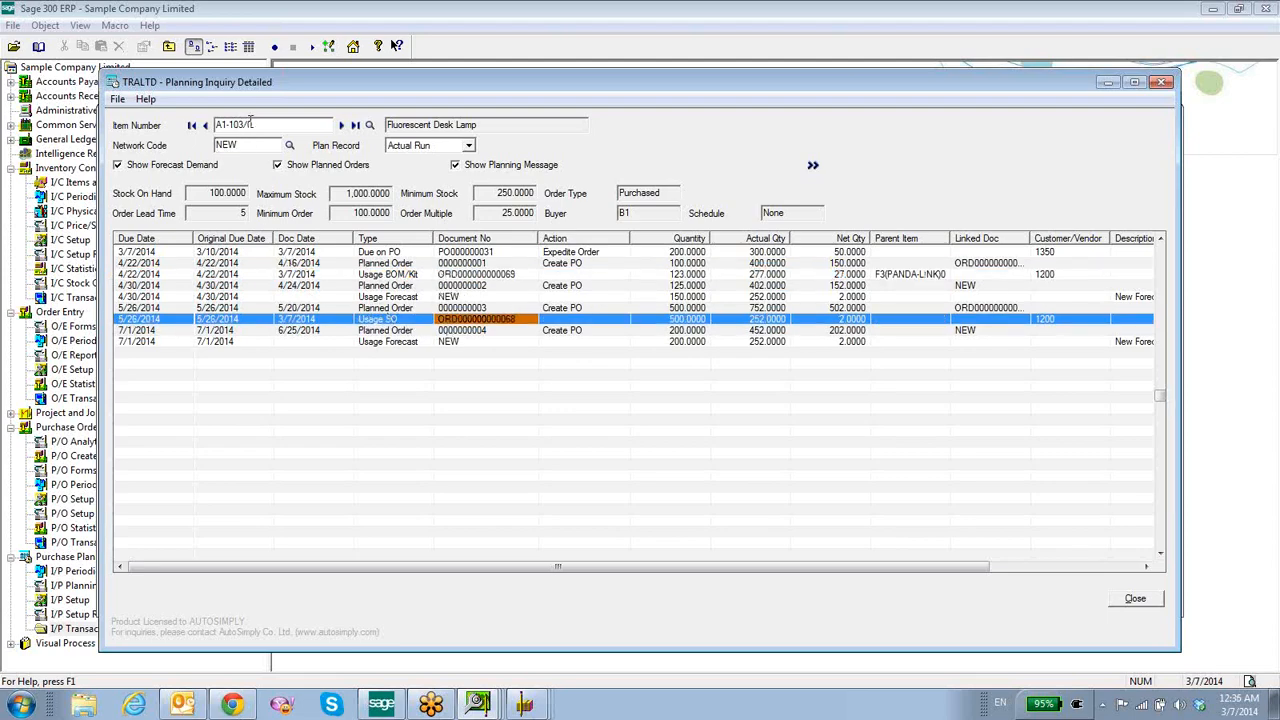
{"action": "left_click_drag", "start_coordinate": [248, 126], "coordinate": [90, 127]}
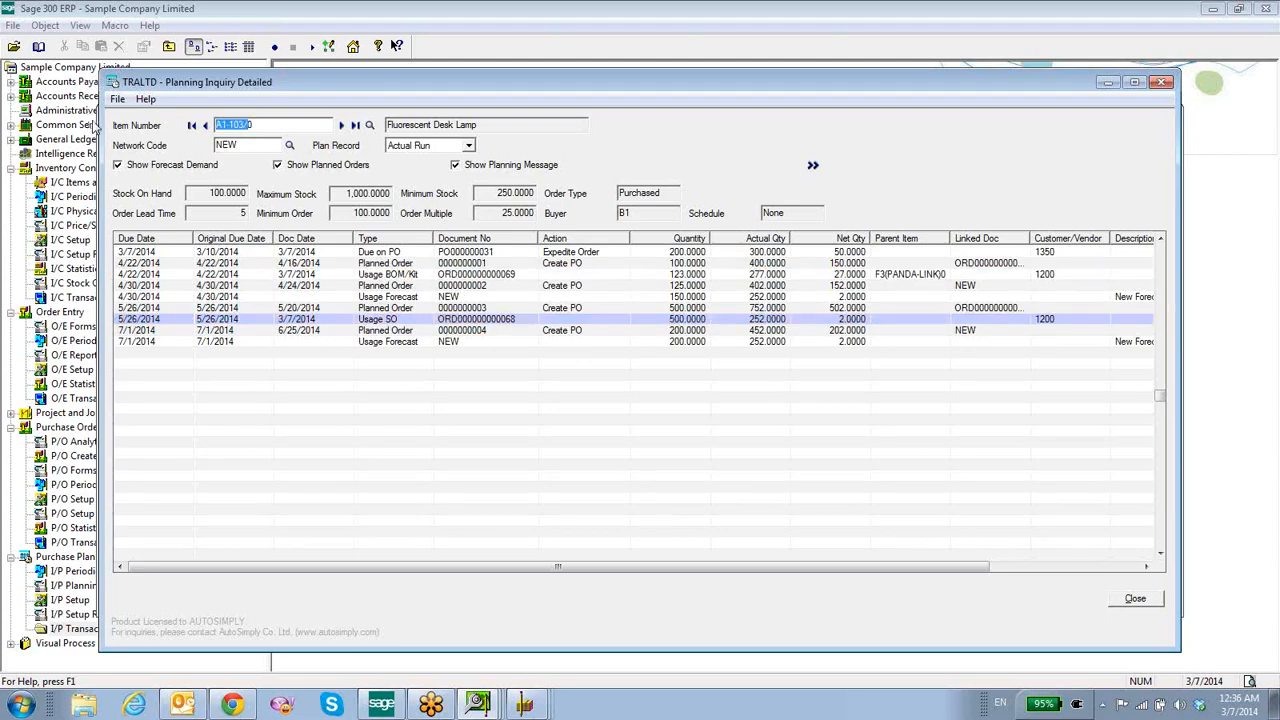
{"action": "left_click", "coordinate": [388, 286]}
{"action": "left_click", "coordinate": [391, 275]}
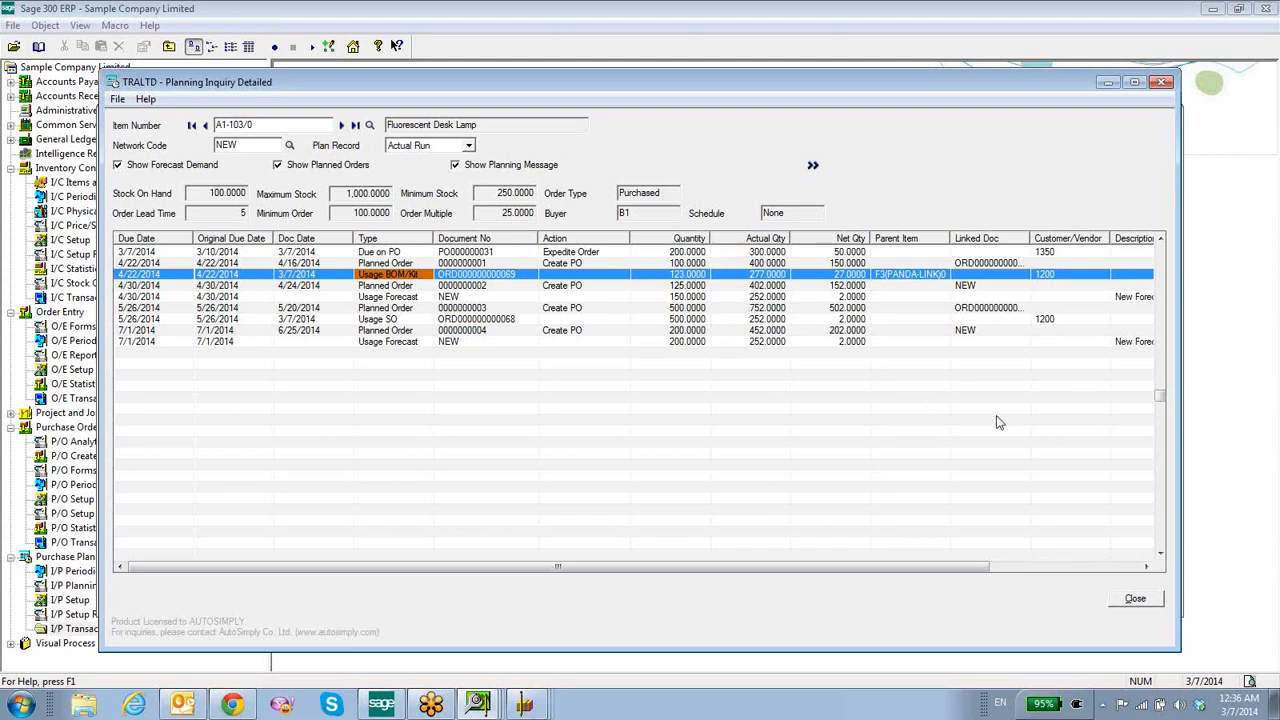
{"action": "left_click", "coordinate": [1135, 602]}
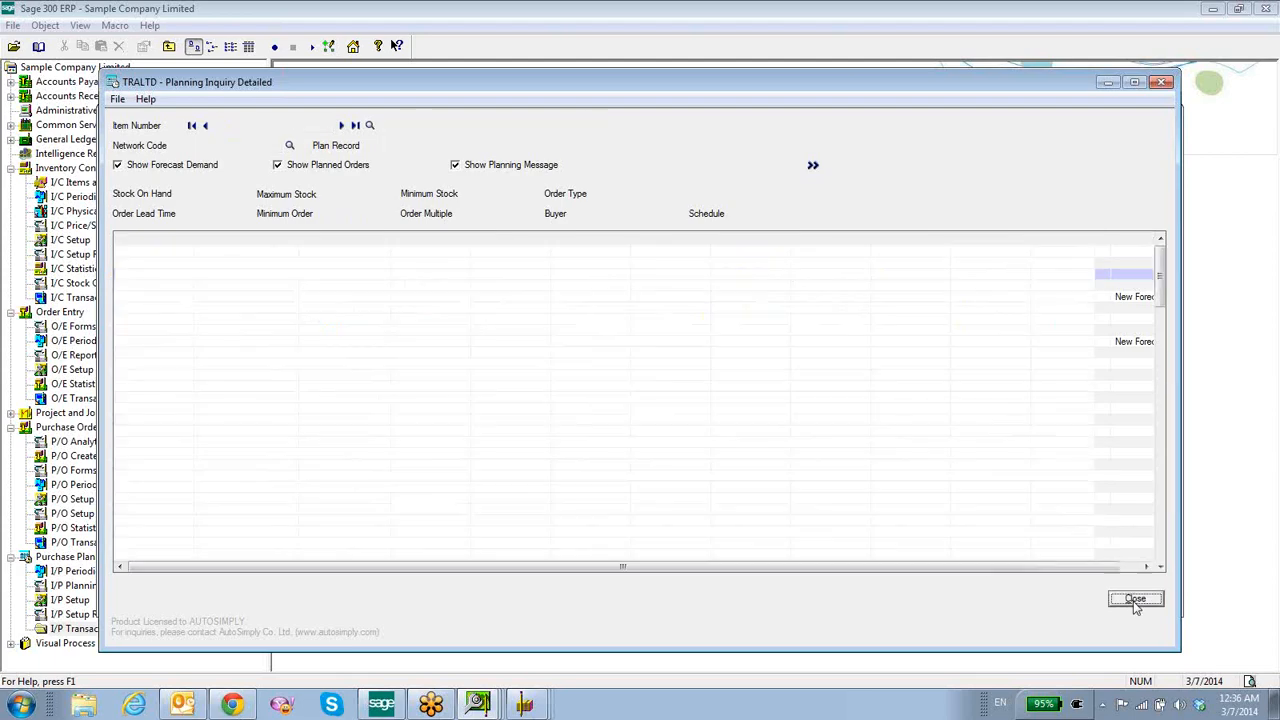
{"action": "left_click", "coordinate": [1140, 564]}
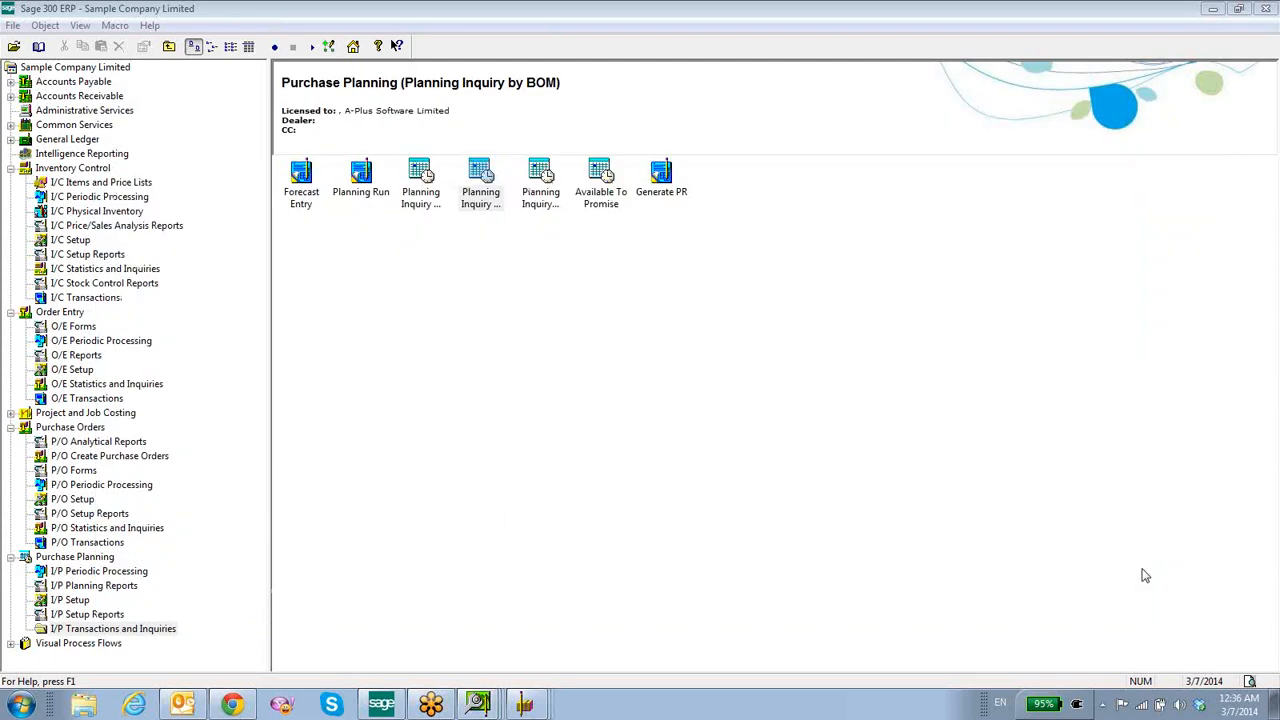
Open purchase requisition generation (Generate PR) and select network NEW.
{"action": "left_click", "coordinate": [88, 559]}
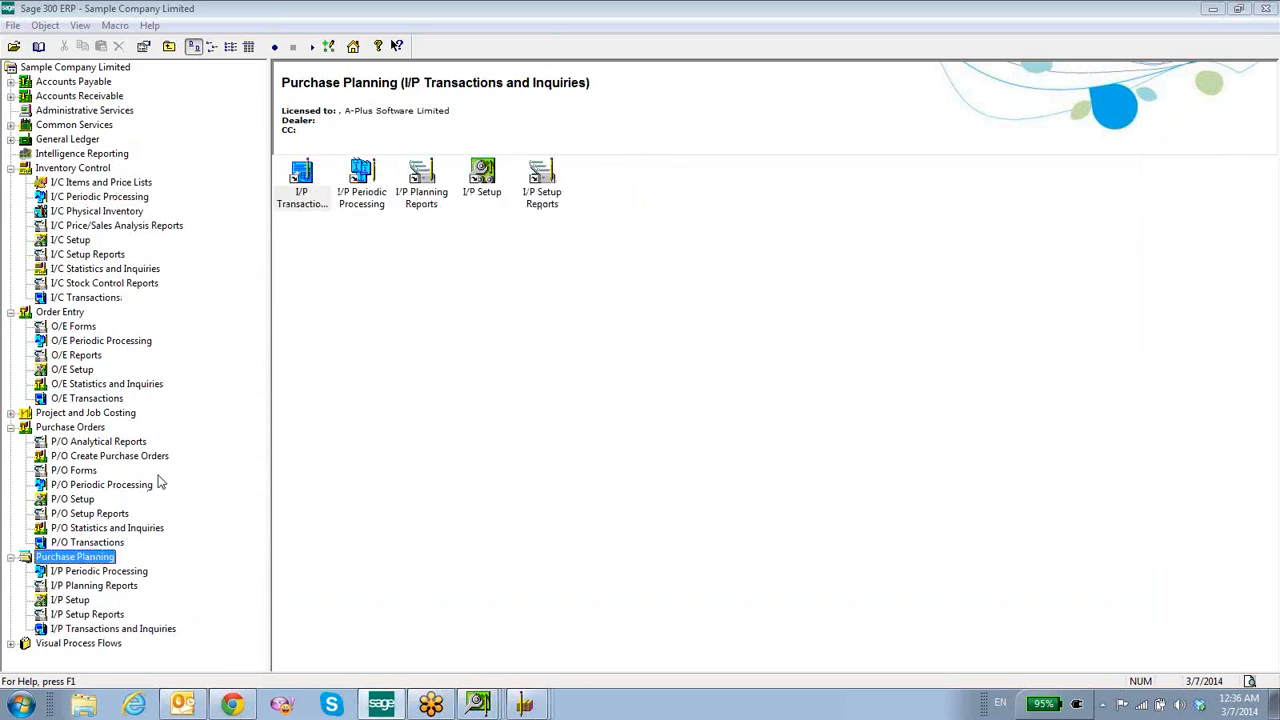
{"action": "double_click", "coordinate": [302, 180]}
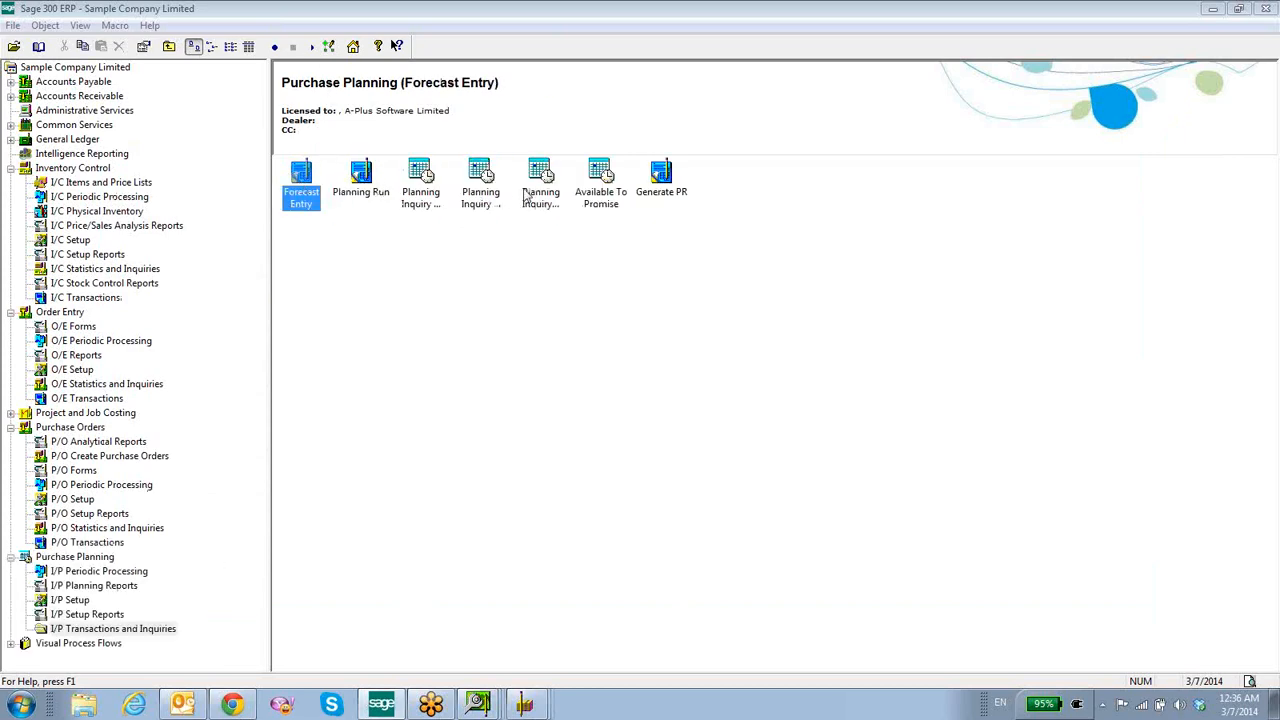
{"action": "left_click", "coordinate": [657, 185]}
{"action": "double_click", "coordinate": [657, 185]}
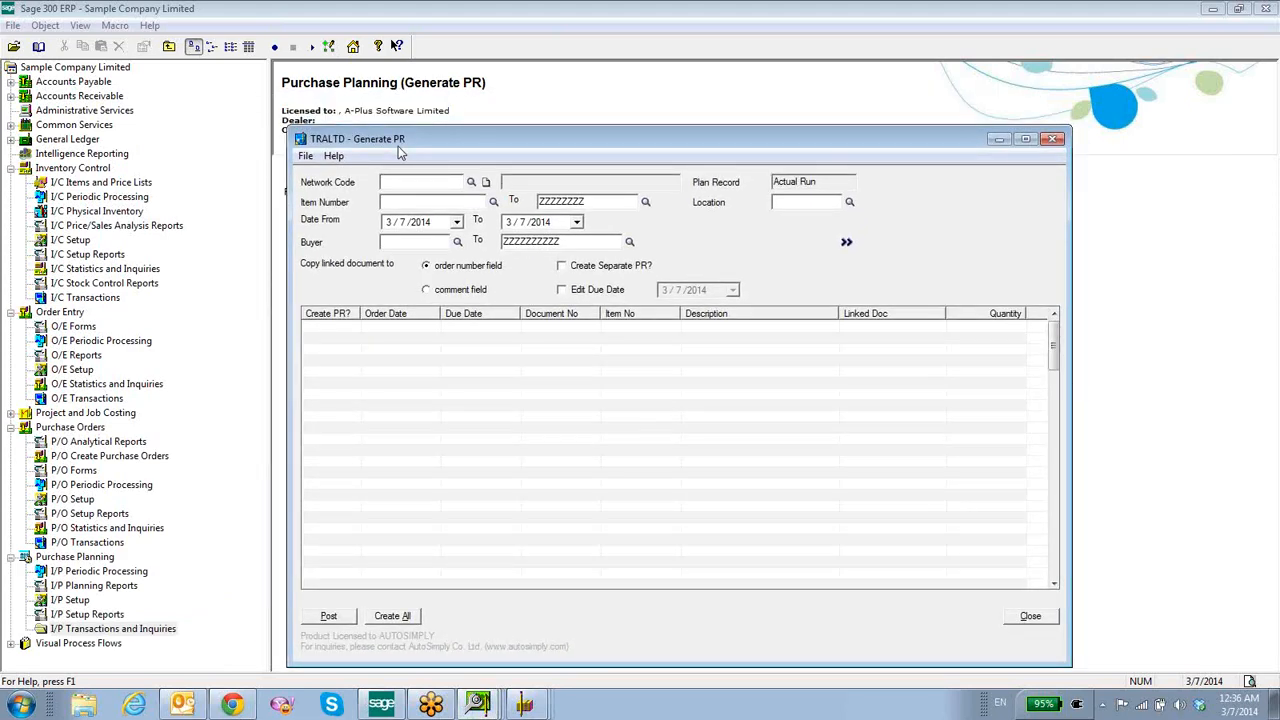
{"action": "left_click", "coordinate": [473, 185]}
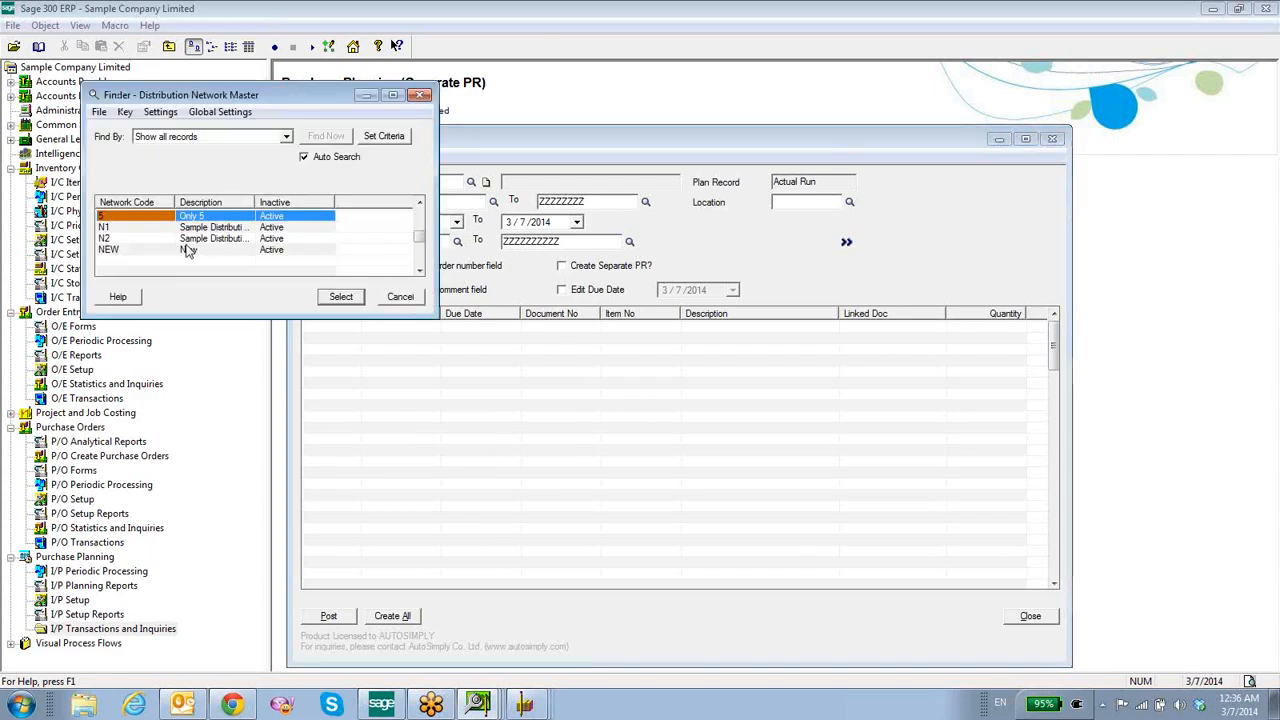
{"action": "double_click", "coordinate": [190, 248]}
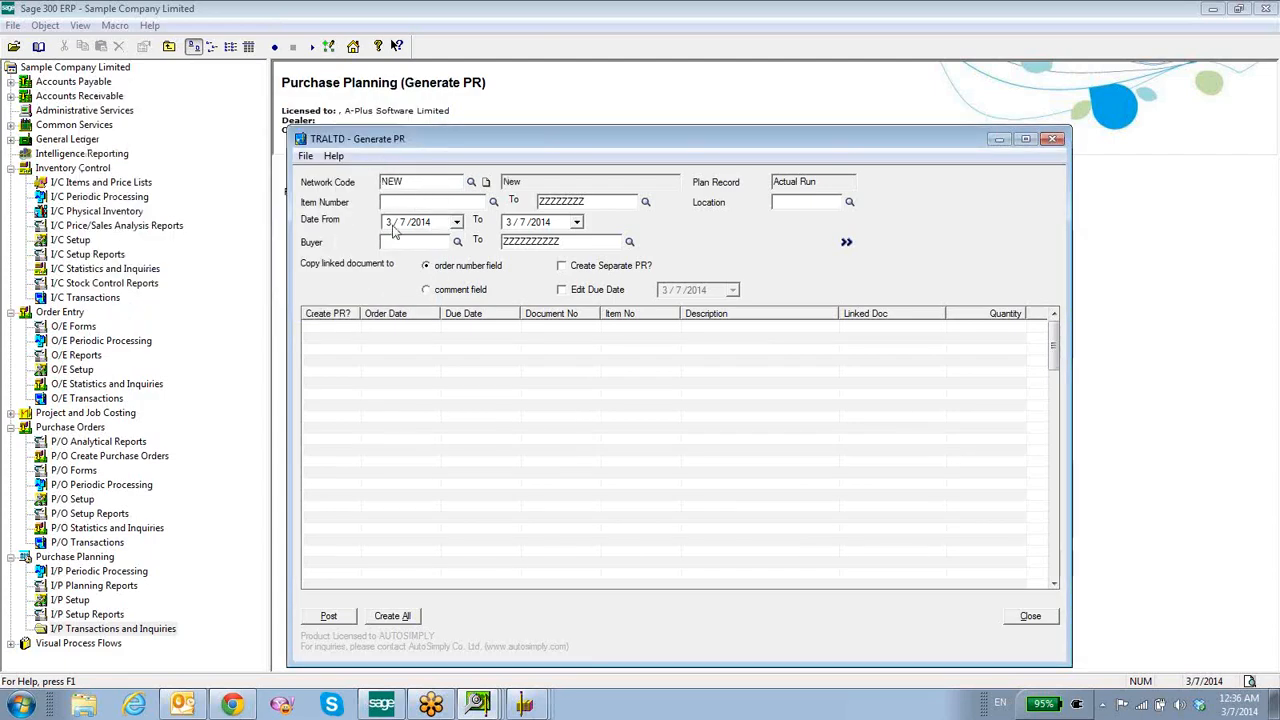
Set the end date to 5/31/2014 and the location to 1, and load the planned orders.
{"action": "left_click", "coordinate": [577, 222]}
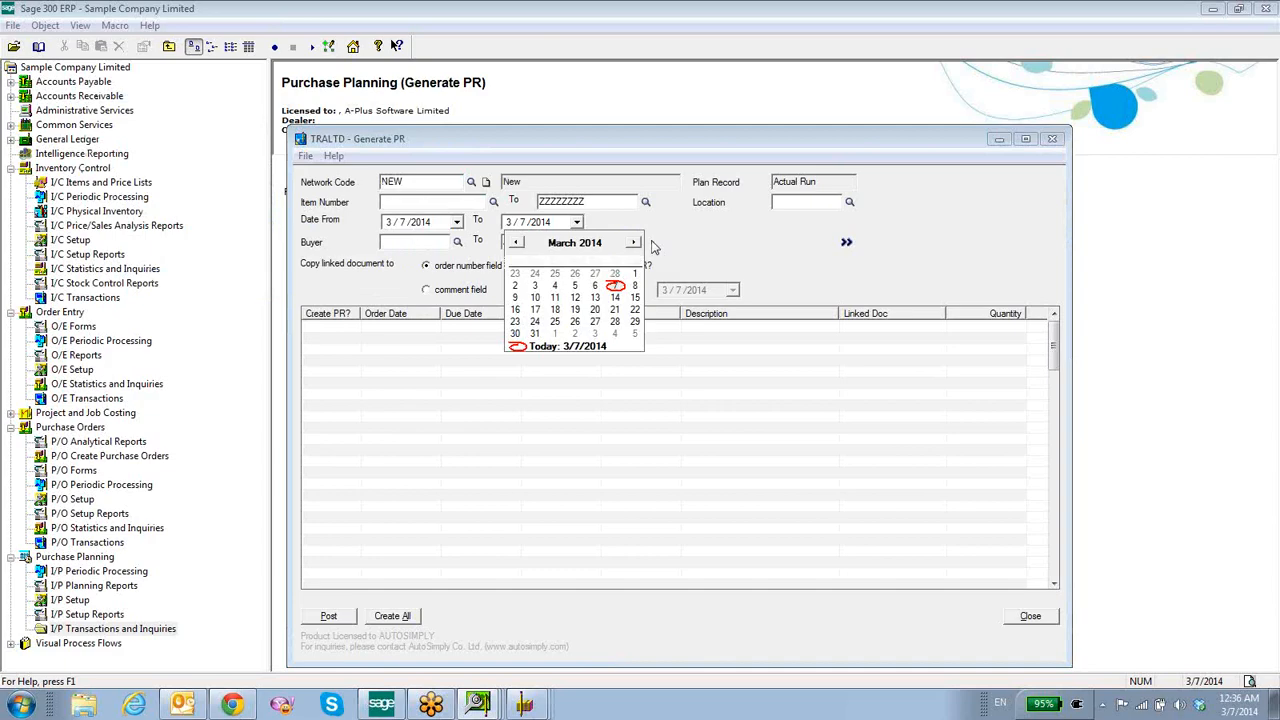
{"action": "left_click", "coordinate": [633, 243]}
{"action": "left_click", "coordinate": [633, 243]}
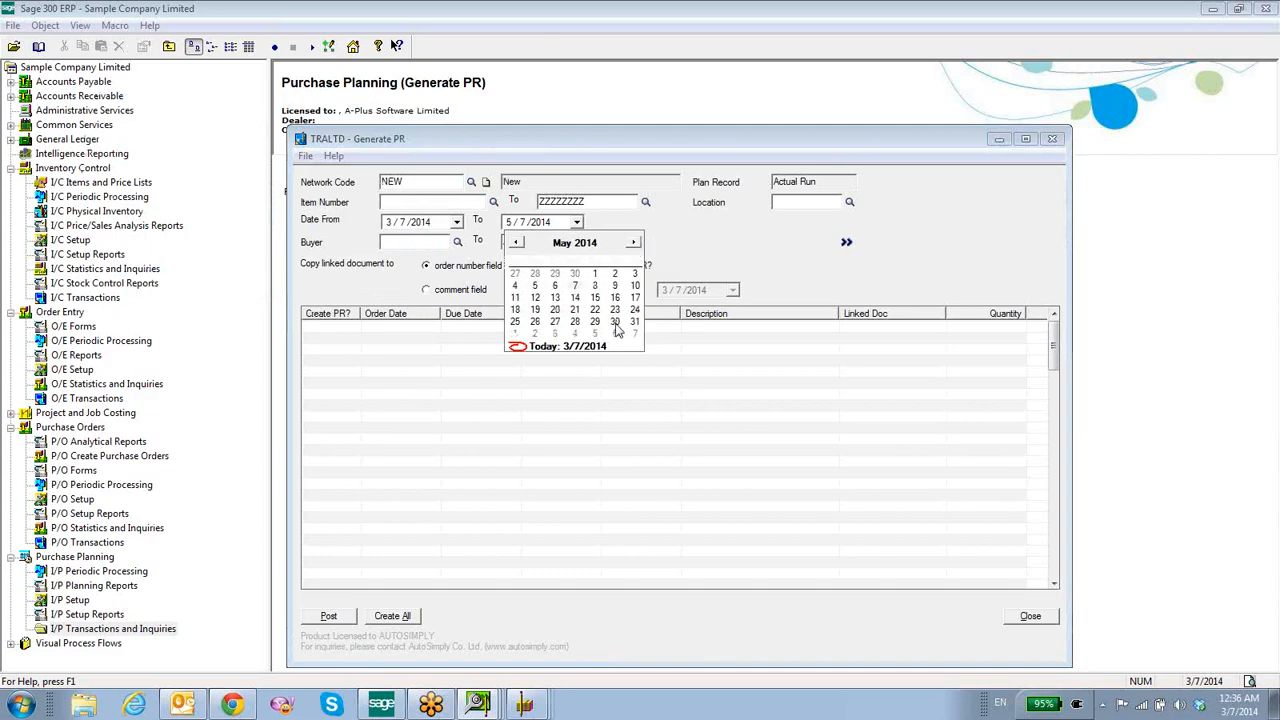
{"action": "left_click", "coordinate": [634, 322]}
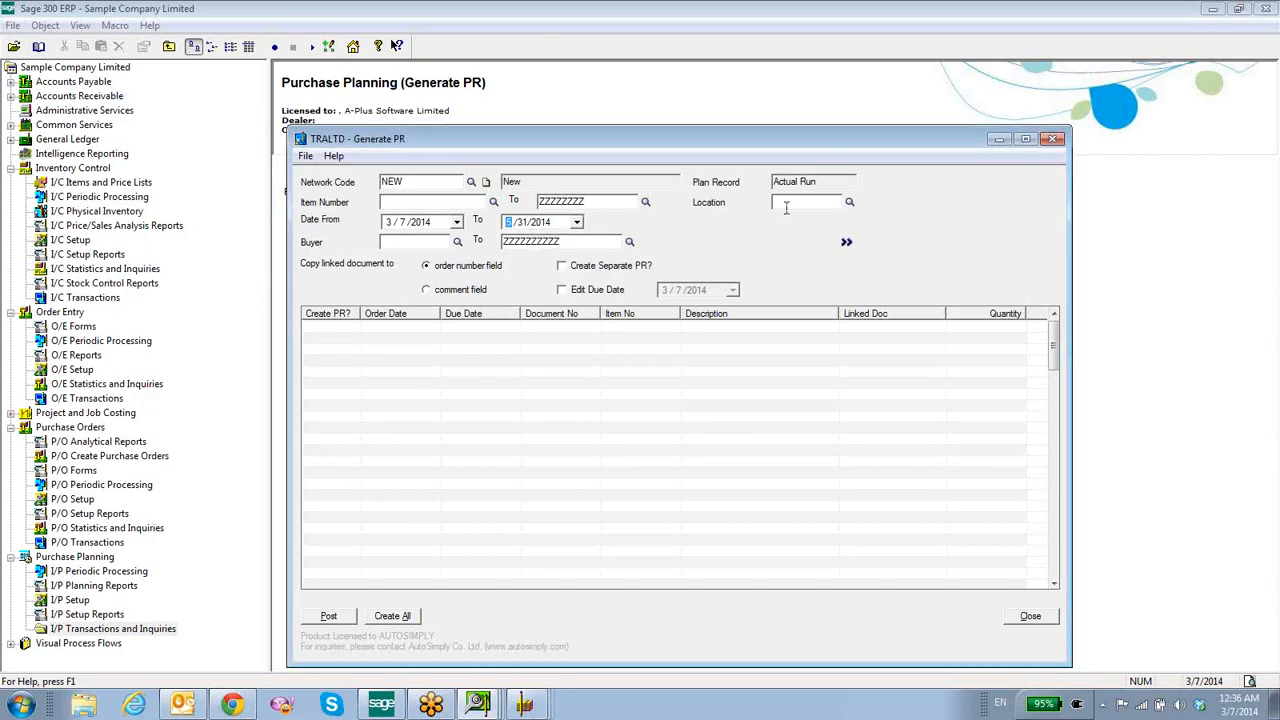
{"action": "left_click", "coordinate": [846, 241]}
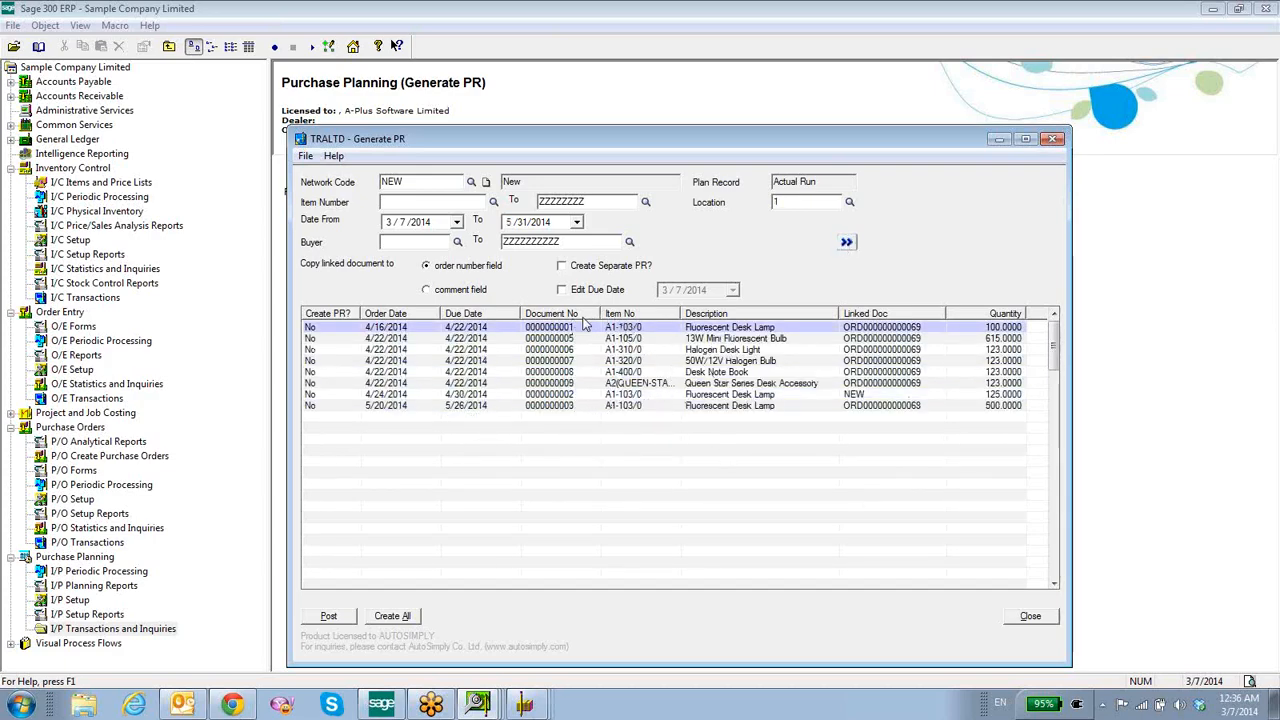
Mark the planned orders for A1-103/0 (quantities 100 and 125), A1-105/0 and A1-320/0 for requisition creation.
{"action": "left_click", "coordinate": [325, 328]}
{"action": "left_click", "coordinate": [324, 340]}
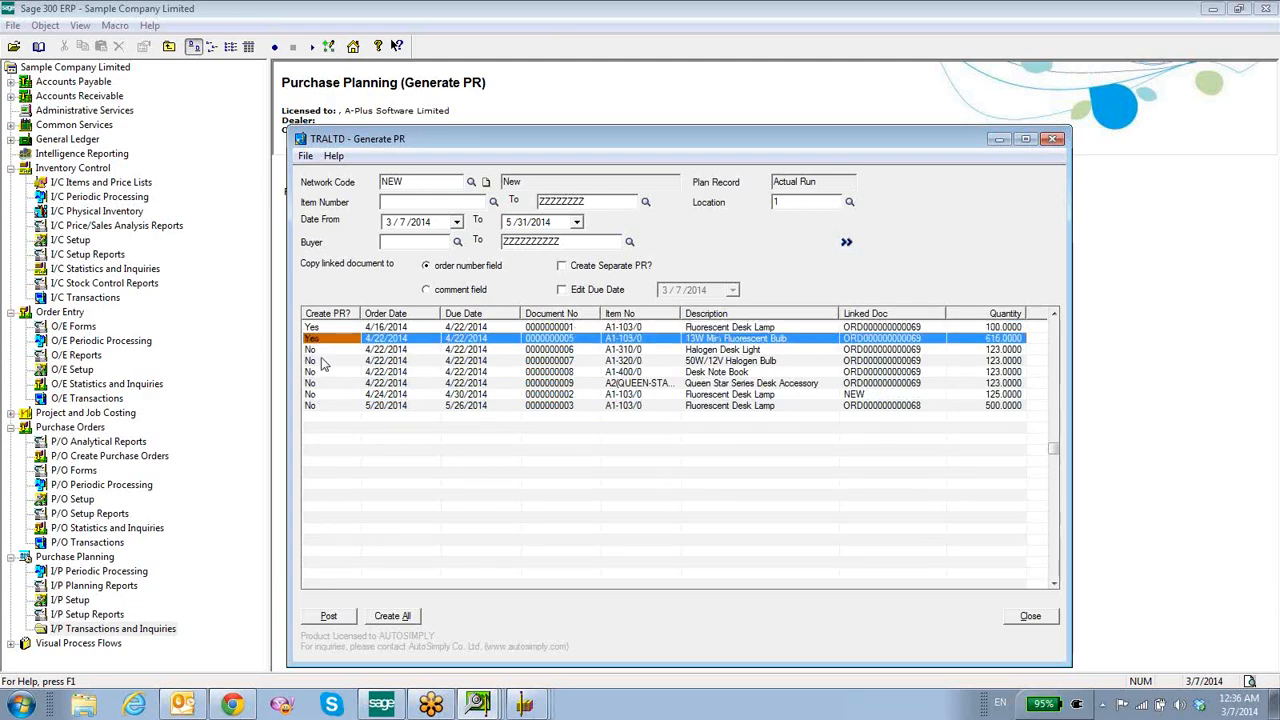
{"action": "left_click", "coordinate": [321, 361]}
{"action": "left_click", "coordinate": [320, 395]}
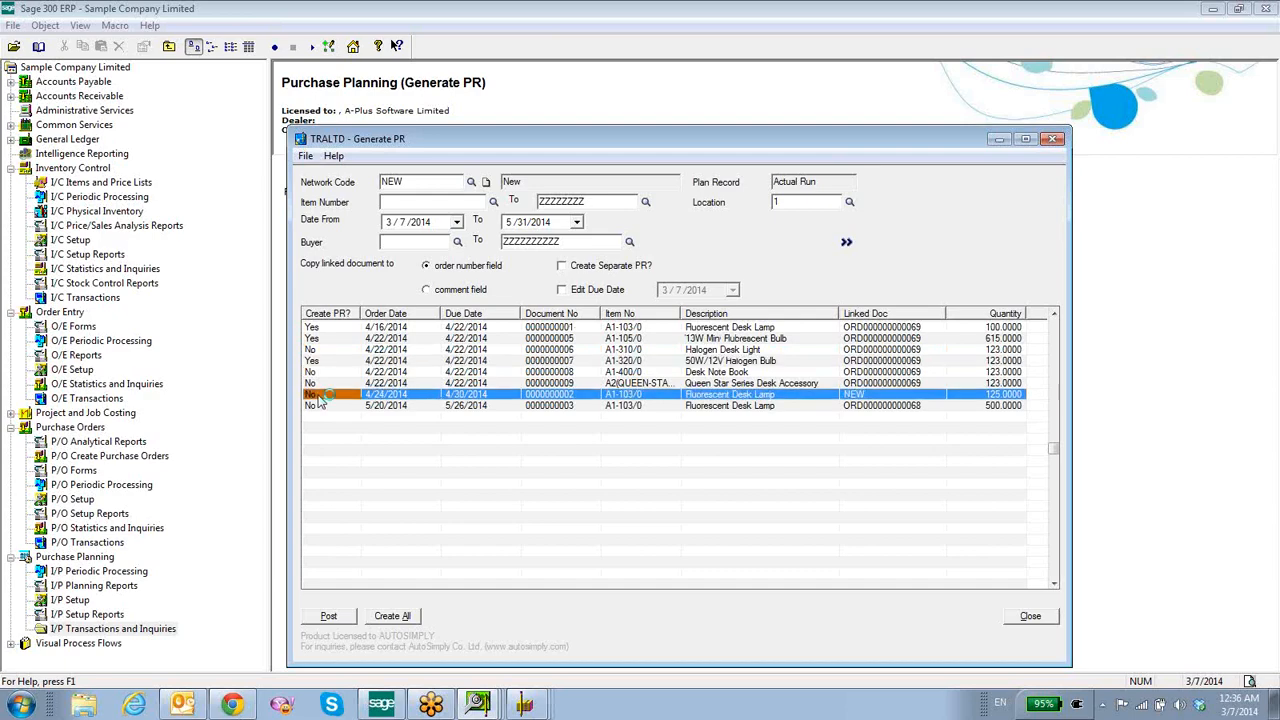
Inspect the editable order date, due date and quantity of the first A1-103/0 order and the quantity of A1-400/0.
{"action": "left_click", "coordinate": [410, 328]}
{"action": "left_click", "coordinate": [461, 332]}
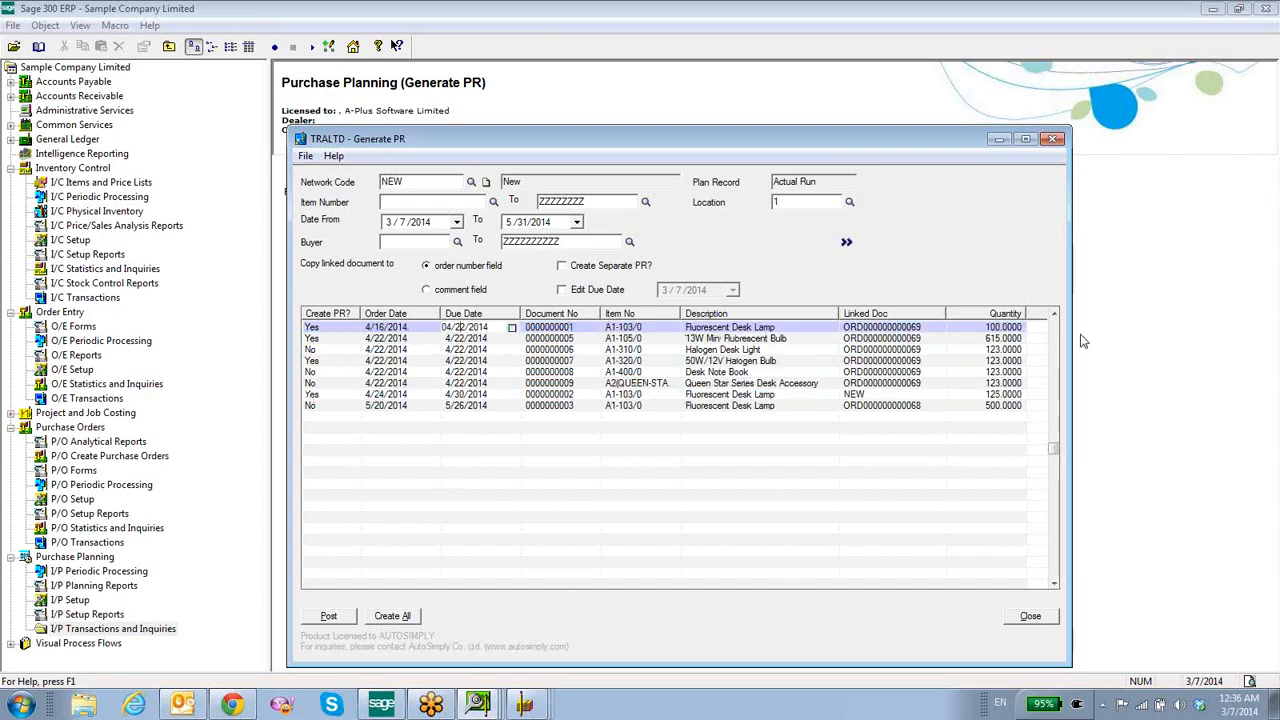
{"action": "left_click", "coordinate": [1010, 328]}
{"action": "left_click", "coordinate": [1005, 372]}
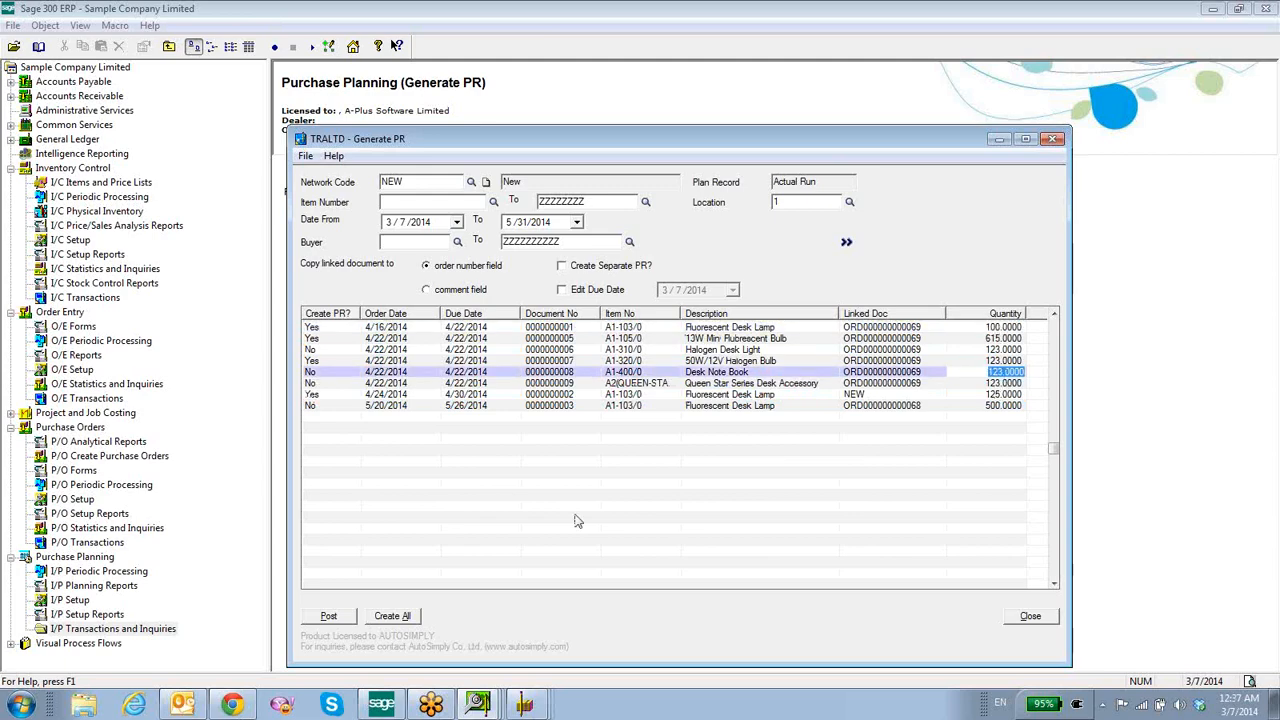
Post the marked planned orders as a purchase requisition, review the created requisition's message and close it.
{"action": "left_click", "coordinate": [330, 616]}
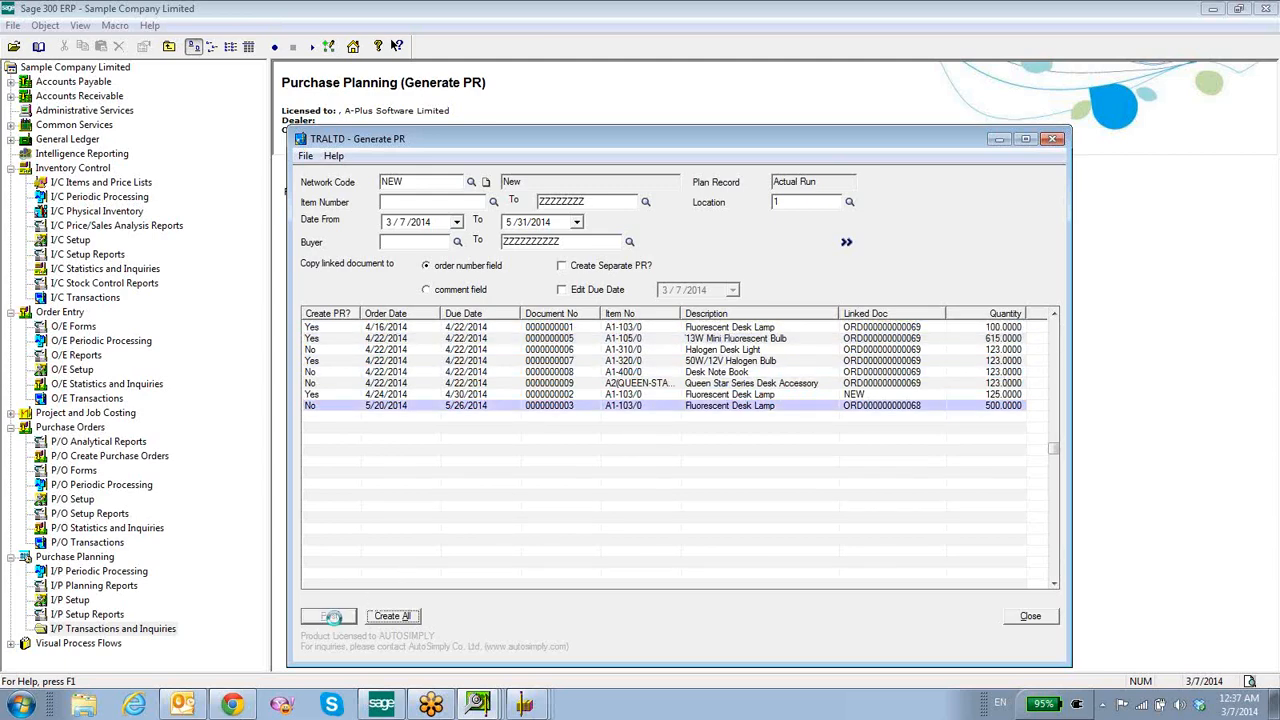
{"action": "left_click", "coordinate": [515, 231]}
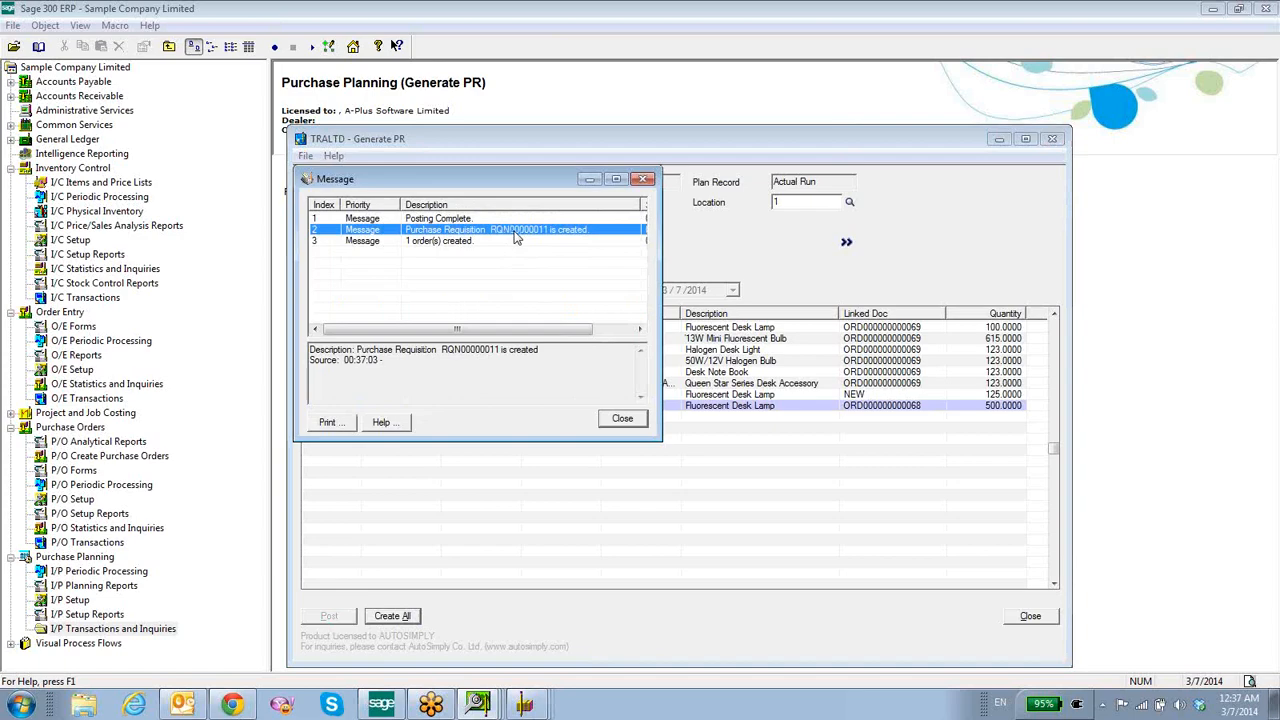
{"action": "left_click", "coordinate": [622, 419]}
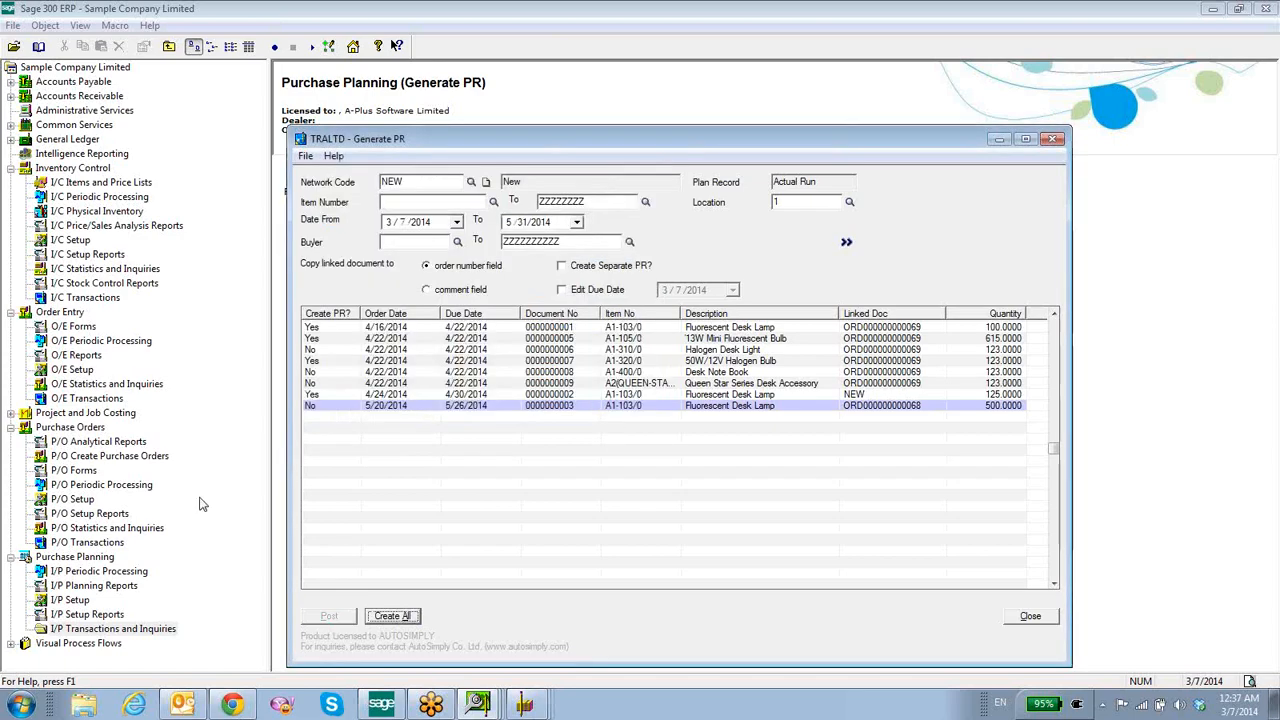
Open Requisition Entry, load the newly generated requisition to review its lines, and close it.
{"action": "left_click", "coordinate": [82, 427]}
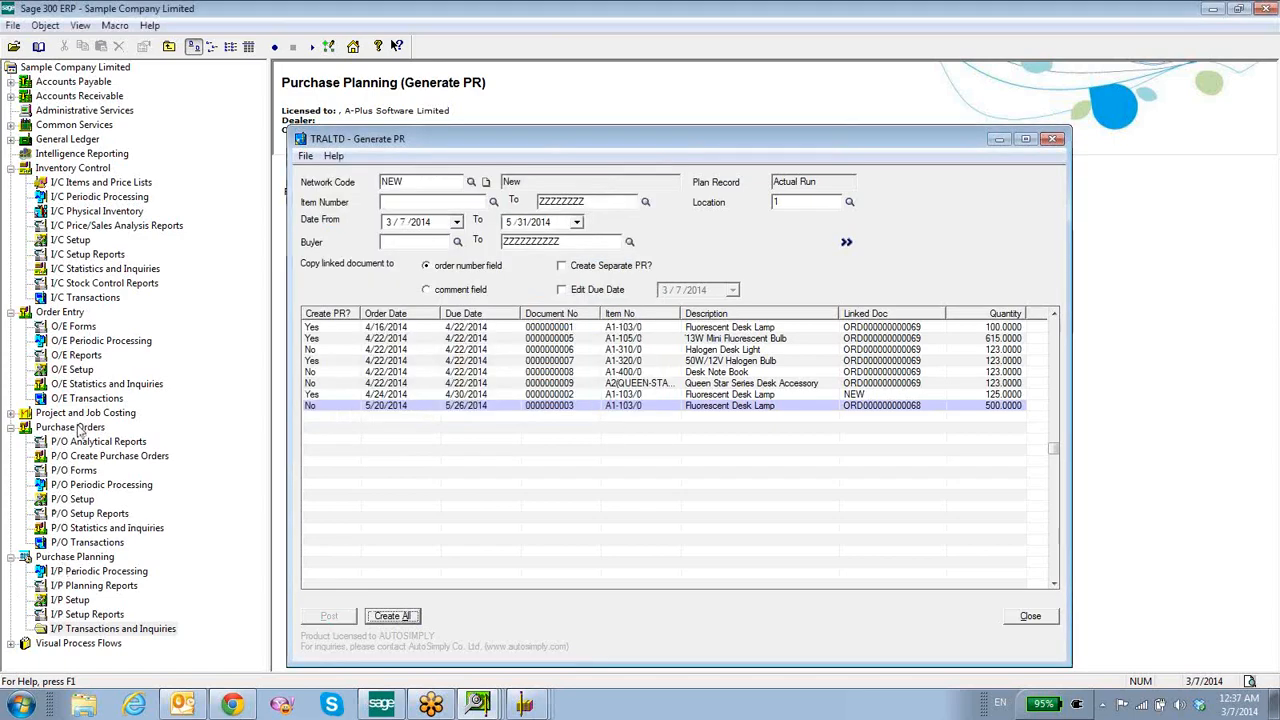
{"action": "double_click", "coordinate": [303, 190]}
{"action": "double_click", "coordinate": [303, 193]}
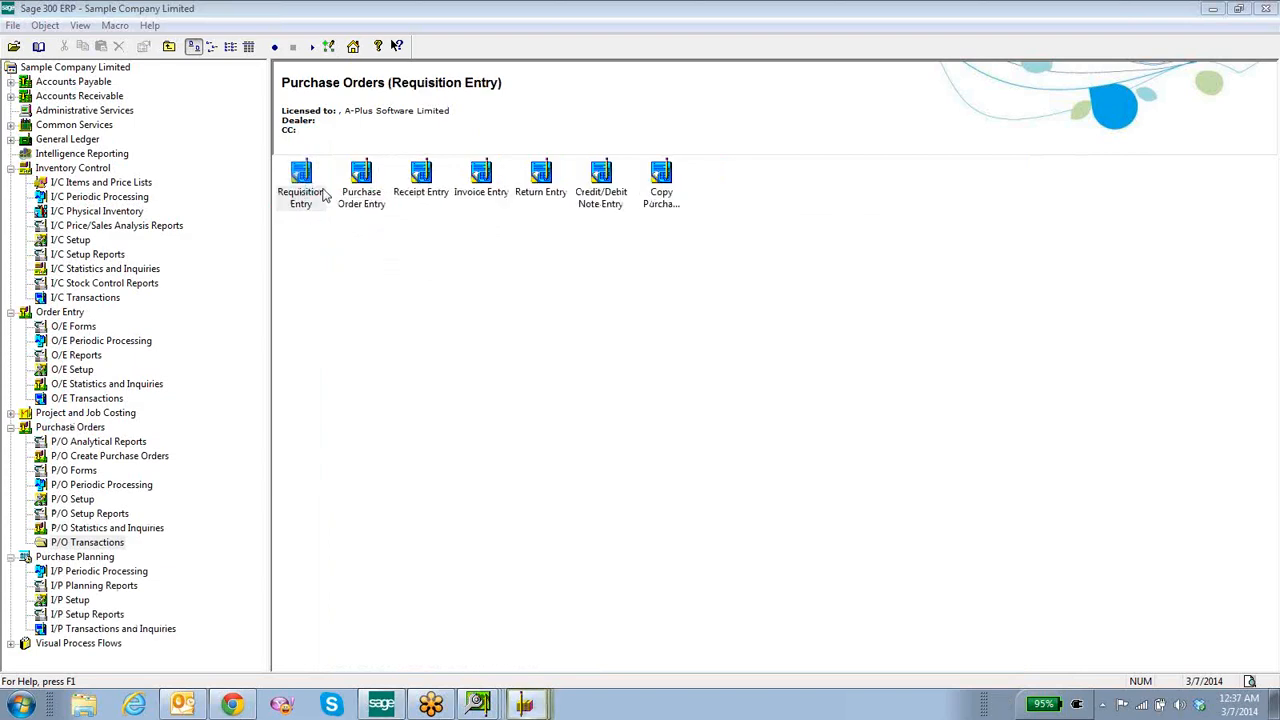
{"action": "left_click", "coordinate": [553, 166]}
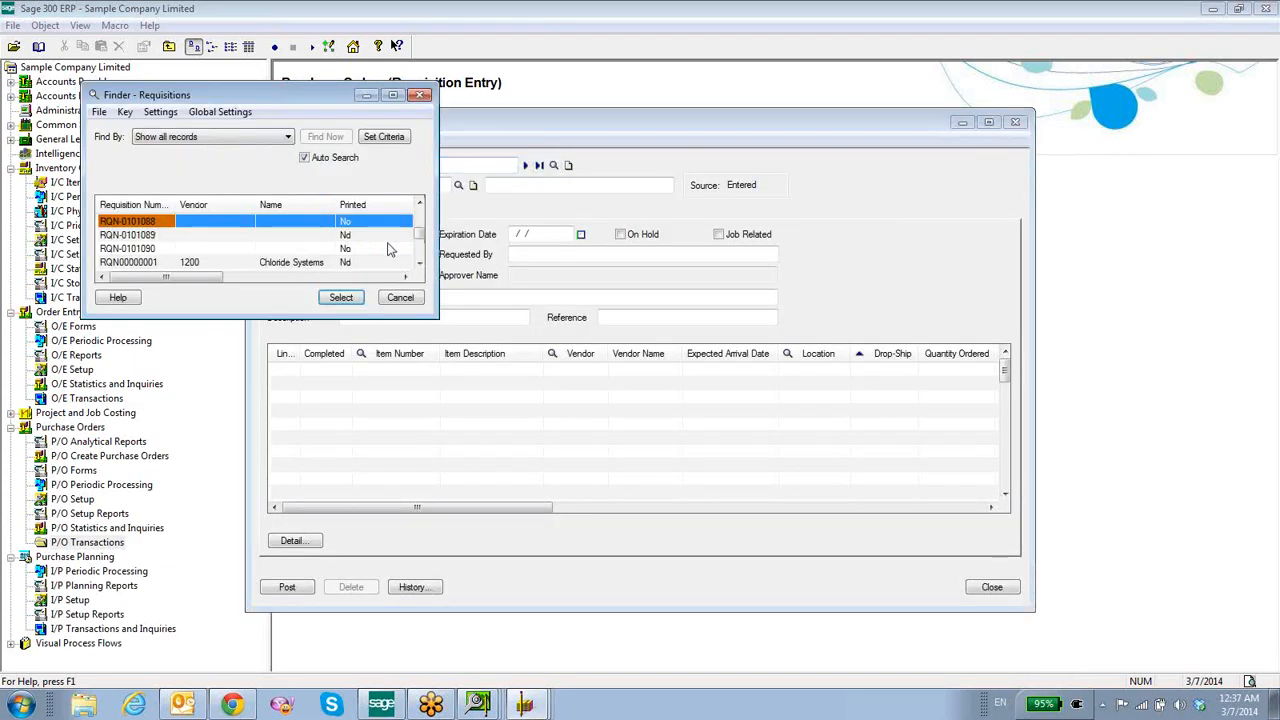
{"action": "scroll", "coordinate": [420, 250], "scroll_direction": "down", "scroll_amount": 1}
{"action": "double_click", "coordinate": [329, 264]}
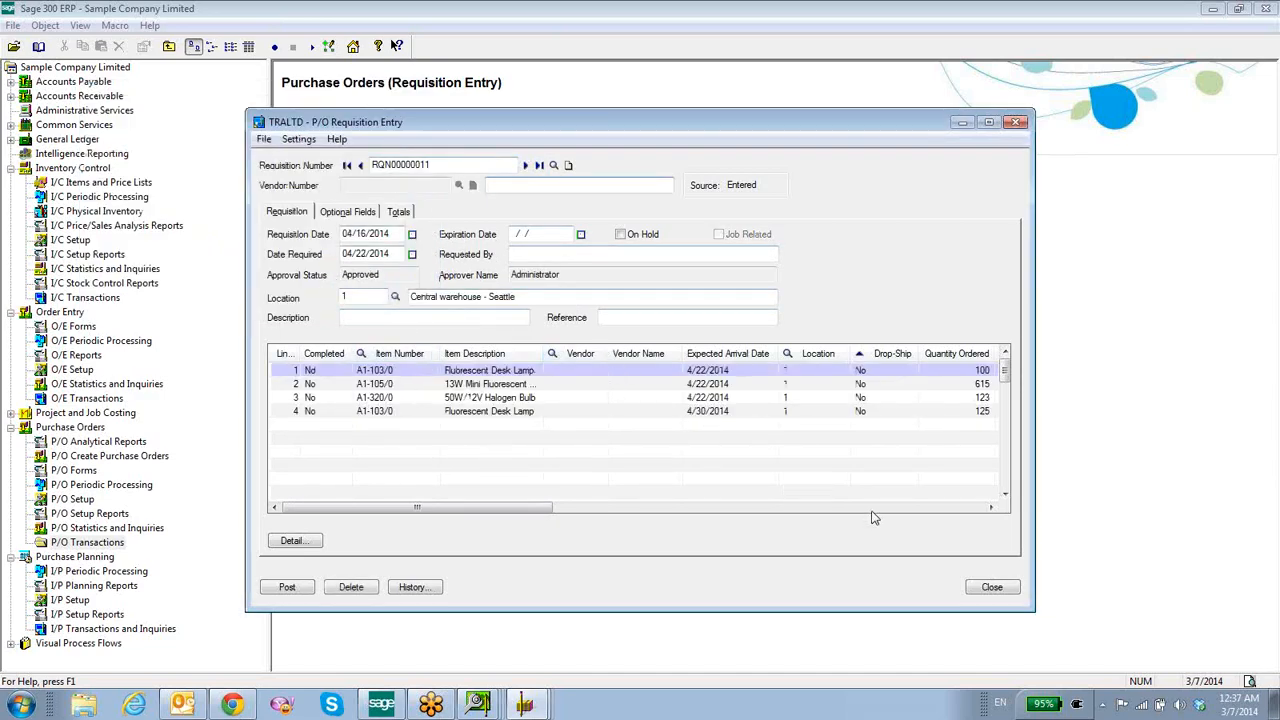
{"action": "left_click", "coordinate": [997, 587]}
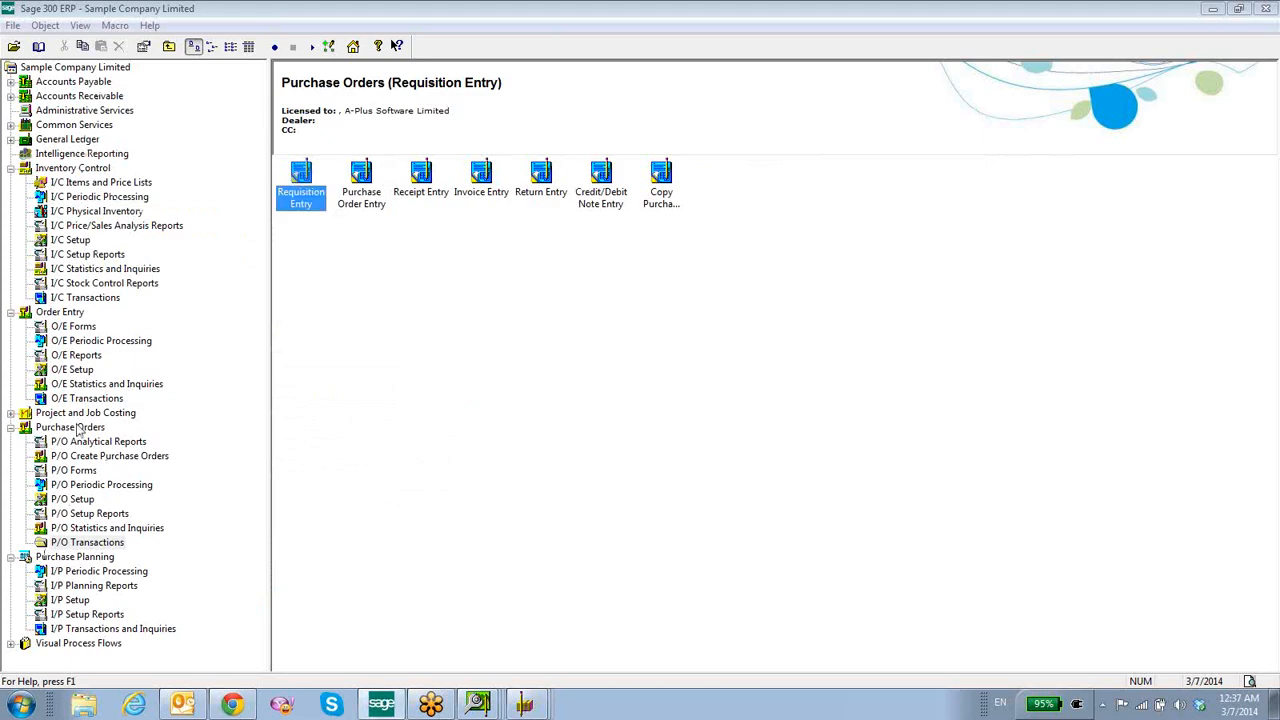
Look through the purchase order creation and transaction functions, then the Purchase Planning transactions with Forecast Entry.
{"action": "left_click", "coordinate": [70, 427]}
{"action": "double_click", "coordinate": [492, 208]}
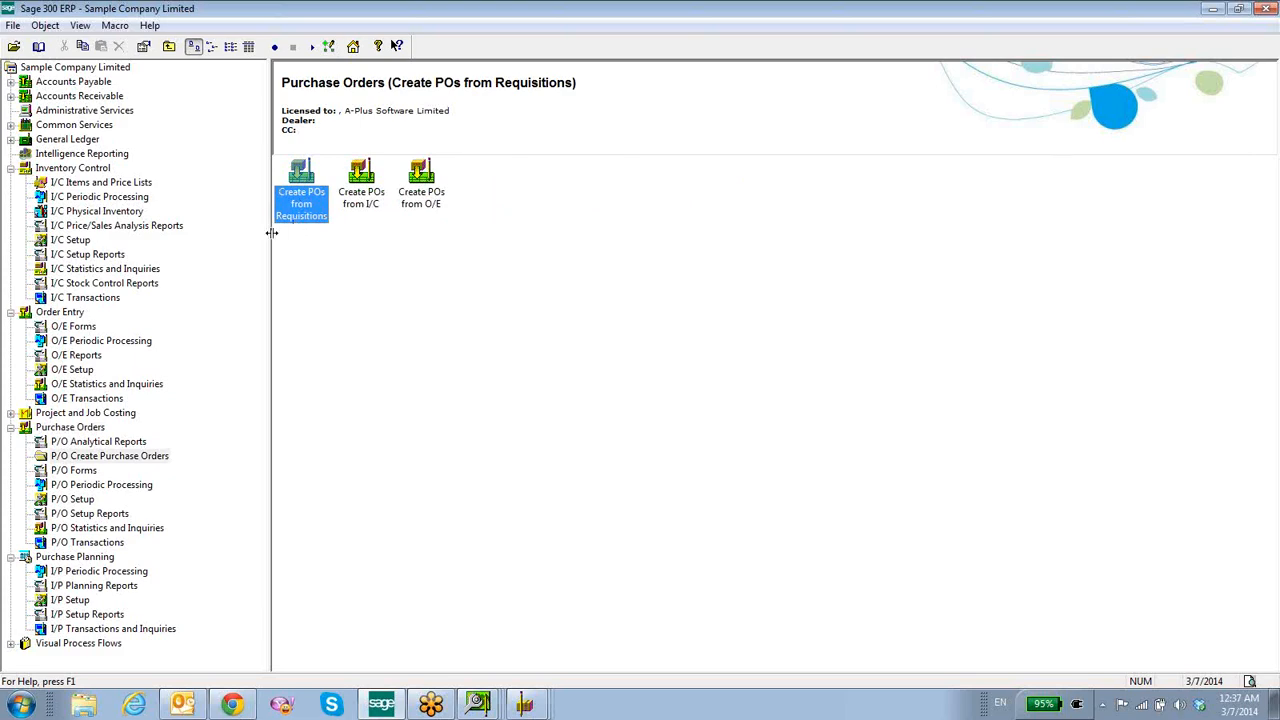
{"action": "left_click", "coordinate": [84, 427]}
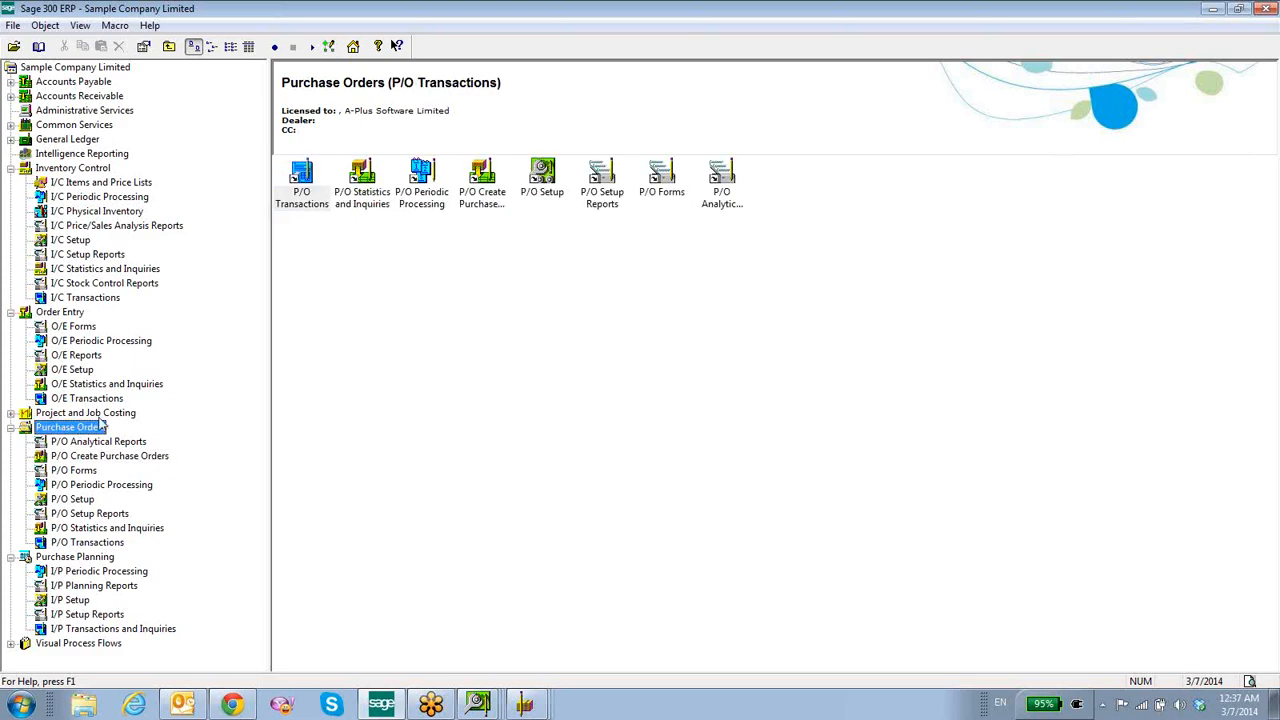
{"action": "left_click", "coordinate": [300, 205]}
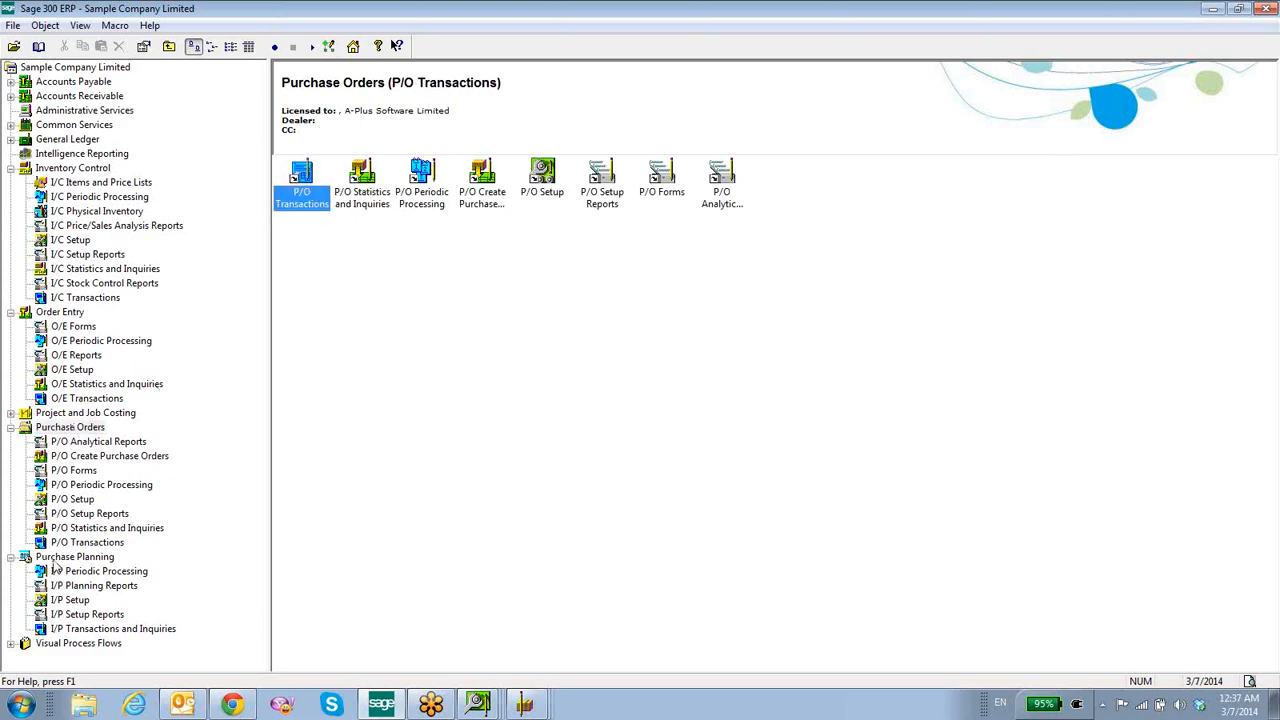
{"action": "left_click", "coordinate": [55, 559]}
{"action": "double_click", "coordinate": [316, 202]}
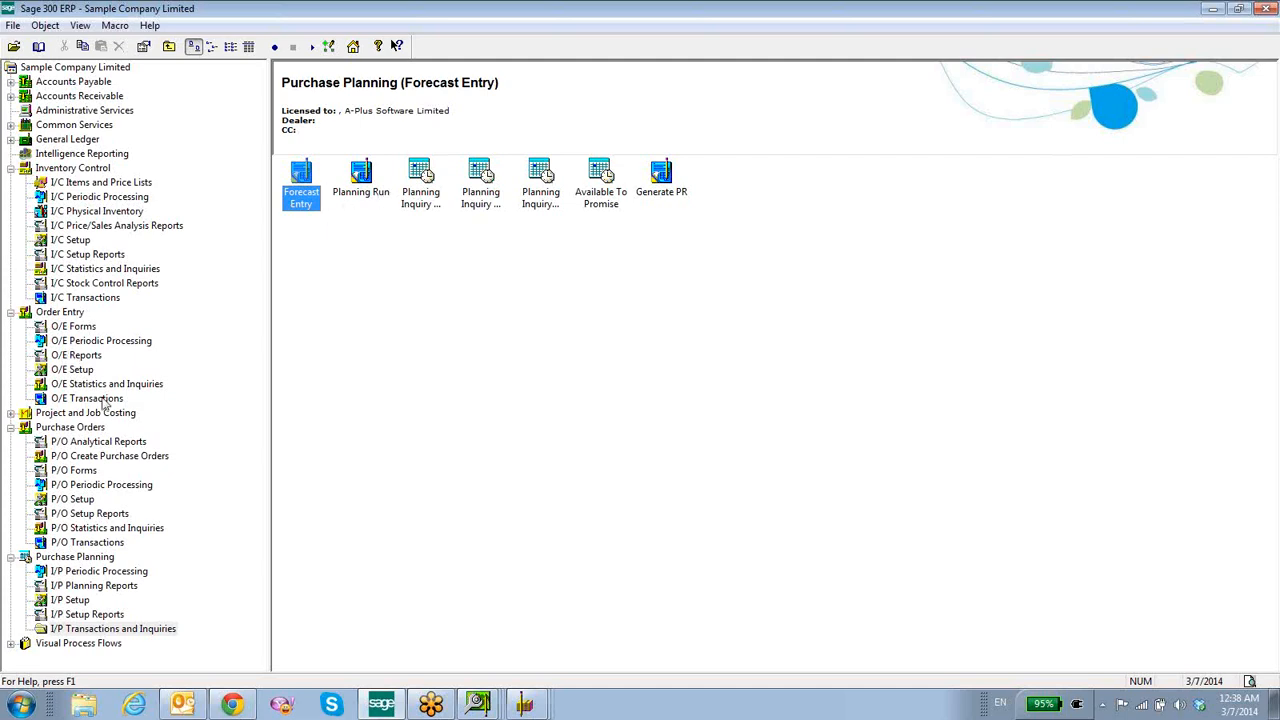
Return to Generate PR to review the planned orders and reposition its window.
{"action": "left_click", "coordinate": [105, 559]}
{"action": "double_click", "coordinate": [301, 185]}
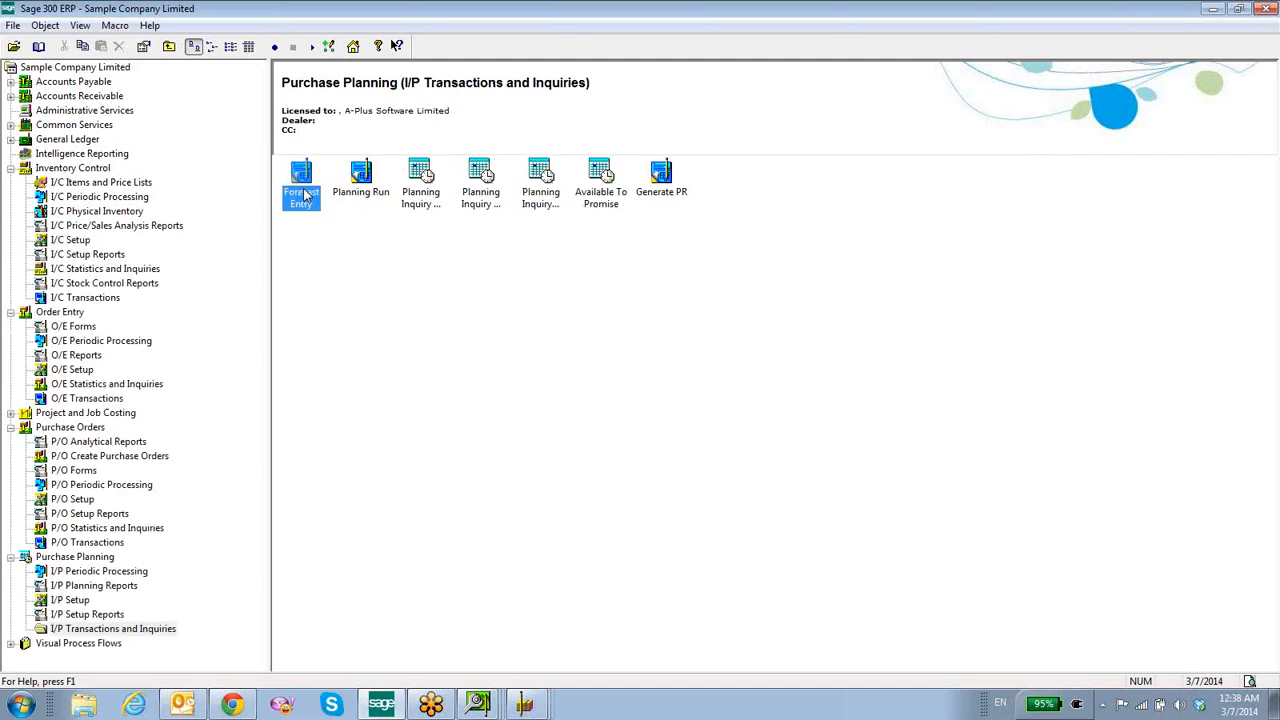
{"action": "left_click", "coordinate": [662, 195]}
{"action": "double_click", "coordinate": [663, 193]}
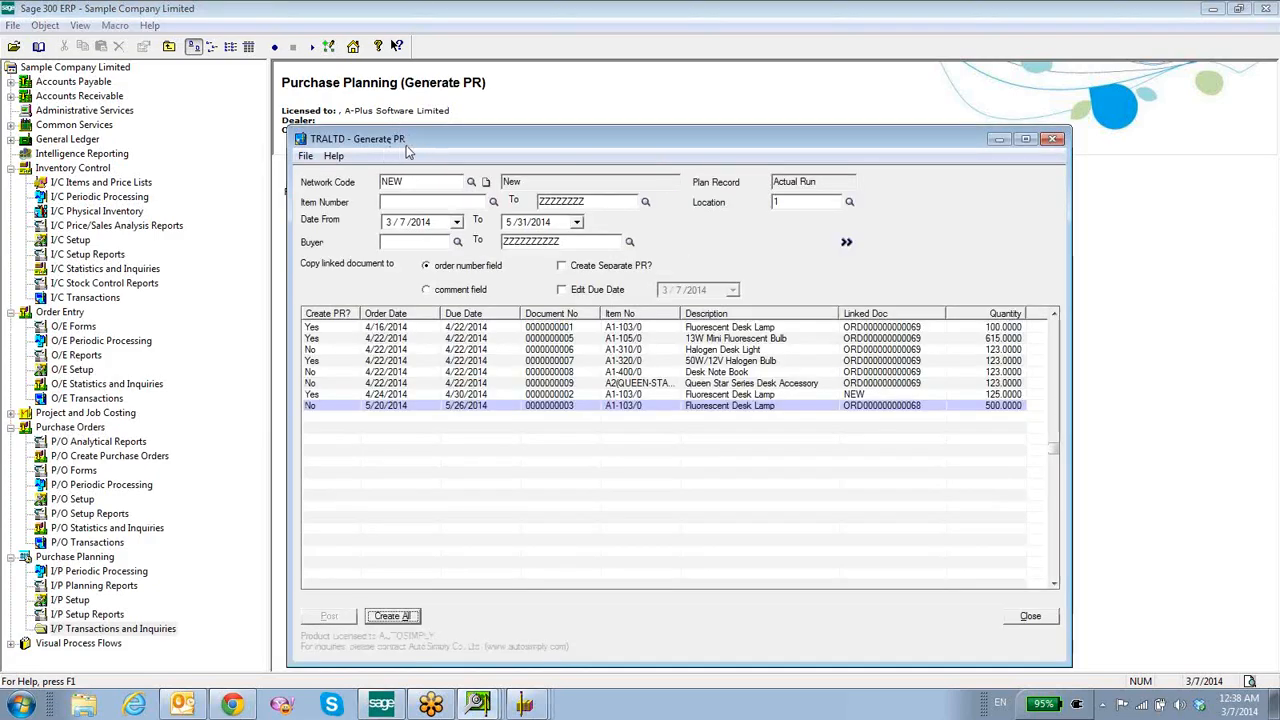
{"action": "left_click_drag", "start_coordinate": [427, 139], "coordinate": [492, 121]}
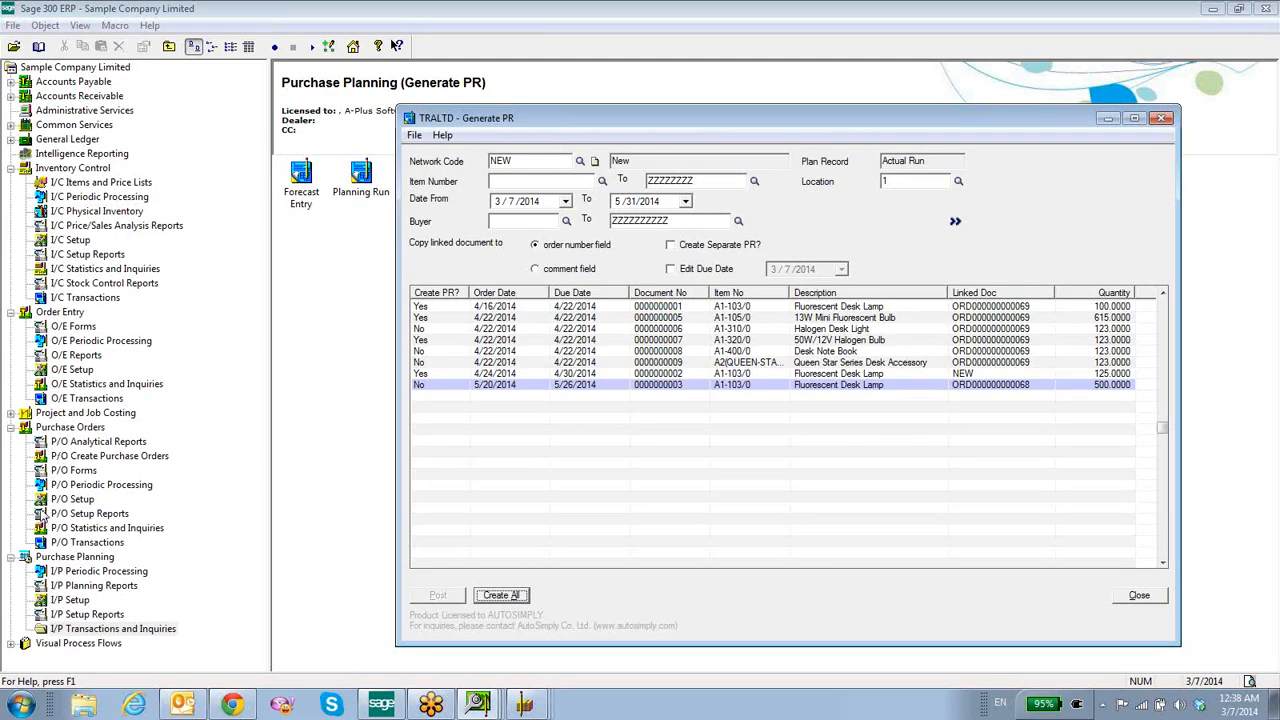
Revisit the purchase order transactions to view Requisition Entry.
{"action": "left_click", "coordinate": [75, 556]}
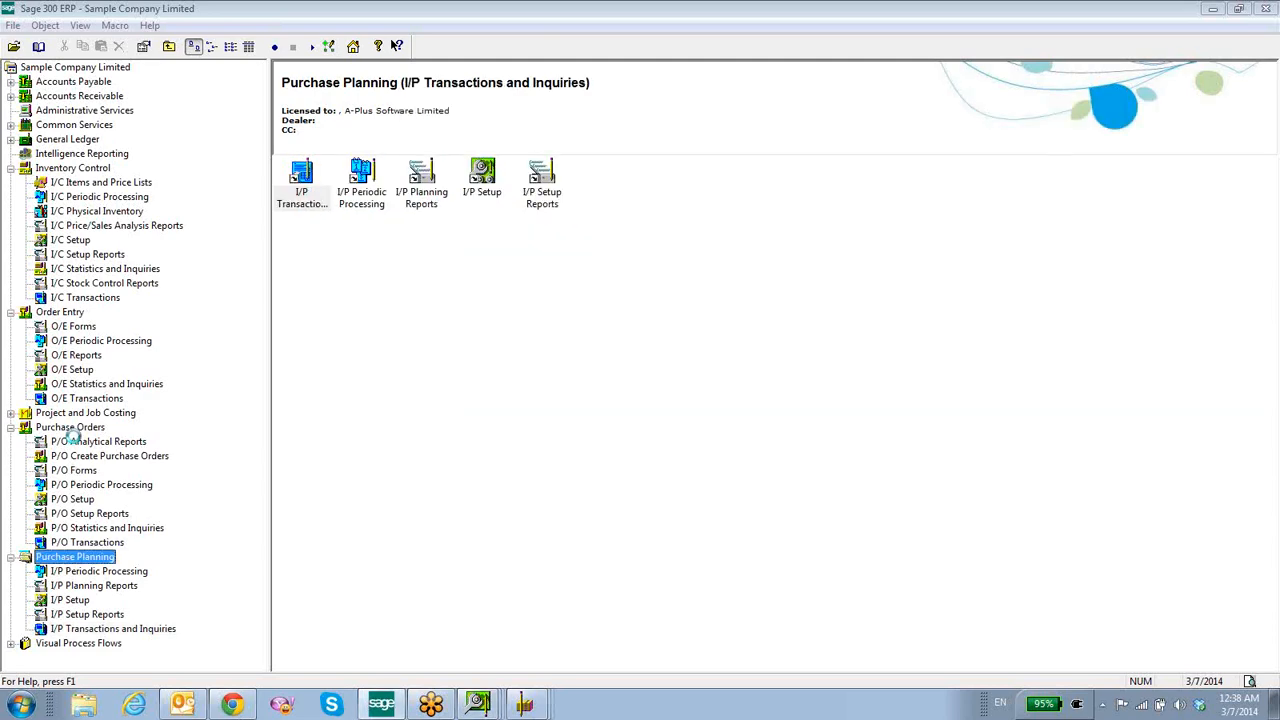
{"action": "left_click", "coordinate": [70, 427]}
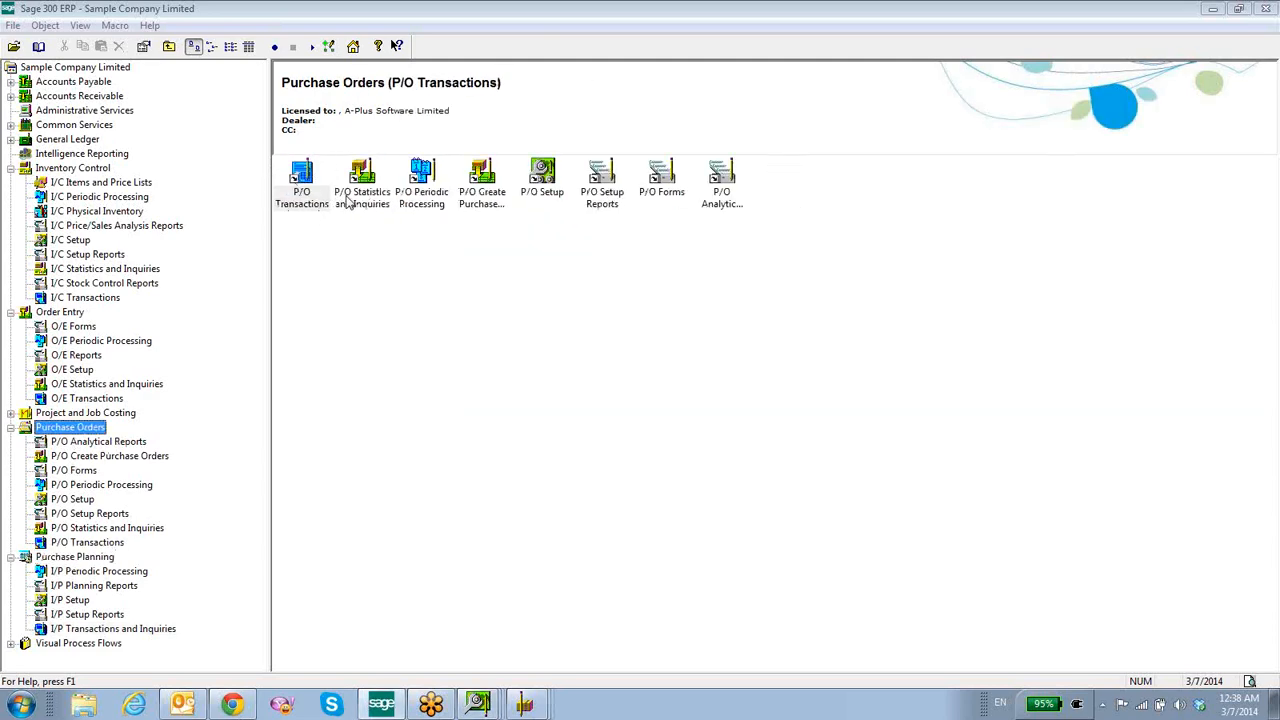
{"action": "double_click", "coordinate": [303, 188]}
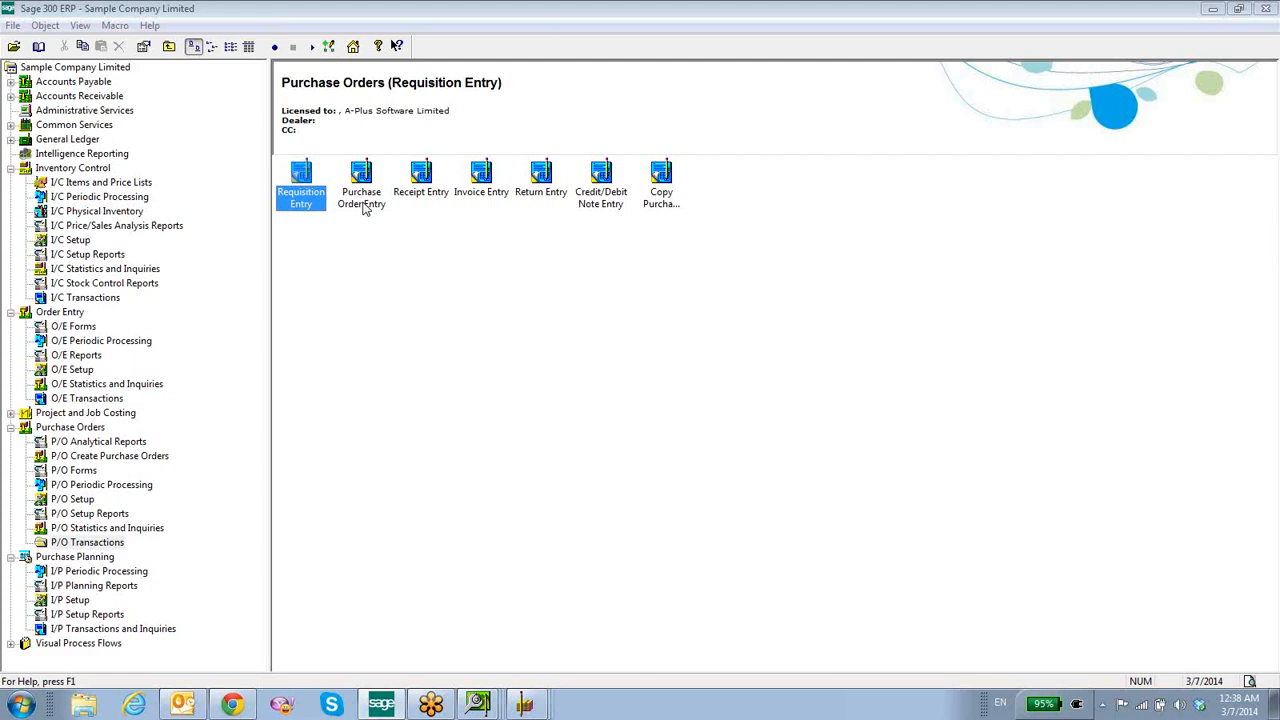
Open Create POs from Requisitions, include blank vendors using I/C vendor type Vendor 1, and close it without processing.
{"action": "left_click", "coordinate": [90, 432]}
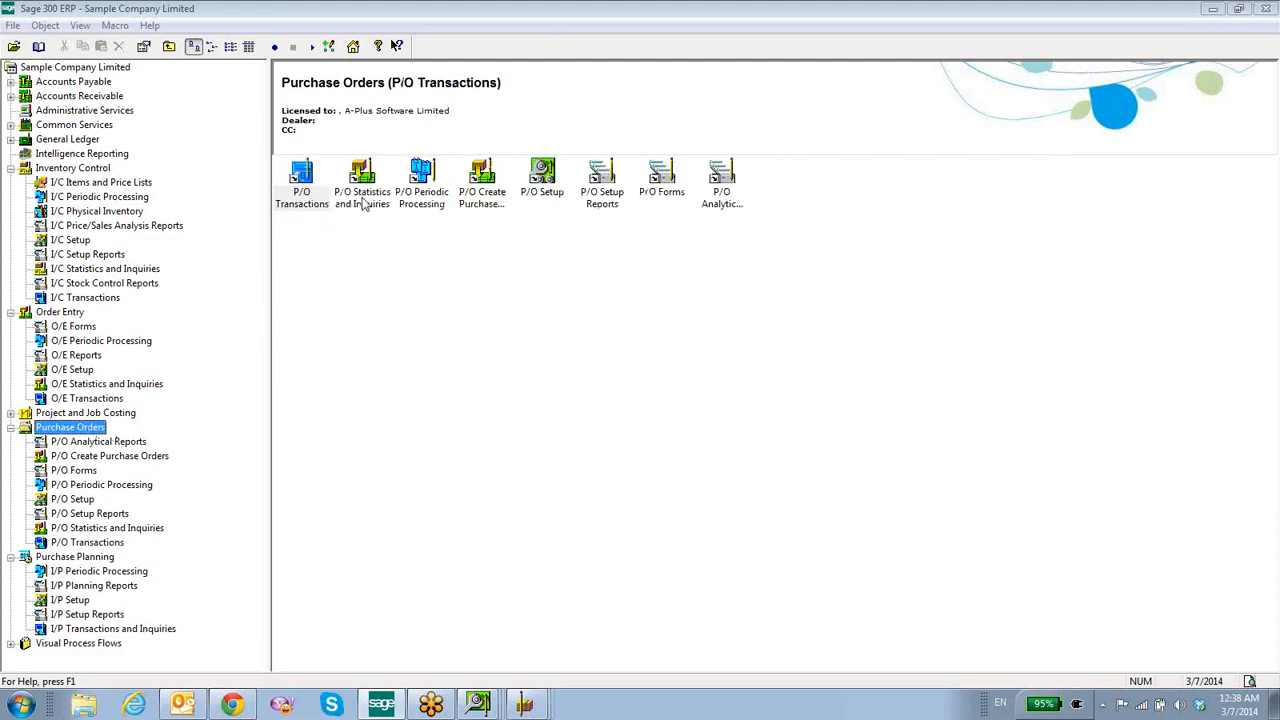
{"action": "double_click", "coordinate": [483, 180]}
{"action": "double_click", "coordinate": [302, 180]}
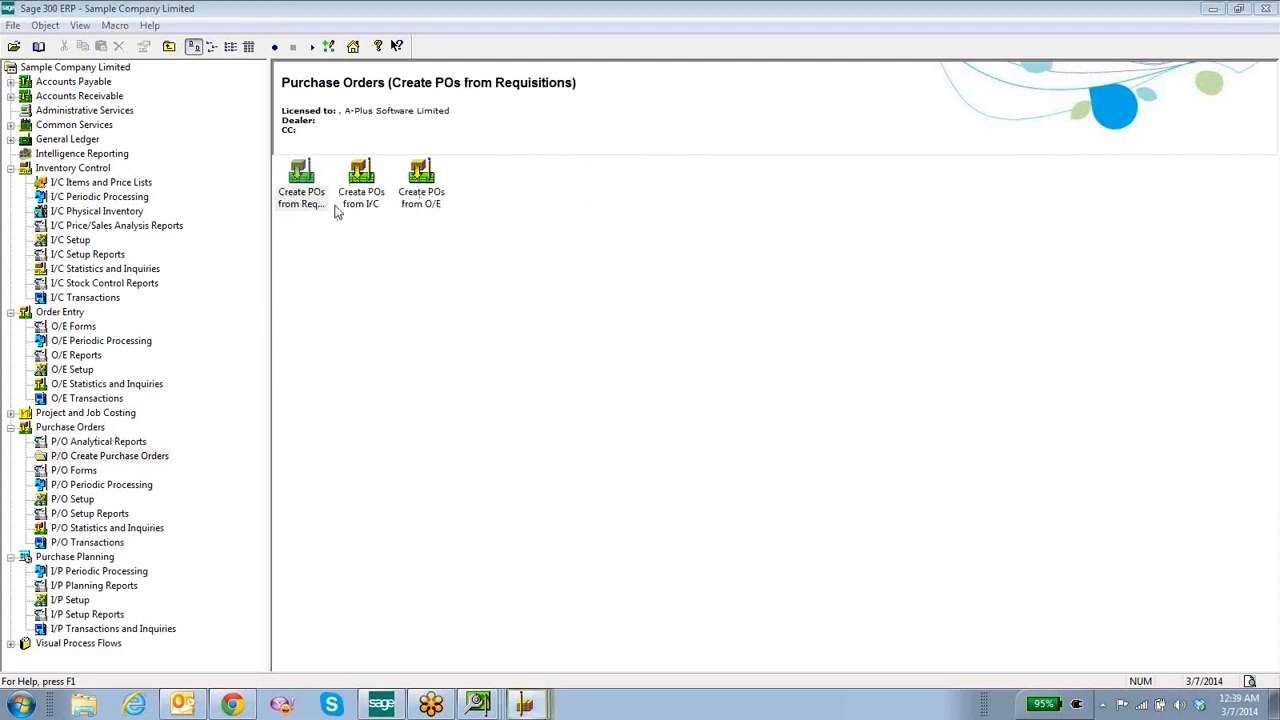
{"action": "left_click_drag", "start_coordinate": [508, 228], "coordinate": [493, 187]}
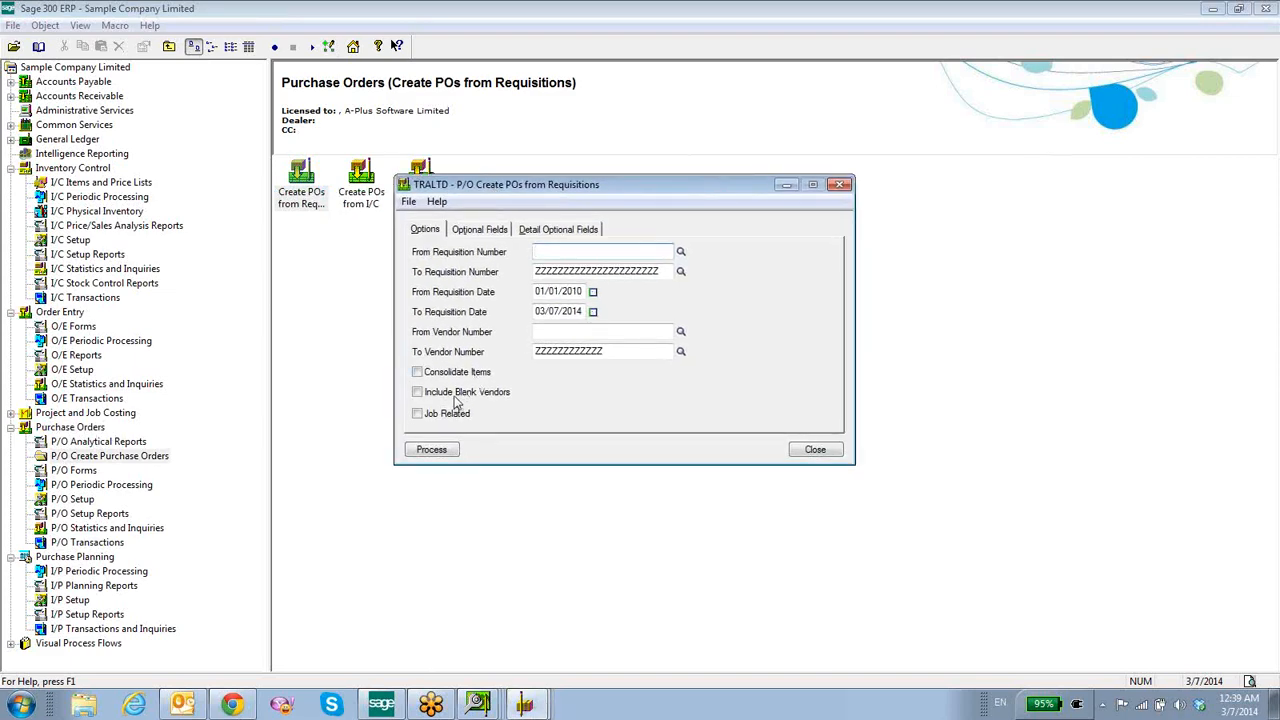
{"action": "left_click", "coordinate": [459, 395]}
{"action": "left_click", "coordinate": [677, 397]}
{"action": "left_click", "coordinate": [681, 410]}
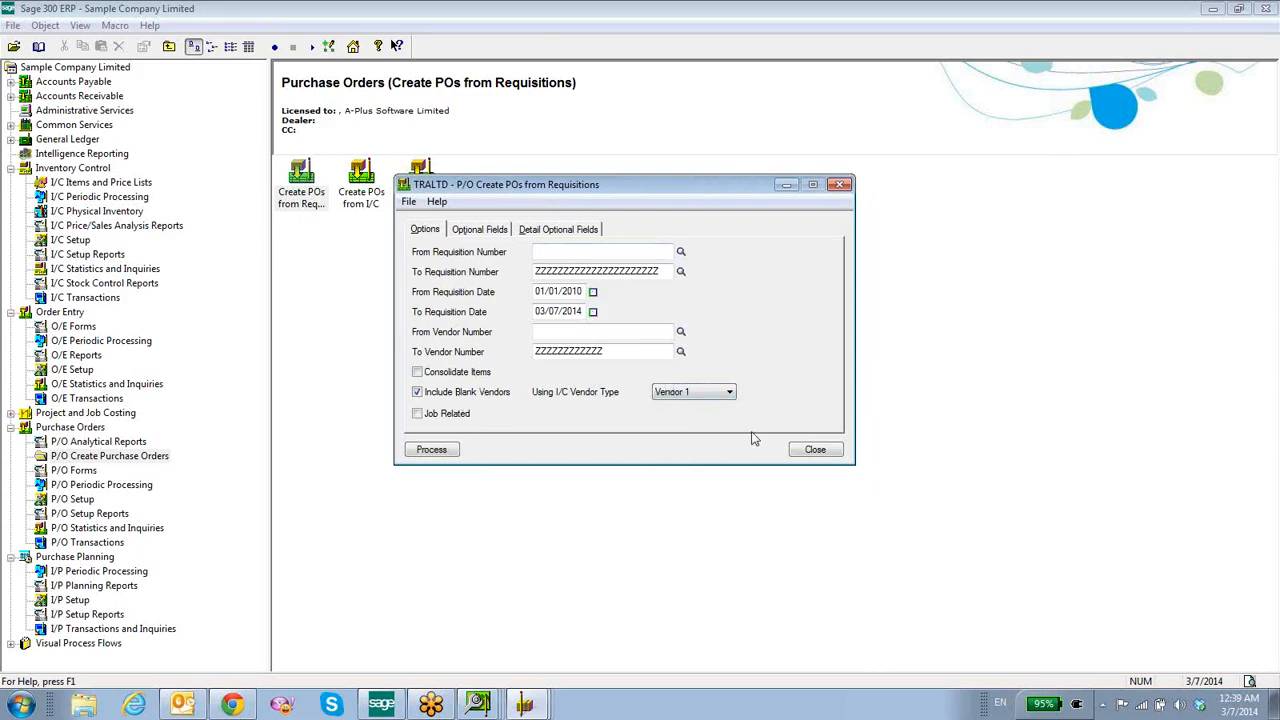
{"action": "left_click", "coordinate": [810, 451]}
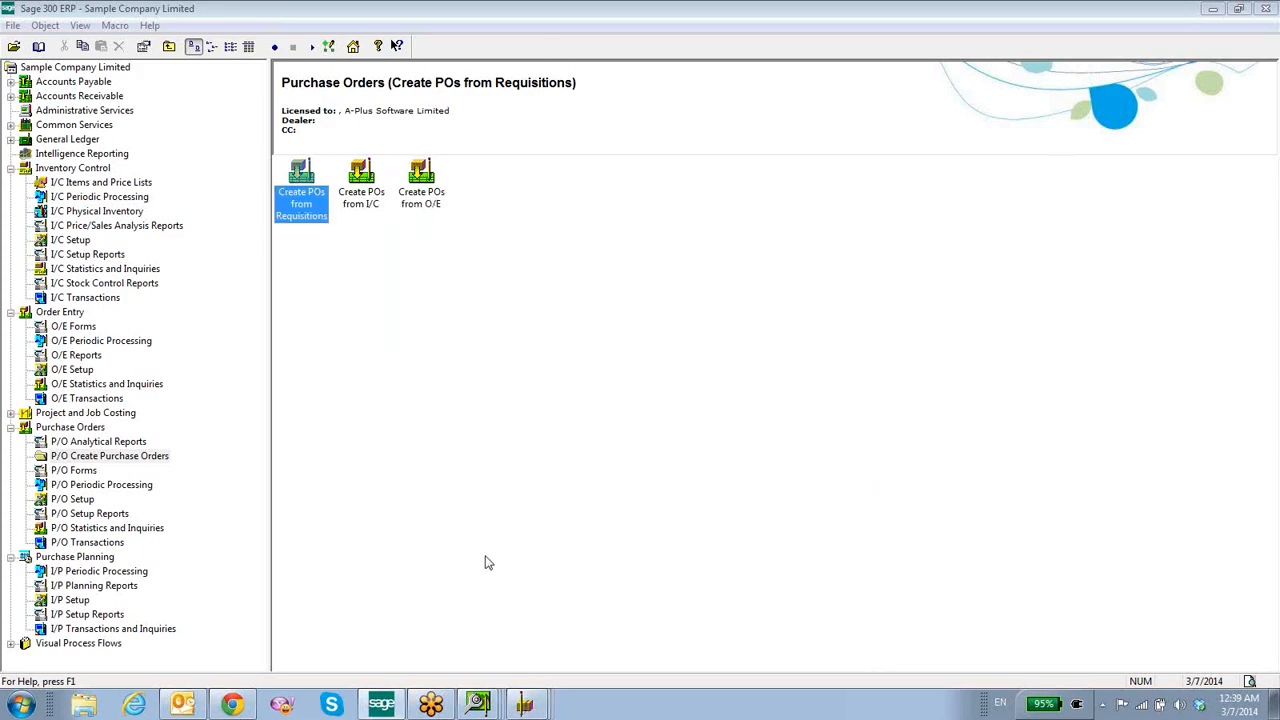
Close the remaining open Sage module windows, leaving only the main desktop window.
{"action": "right_click", "coordinate": [479, 705]}
{"action": "left_click", "coordinate": [452, 675]}
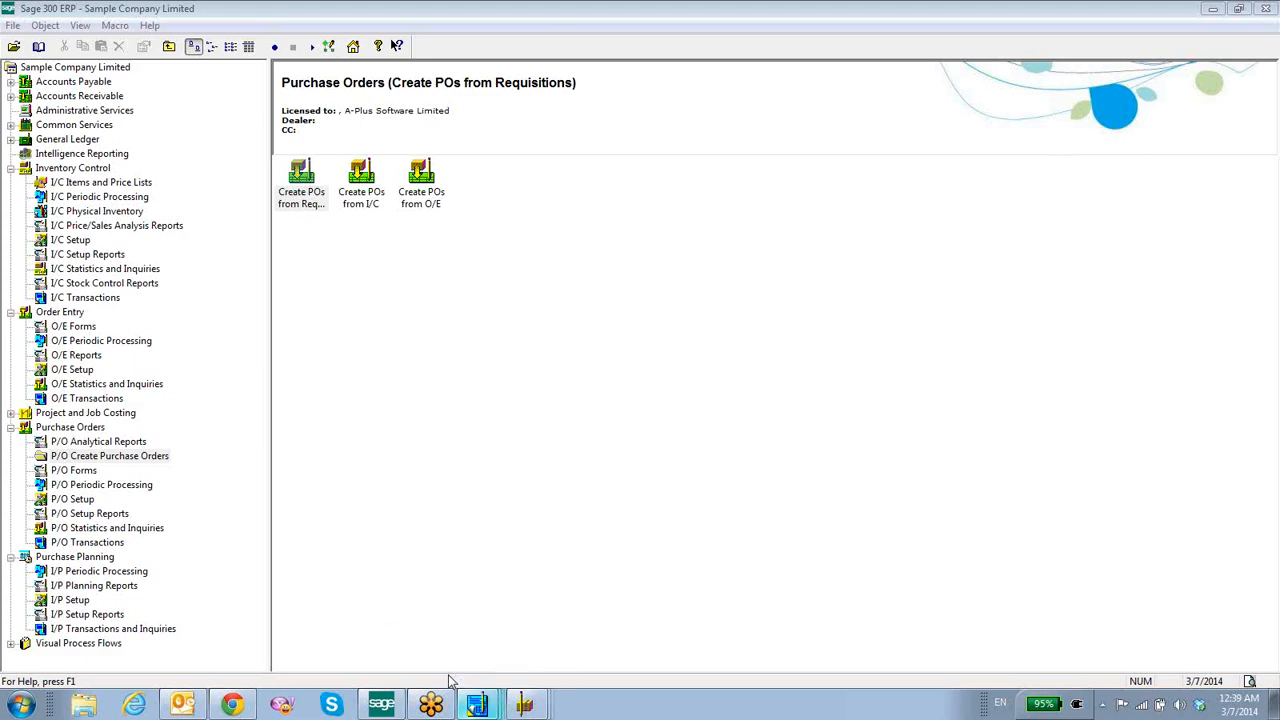
{"action": "right_click", "coordinate": [476, 705]}
{"action": "left_click", "coordinate": [457, 676]}
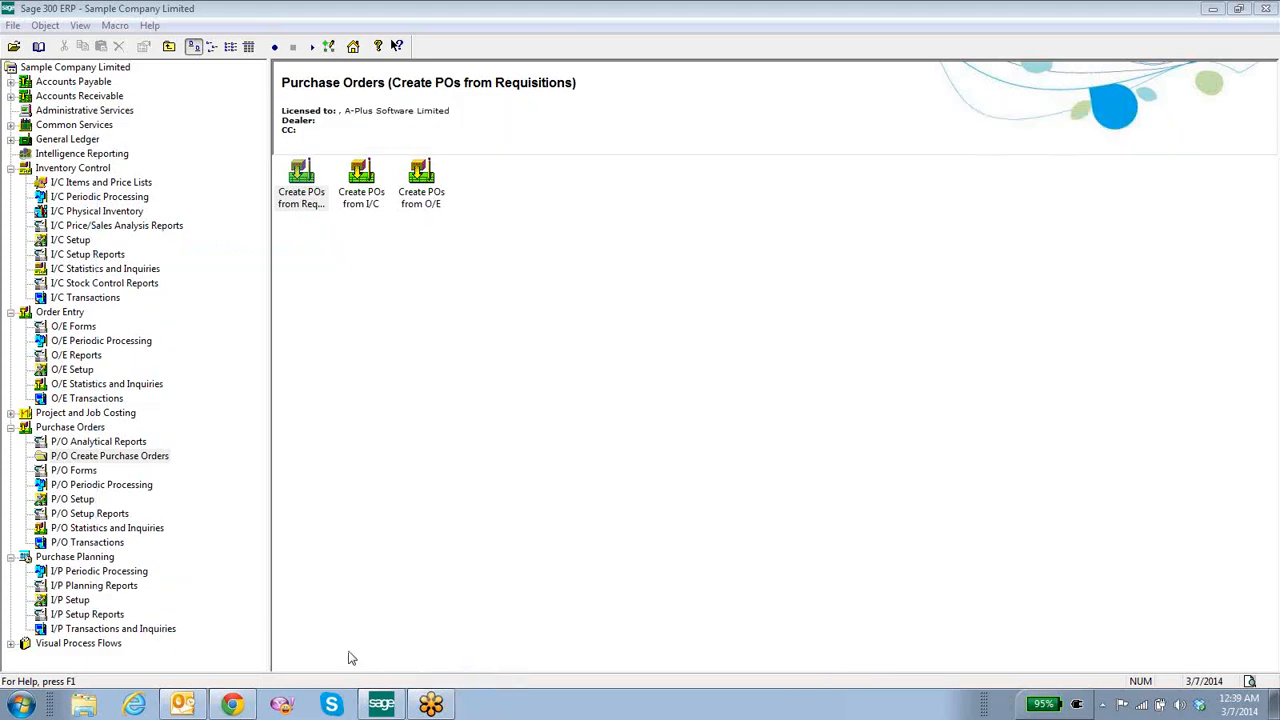